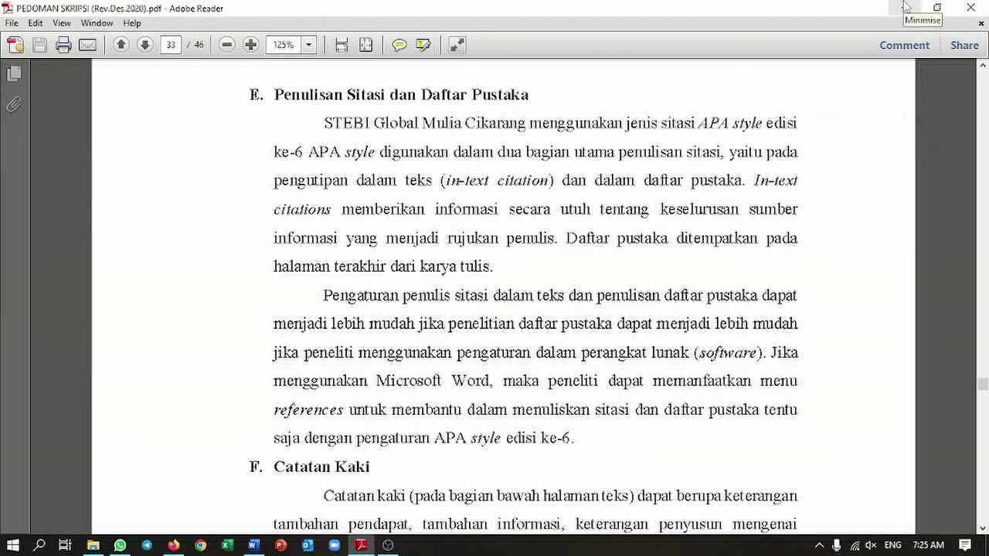
Step: Switch to Firefox and close the google.com/url tab among the open reference sources
left_click(907, 7)
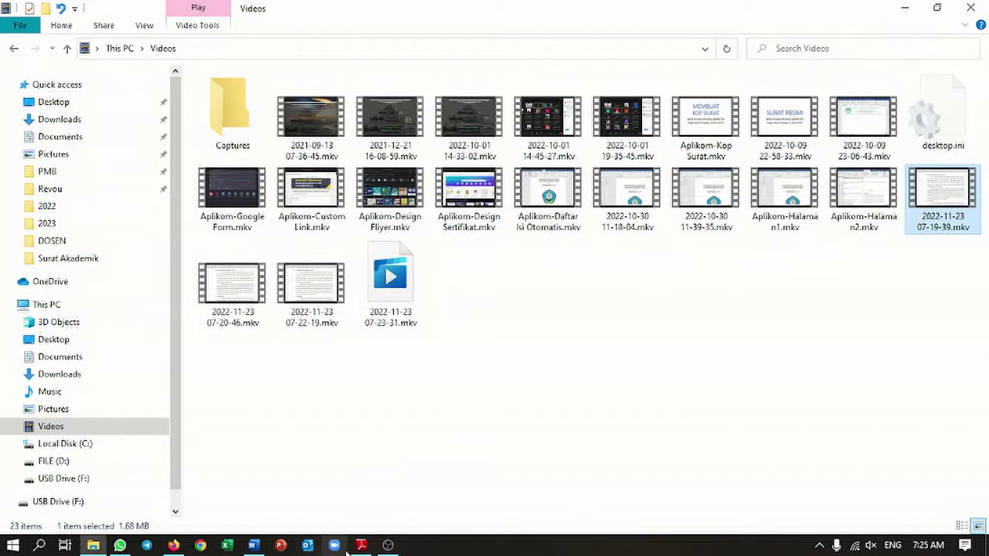
left_click(254, 546)
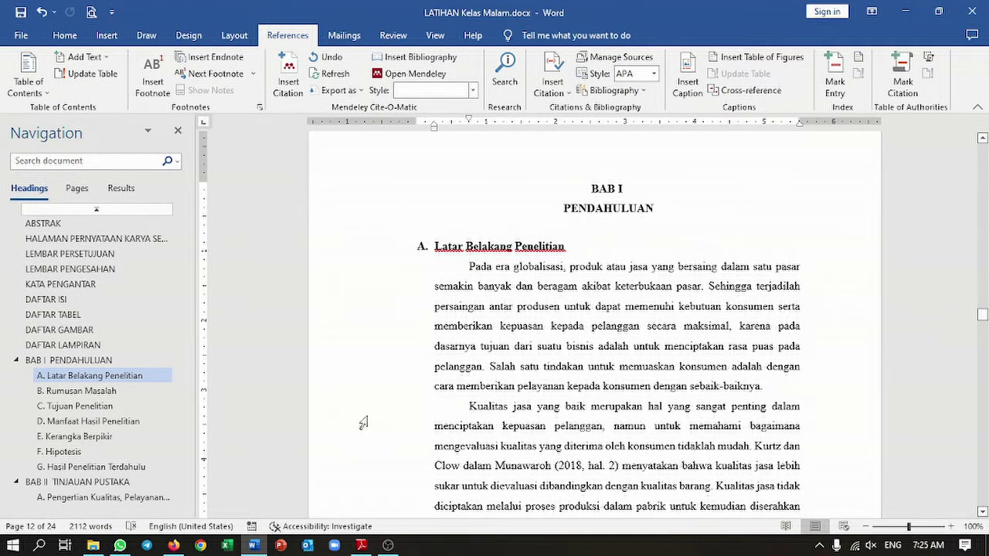
left_click(174, 545)
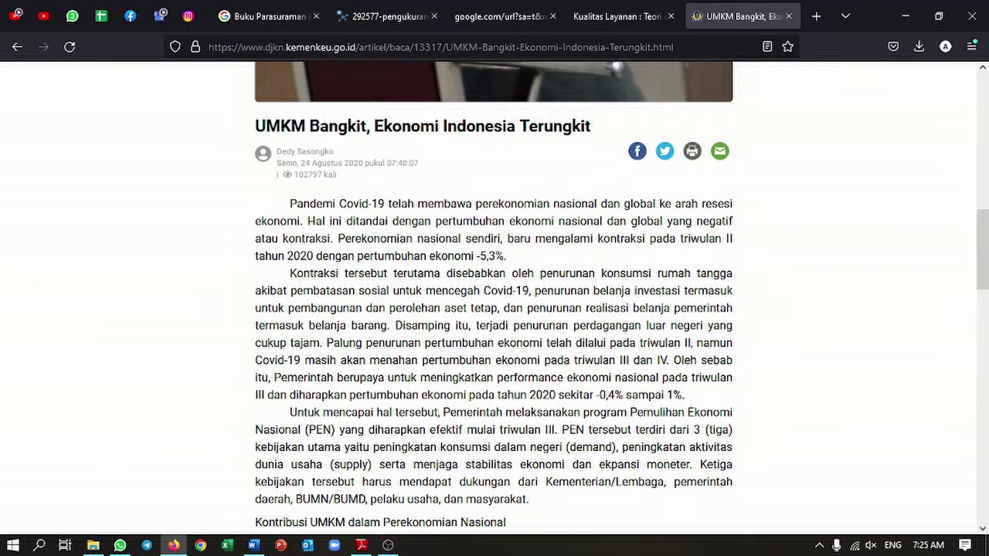
left_click(390, 16)
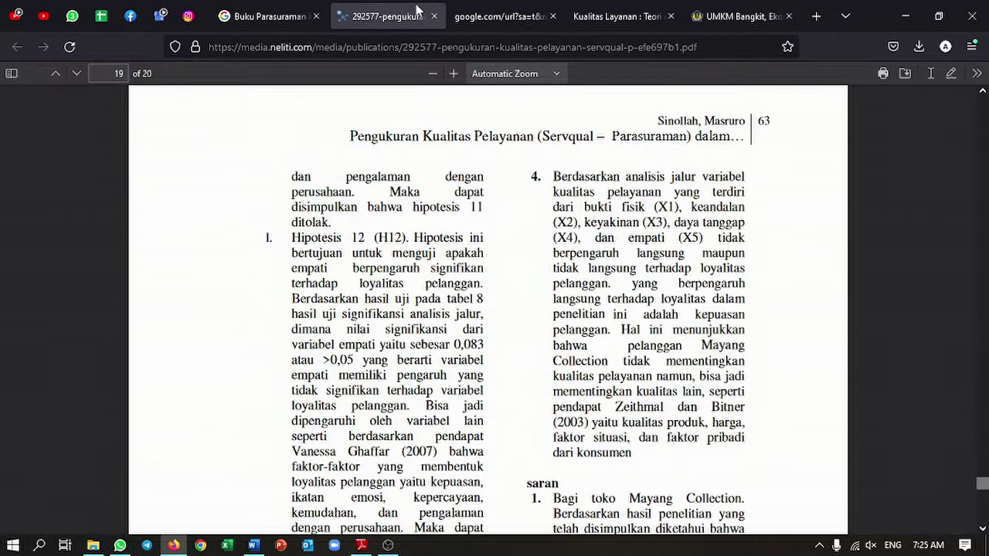
left_click(553, 16)
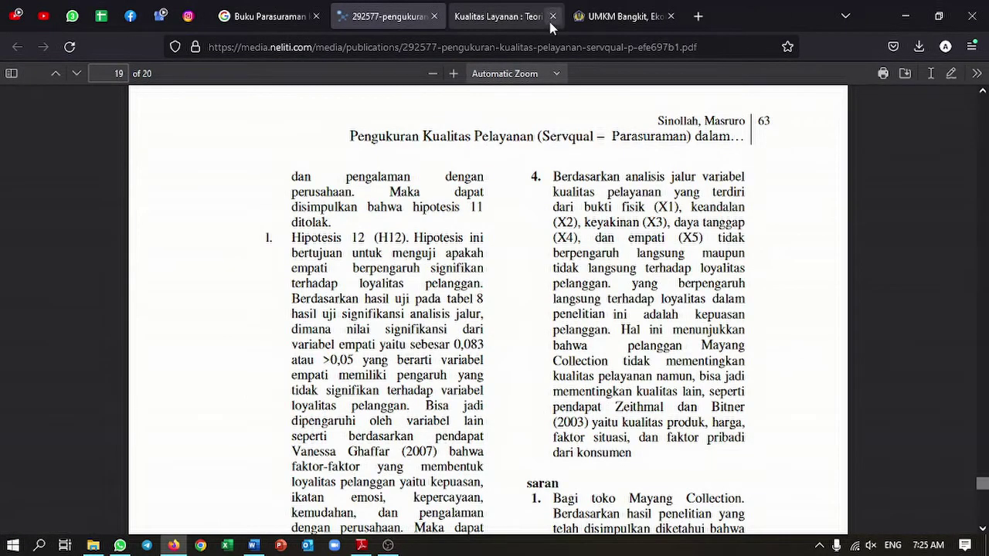
Step: Review the open reference sources: the Kualitas Layanan book, the Servqual journal PDF and the UMKM Bangkit web article
left_click(488, 16)
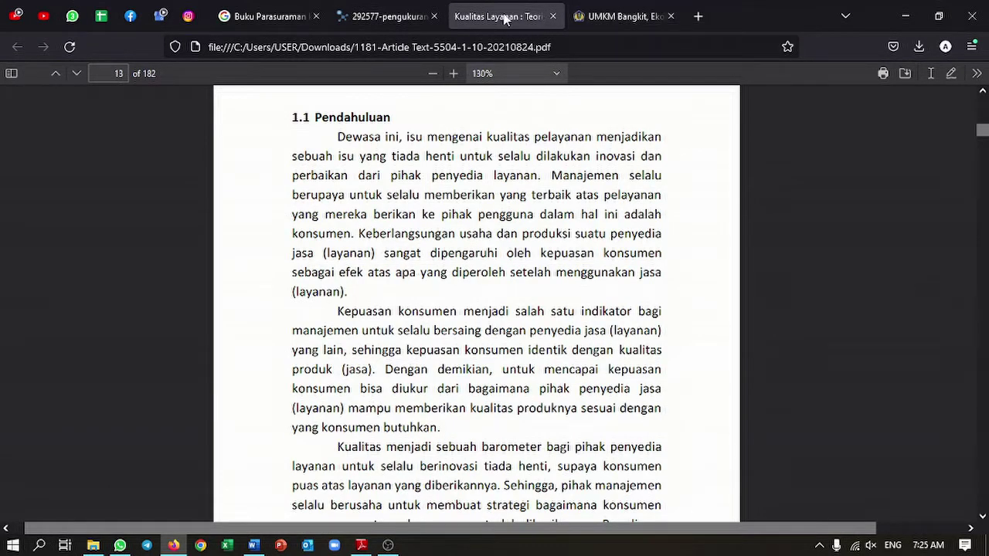
scroll(473, 224, "up", 2)
scroll(473, 225, "down", 2)
left_click(462, 15)
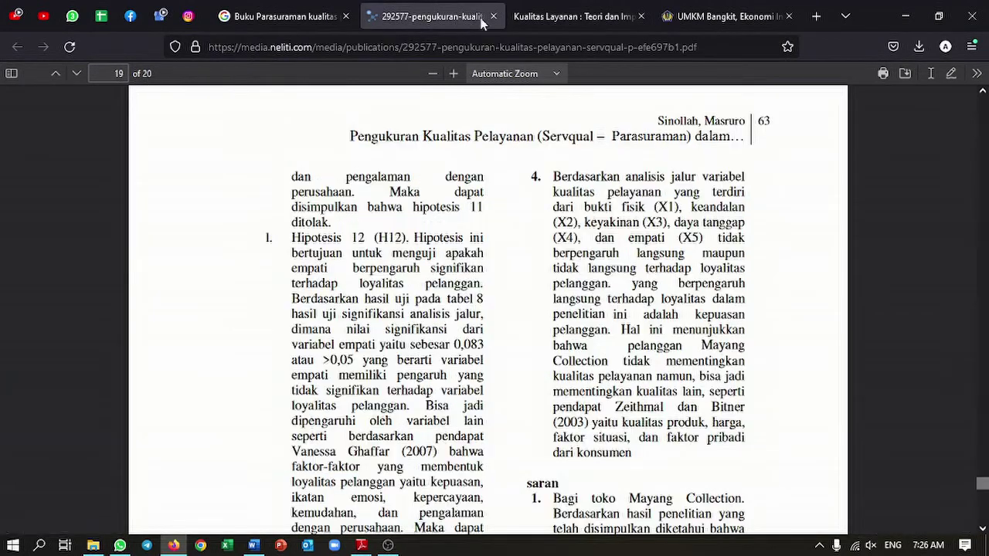
left_click(704, 14)
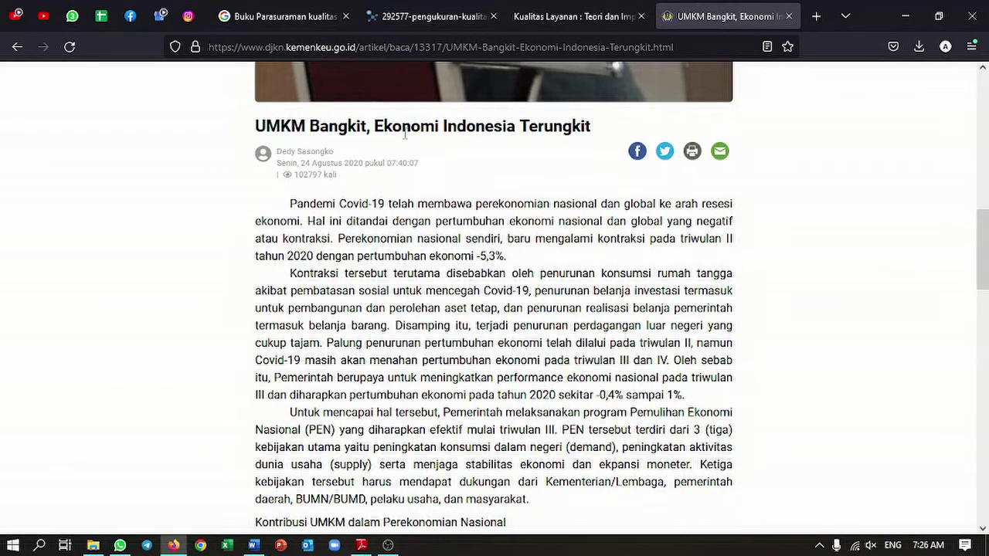
left_click(568, 15)
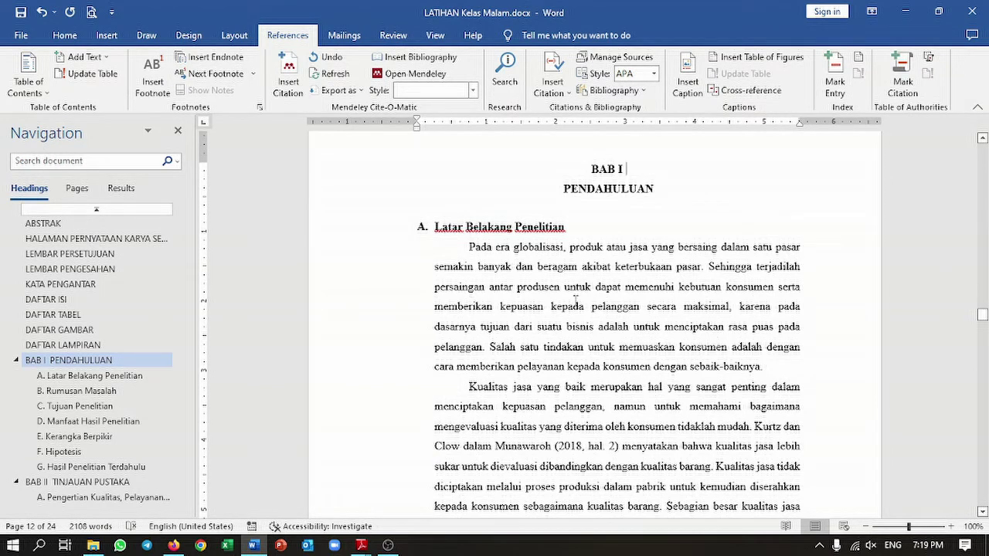
Step: In the Word document, insert an empty paragraph after the first paragraph of section A, Latar Belakang Penelitian
scroll(679, 383, "down", 3)
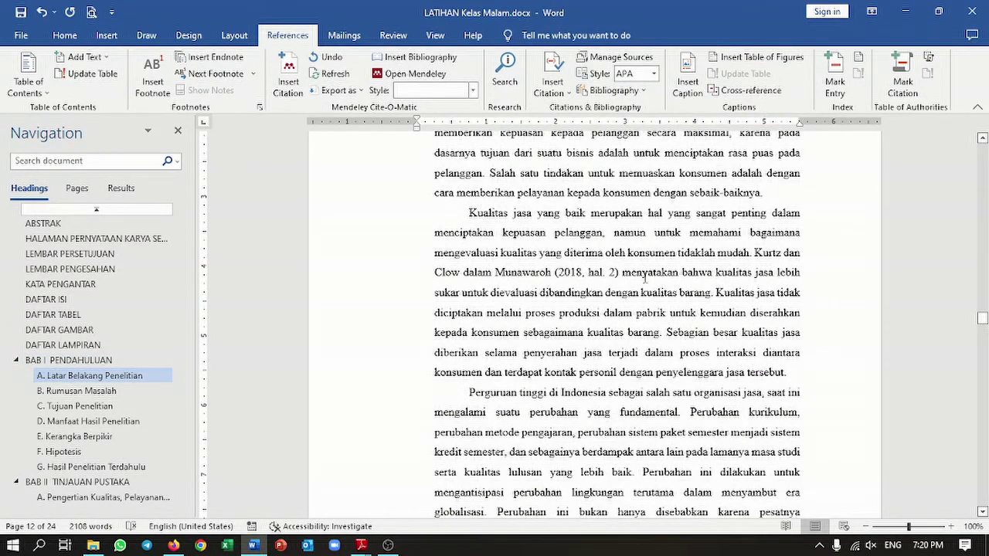
scroll(644, 349, "up", 1)
scroll(643, 349, "up", 1)
left_click(782, 263)
key("Return")
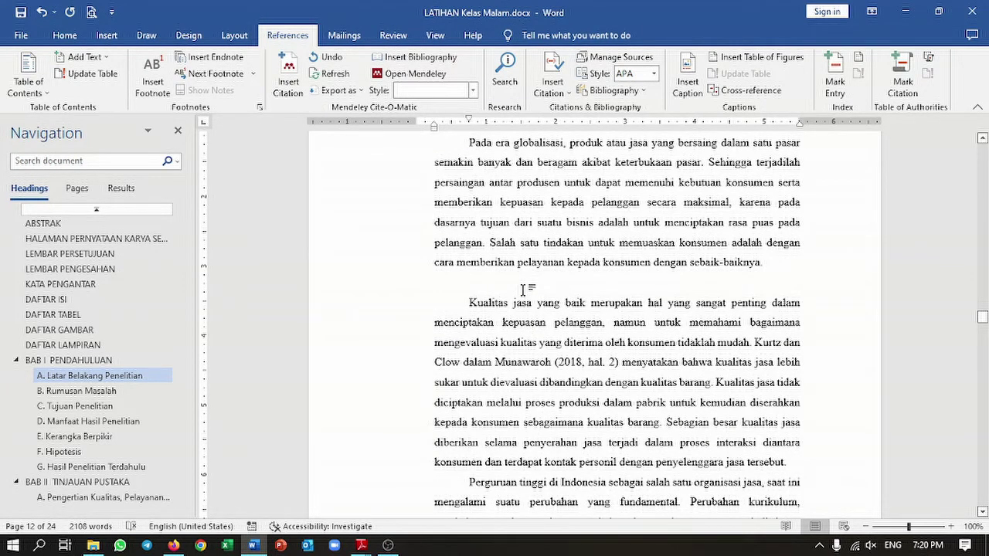
scroll(545, 286, "up", 1)
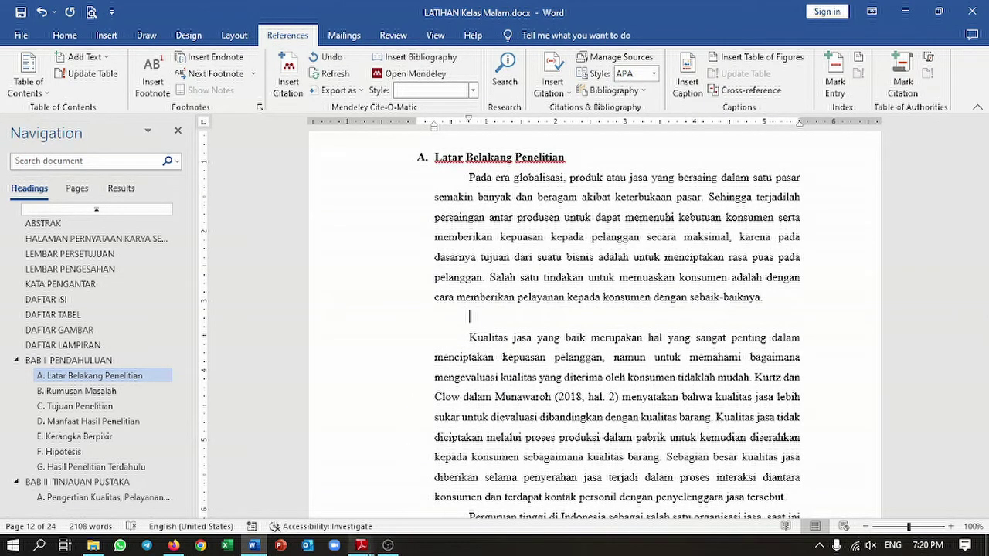
Step: Switch to the Kualitas Layanan book in Adobe Reader and copy the paragraph starting "Kepuasan konsumen menjadi" from page 13
mouse_move(360, 544)
left_click(332, 511)
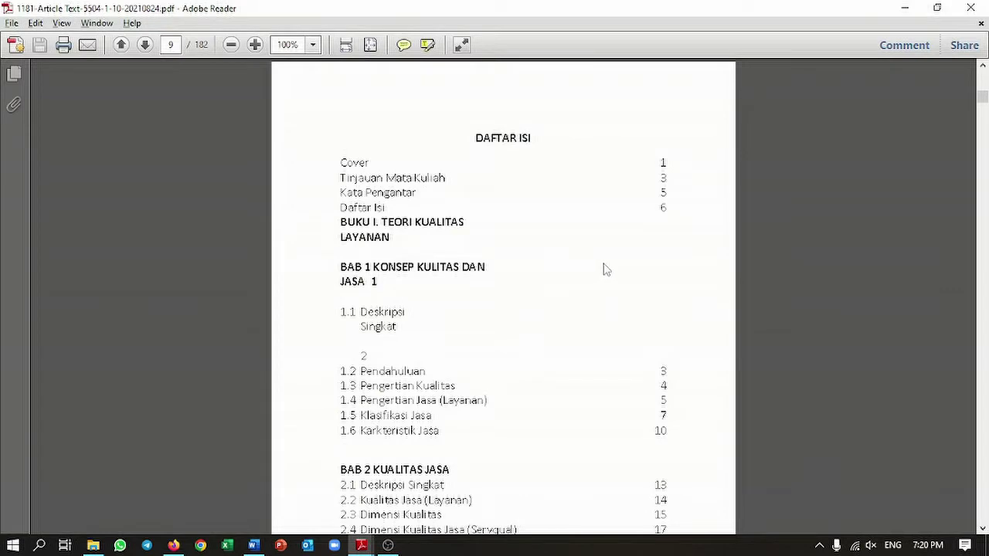
scroll(602, 269, "down", 5)
scroll(605, 269, "down", 9)
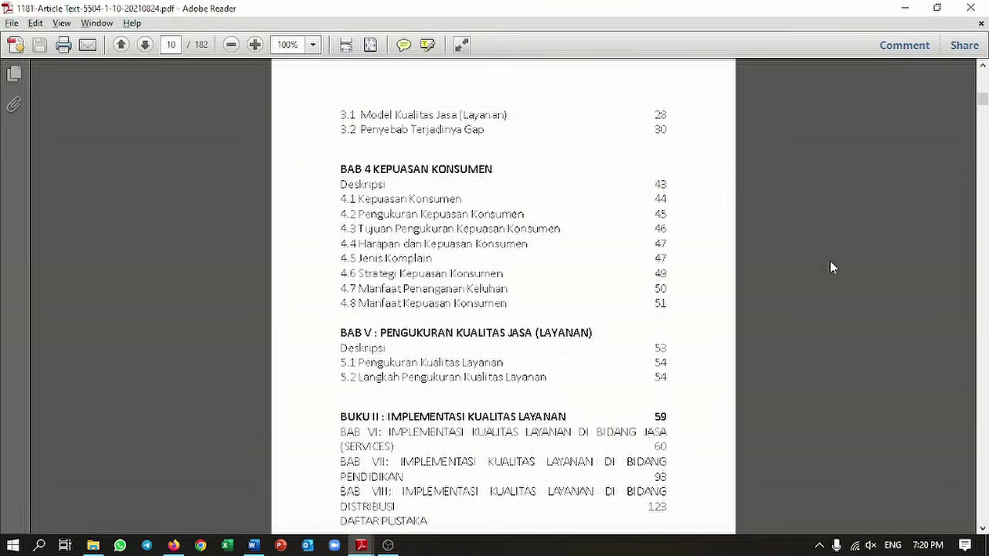
left_click(982, 93)
mouse_move(982, 94)
left_mouse_down()
mouse_move(983, 75)
mouse_move(982, 106)
left_mouse_up()
scroll(483, 322, "down", 1)
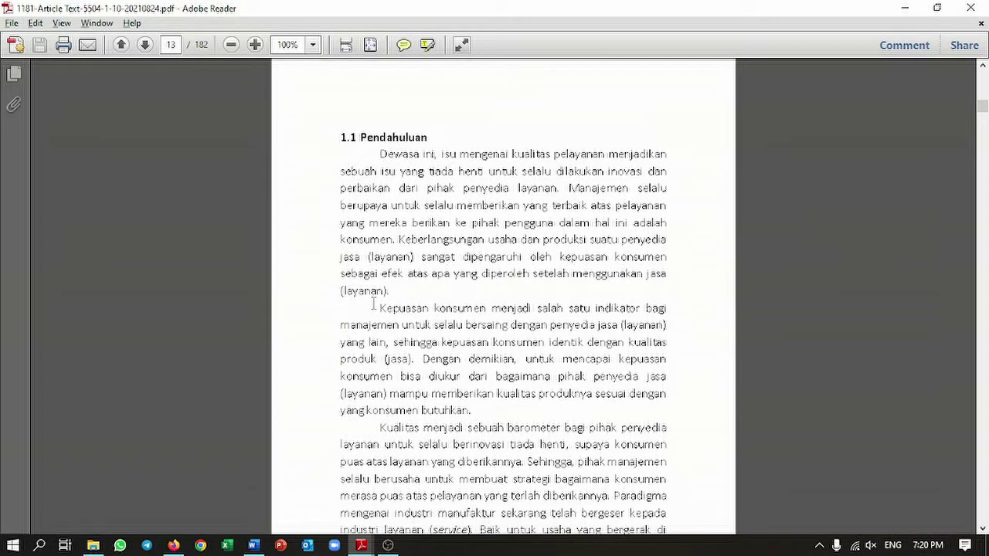
left_click_drag(379, 306, 562, 419)
key("ctrl+c")
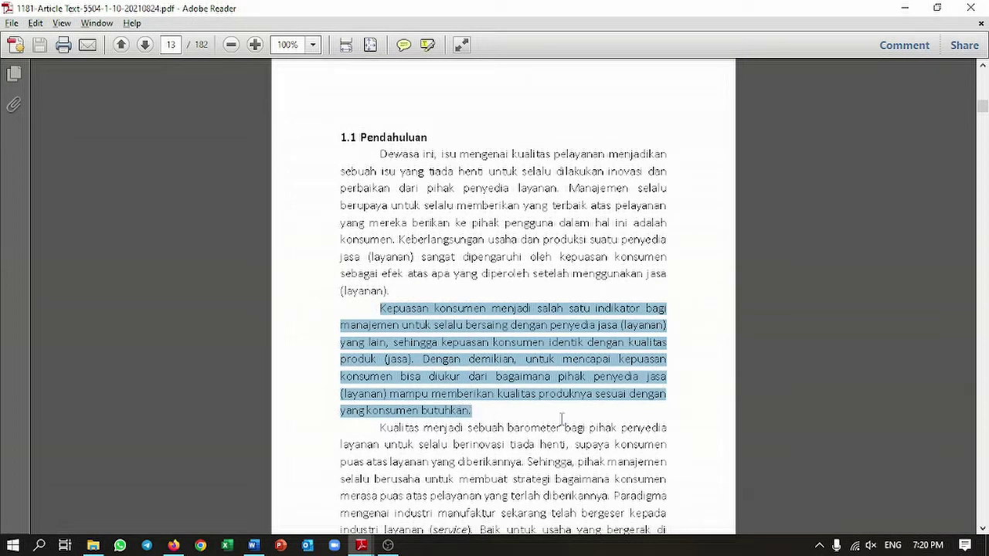
Step: Switch back to Word, paste the copied paragraph into the empty paragraph as text only, and add a space after its last sentence
key("alt+Tab")
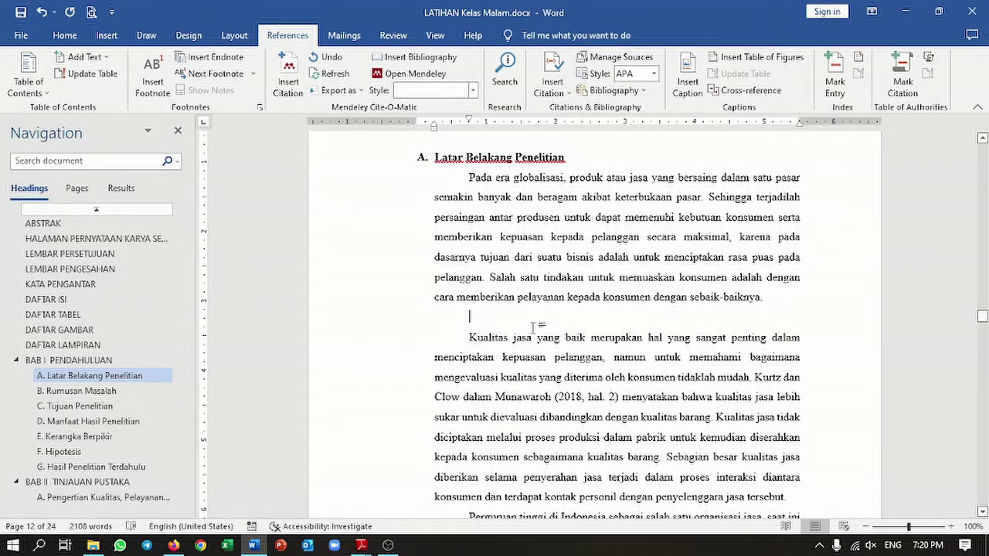
key("ctrl+v")
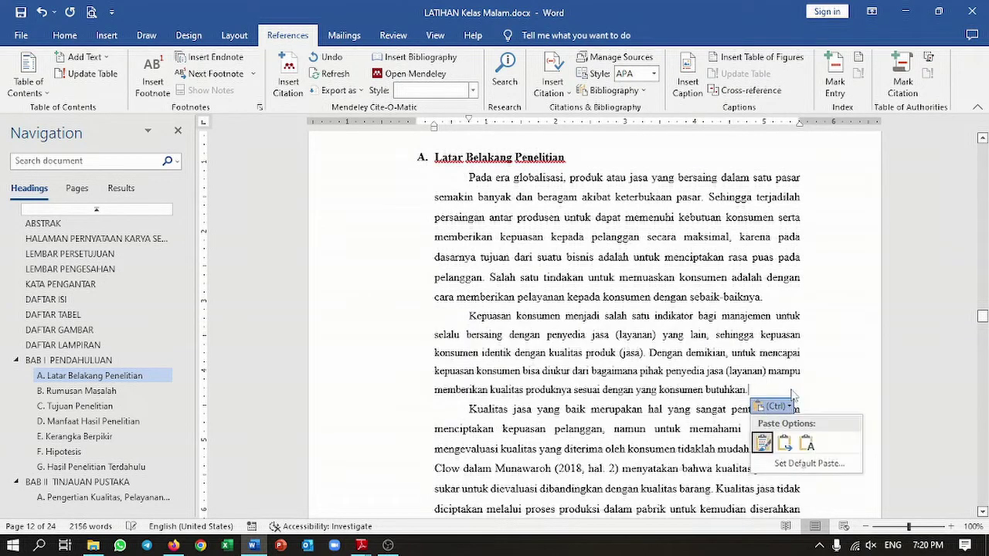
left_click(808, 443)
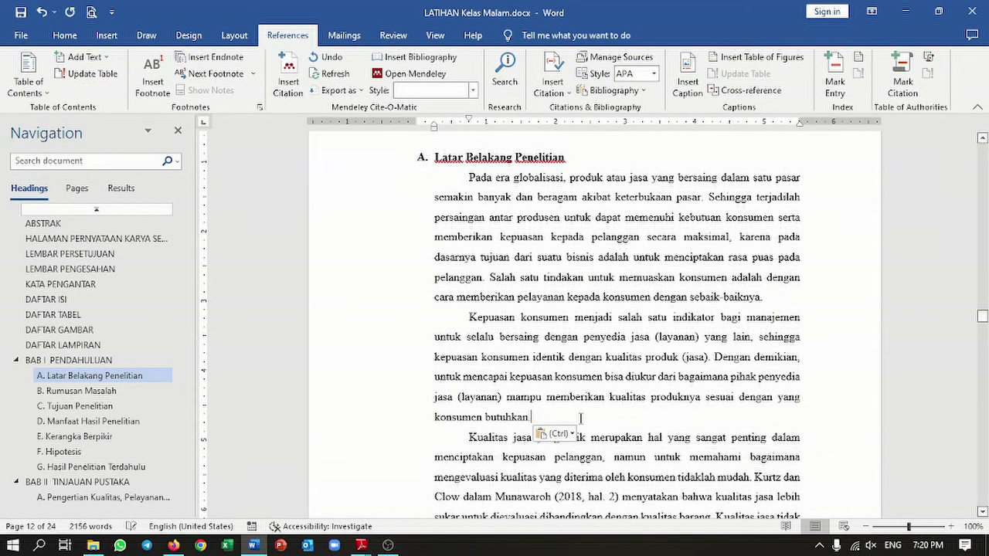
left_click(567, 399)
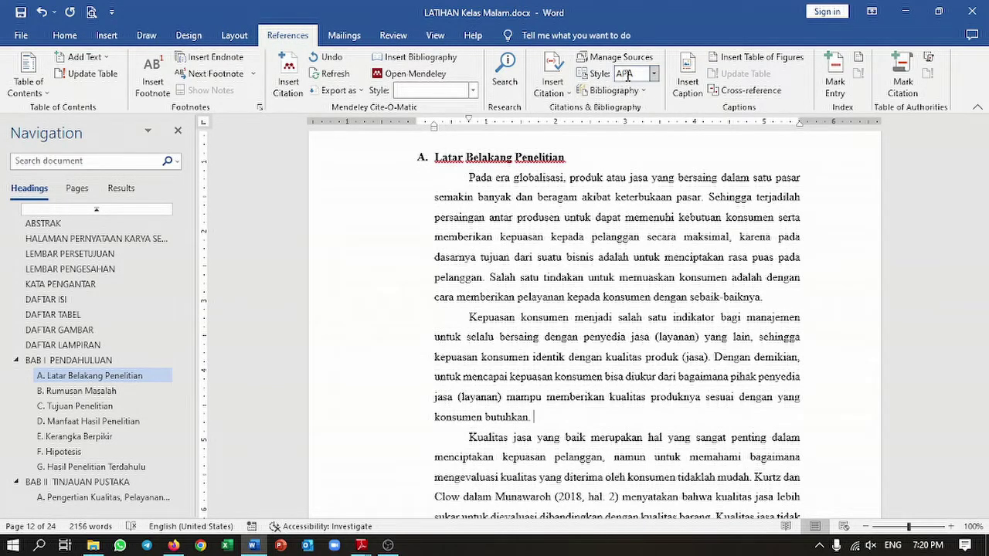
Step: Check the available citation styles, keep APA, and start a new citation source of type Book for the pasted paragraph
left_click(653, 73)
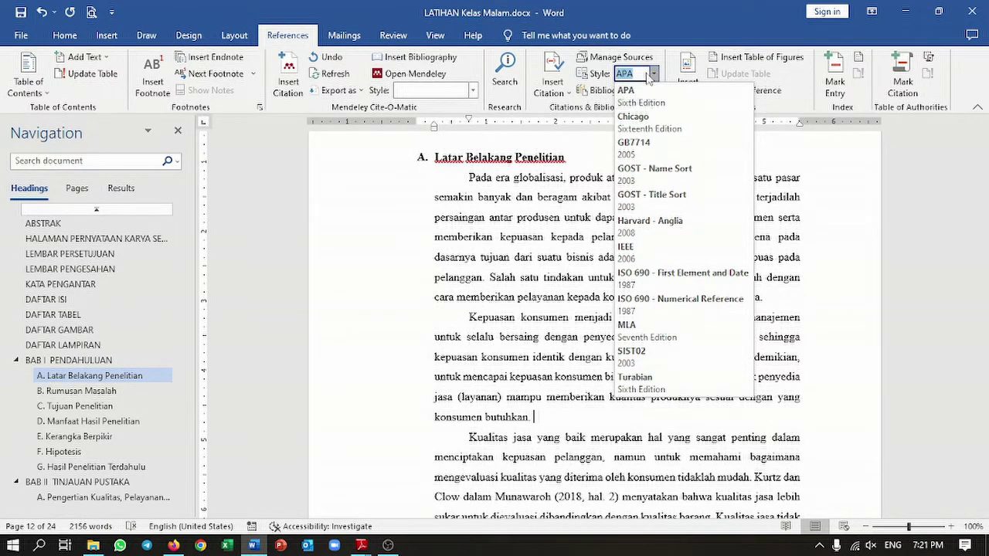
left_click(654, 74)
left_click(557, 92)
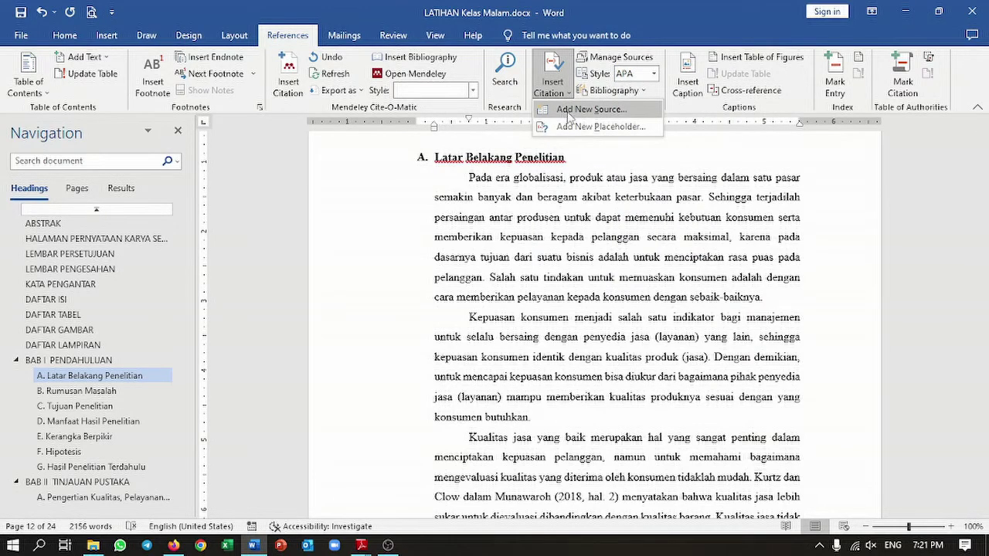
left_click(568, 116)
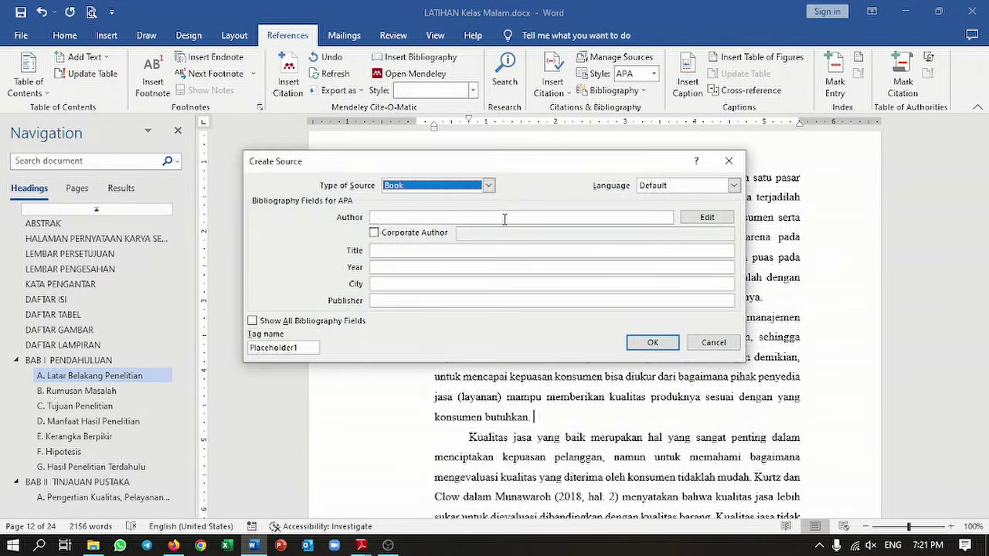
left_click(487, 186)
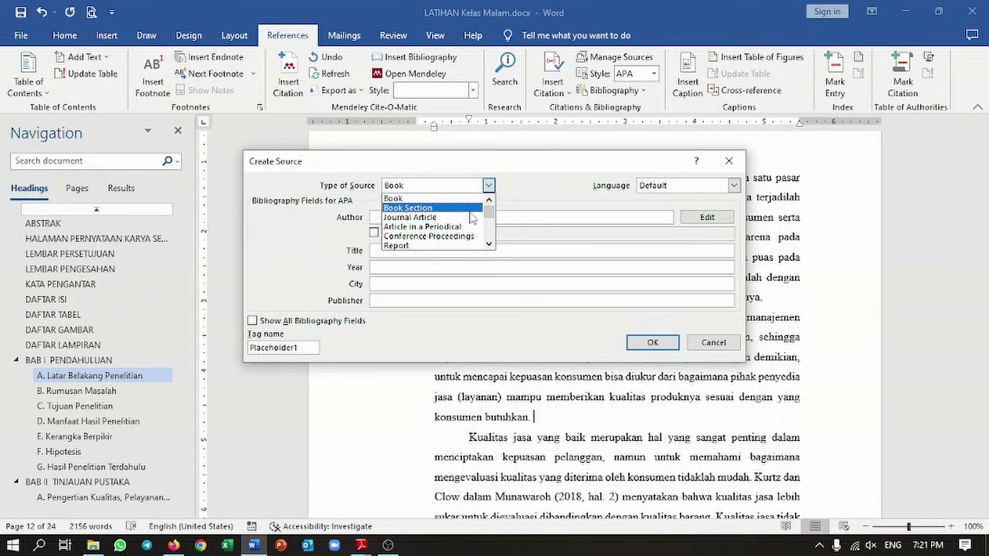
mouse_move(492, 214)
left_mouse_down()
mouse_move(492, 241)
mouse_move(490, 207)
left_mouse_up()
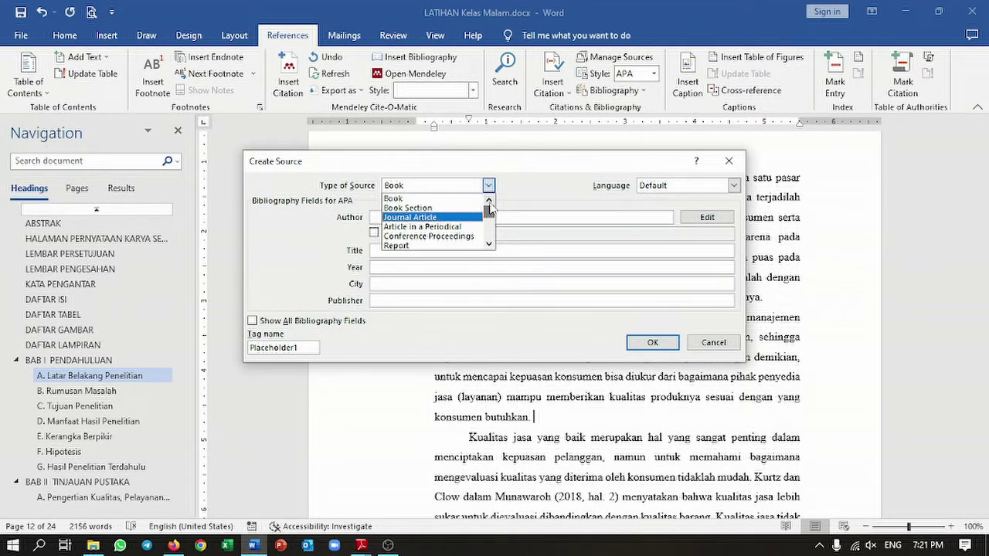
left_click(440, 200)
Step: Look up the author on the book's cover in Adobe Reader and add the author's last and first name to the new source
left_click(524, 220)
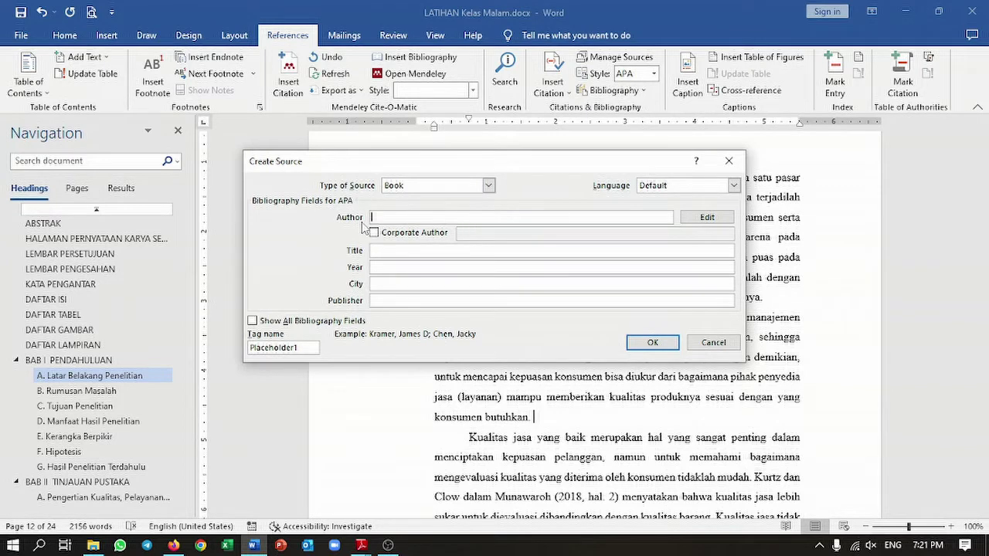
key("alt+Tab")
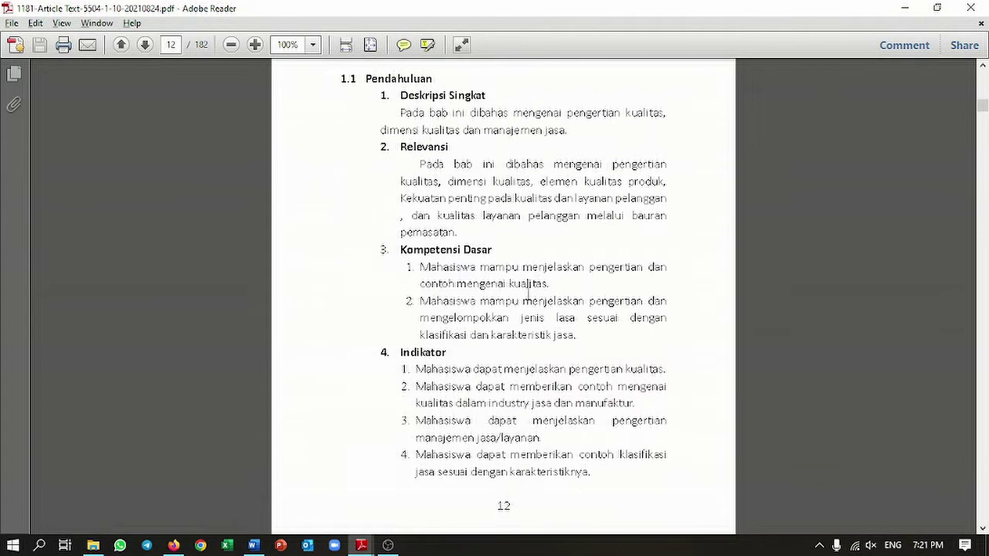
left_click_drag(983, 102, 983, 74)
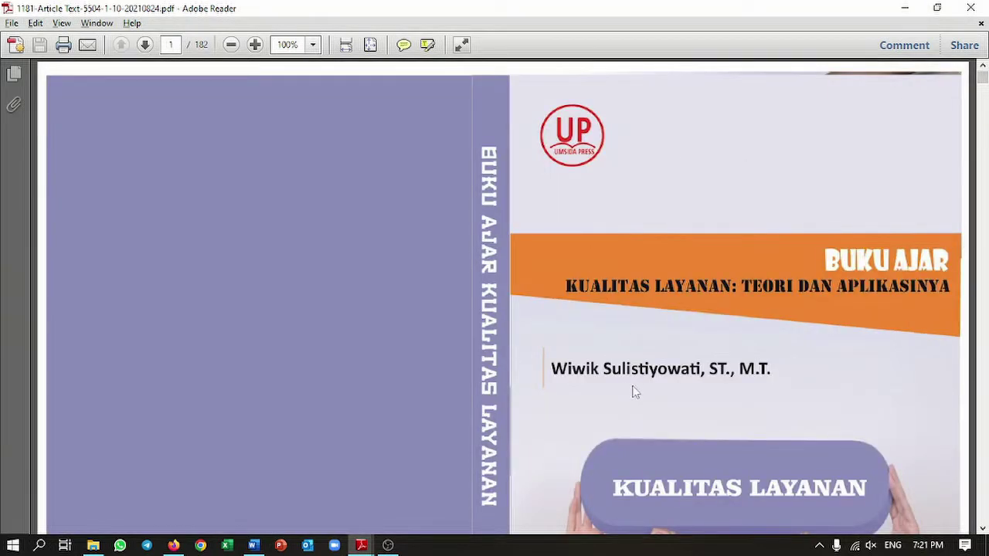
scroll(629, 363, "down", 2)
scroll(622, 351, "down", 5)
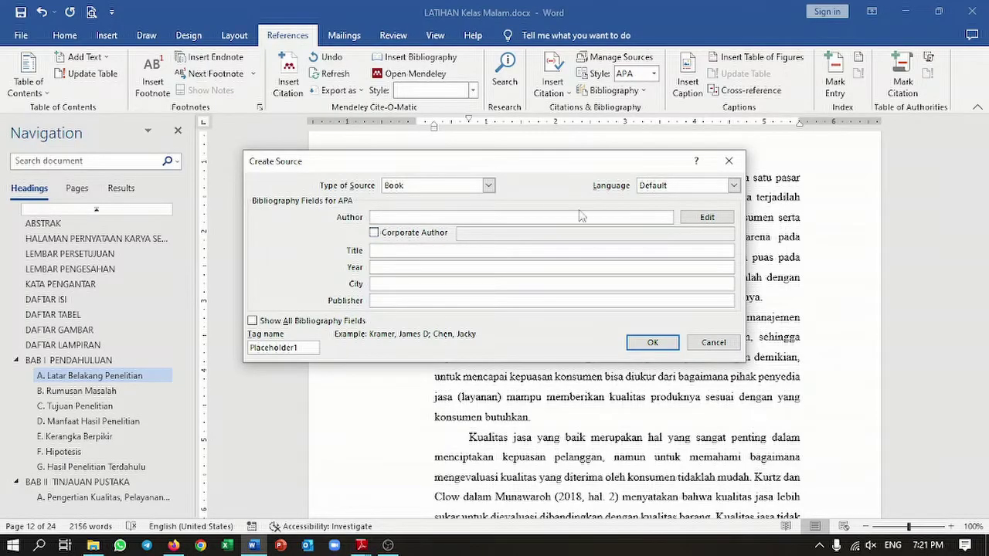
left_click(707, 217)
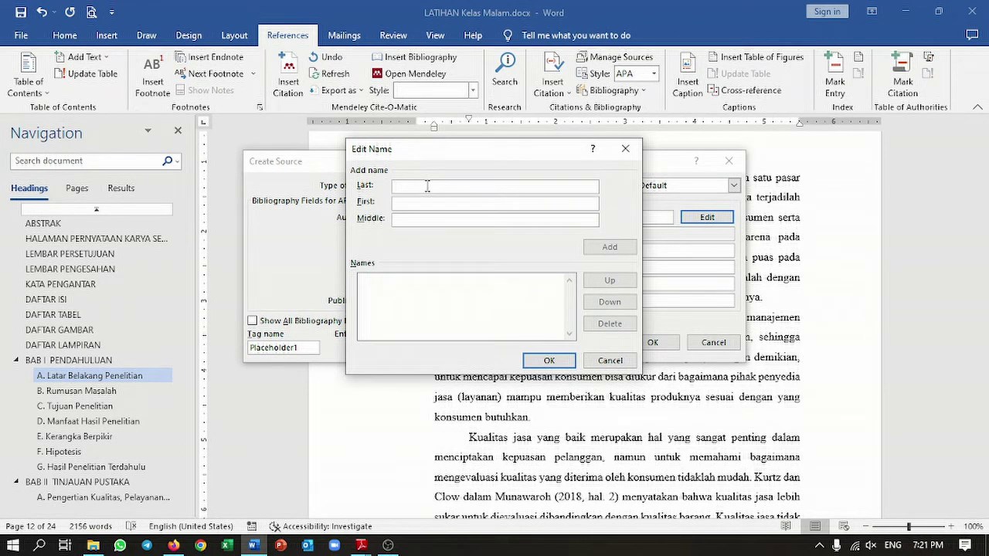
type("Sulistiyowati")
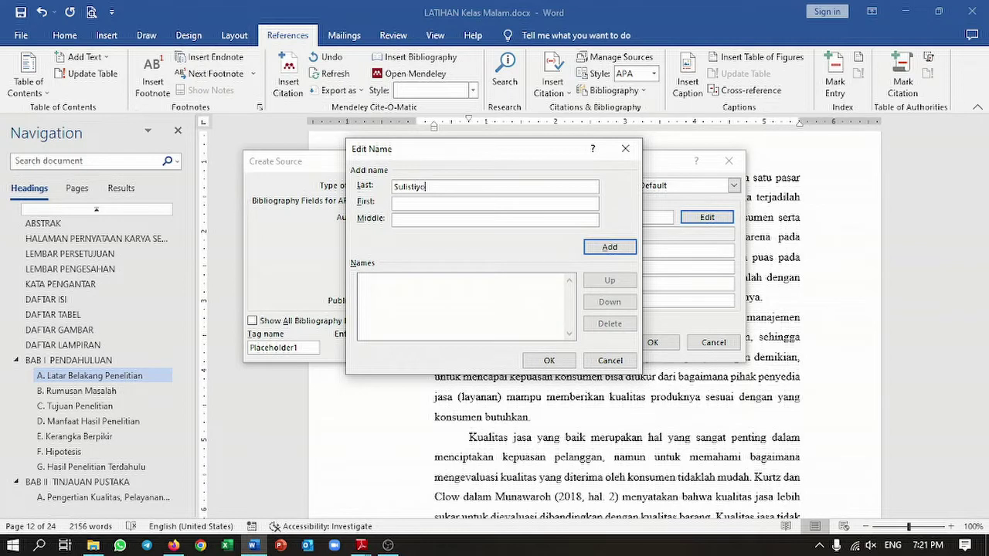
left_click(402, 203)
type("Wiwik")
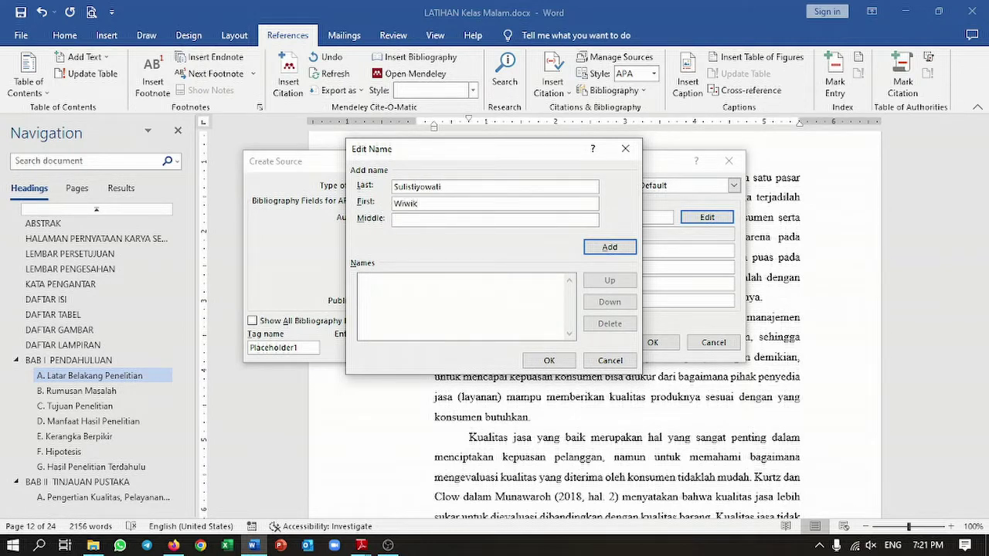
left_click(624, 247)
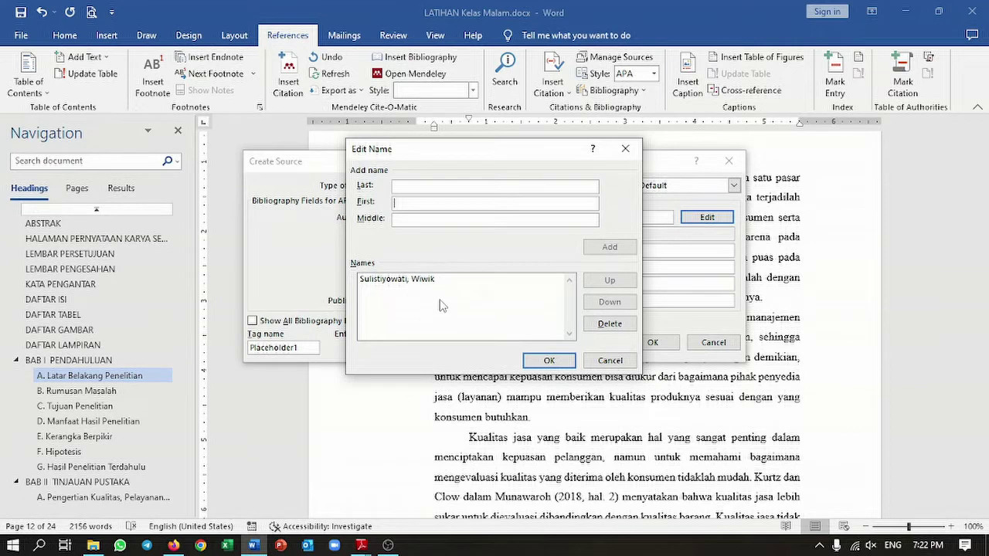
left_click(552, 360)
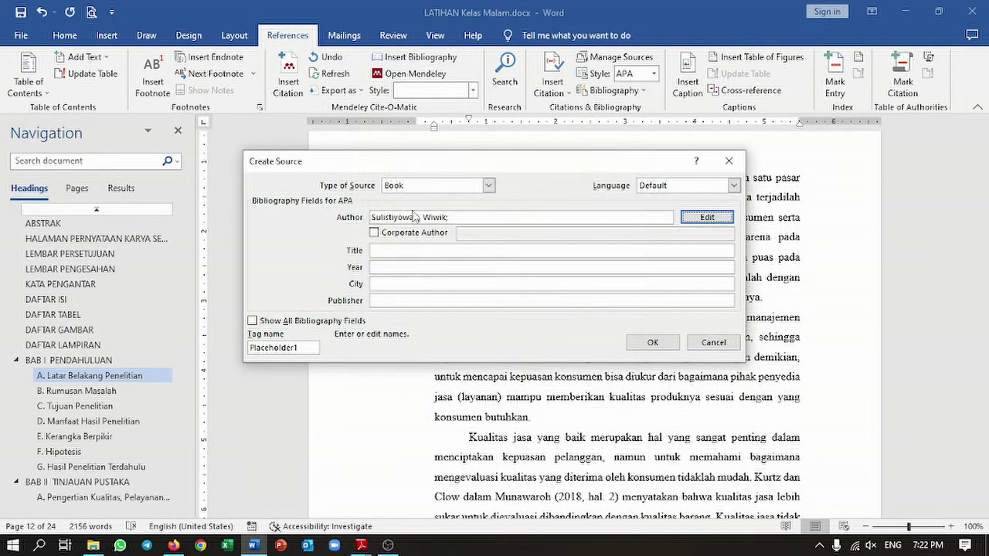
Step: Look up the book's title in Adobe Reader and enter "Kualitas Layanan: Teori dan Aplikasinya" as the new source's title
left_click(431, 252)
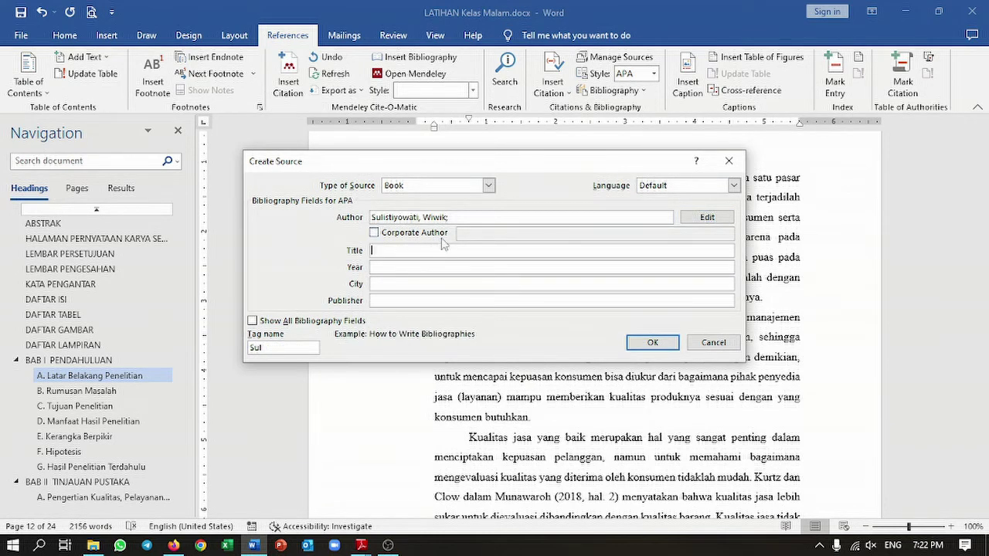
key("alt+Tab")
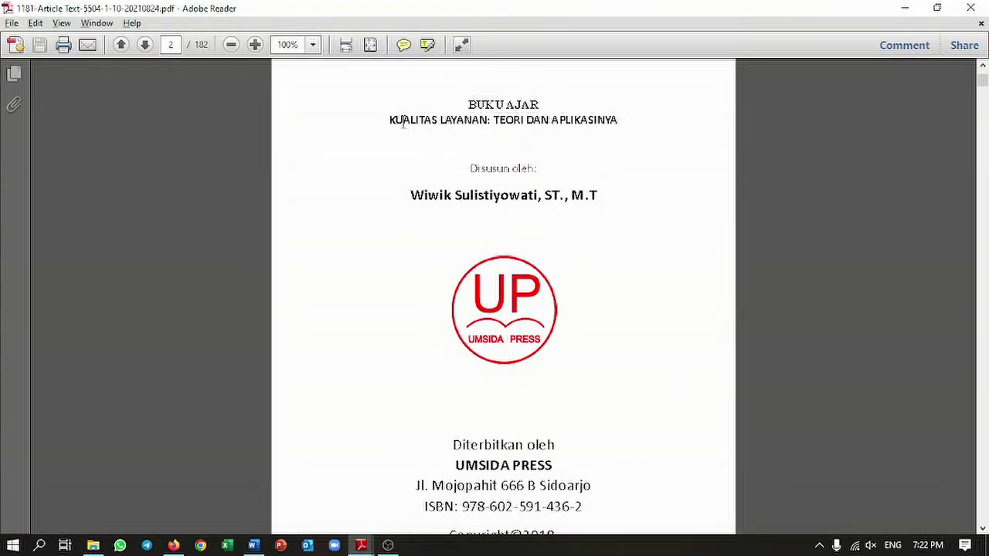
key("alt+Tab")
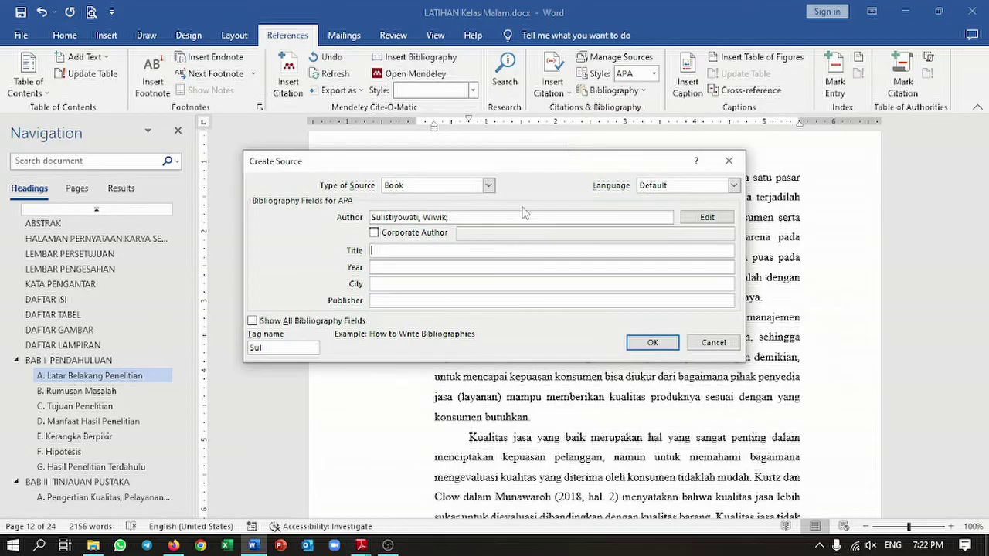
type("Kualitas Layanan: Teori da")
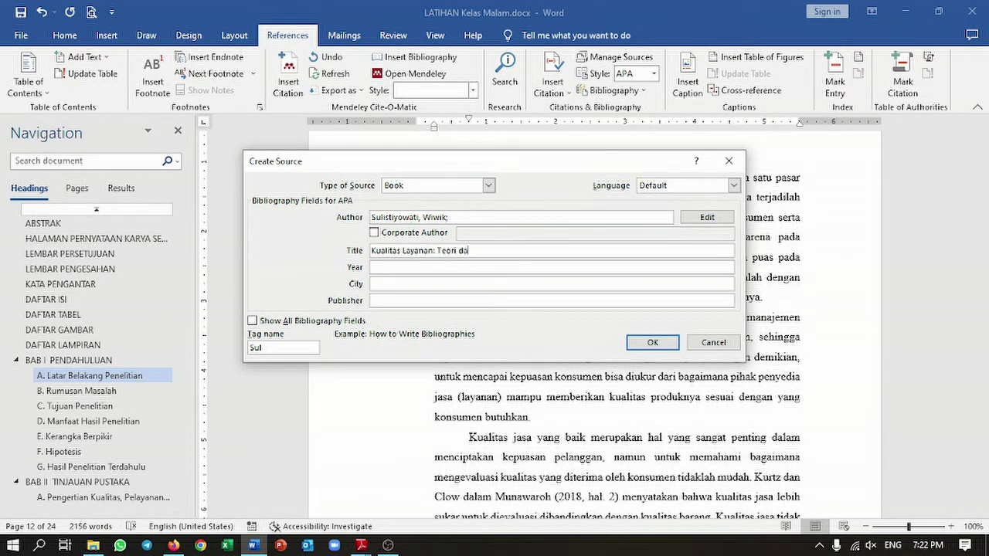
type("n Aplikasi")
Step: Look up the copyright year on the book's page 2 in Adobe Reader and set the source's year to 2018
left_click(501, 270)
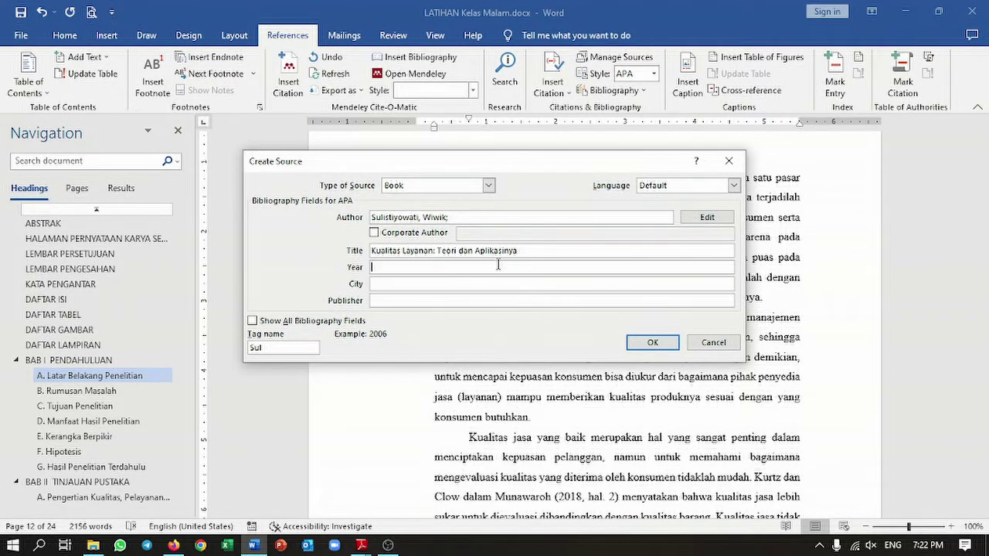
key("alt+Tab")
scroll(532, 336, "down", 1)
scroll(532, 337, "down", 1)
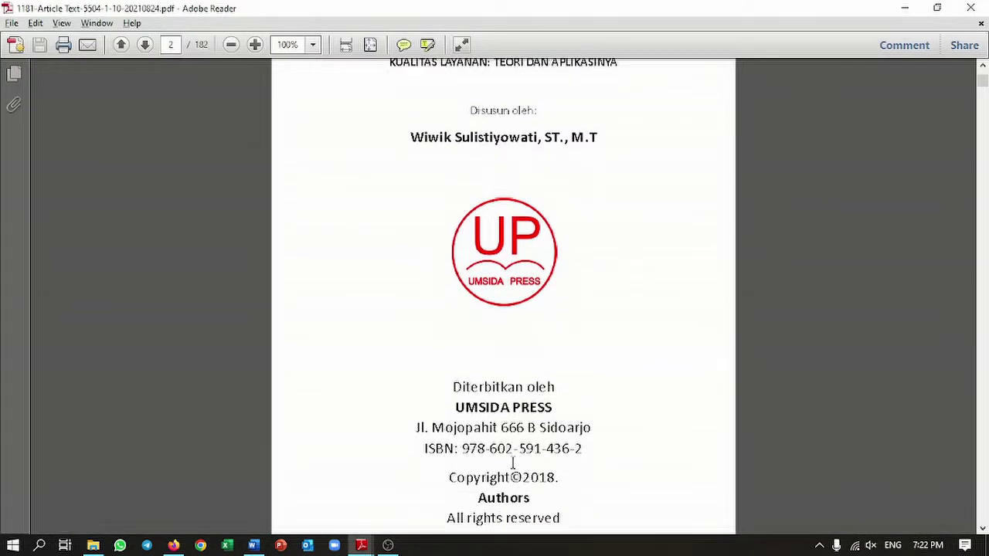
key("alt+Tab")
type("2018")
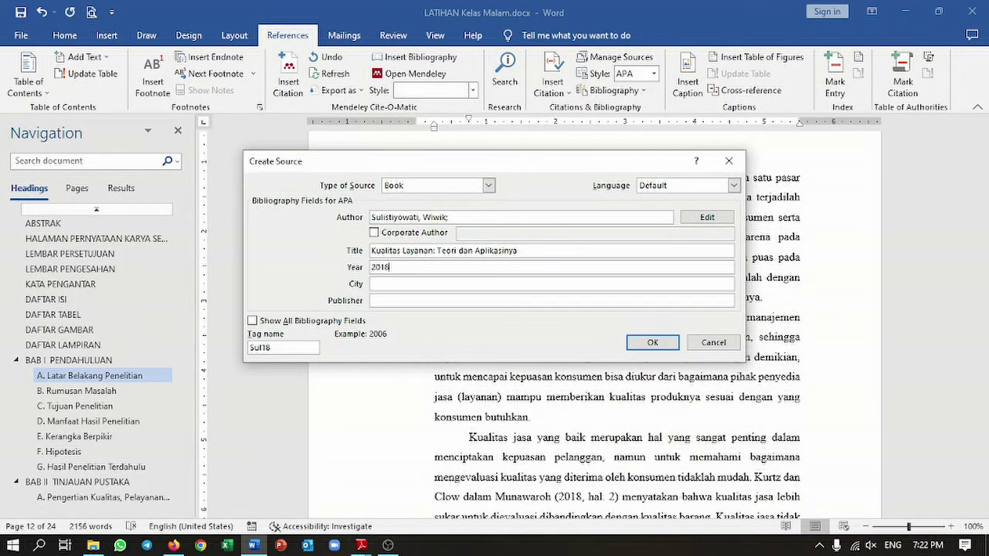
Step: Copy the publisher's city, Sidoarjo, from page 2 of the book in Adobe Reader and paste it as the source's city
key("alt+Tab")
scroll(530, 369, "down", 1)
scroll(530, 369, "down", 1)
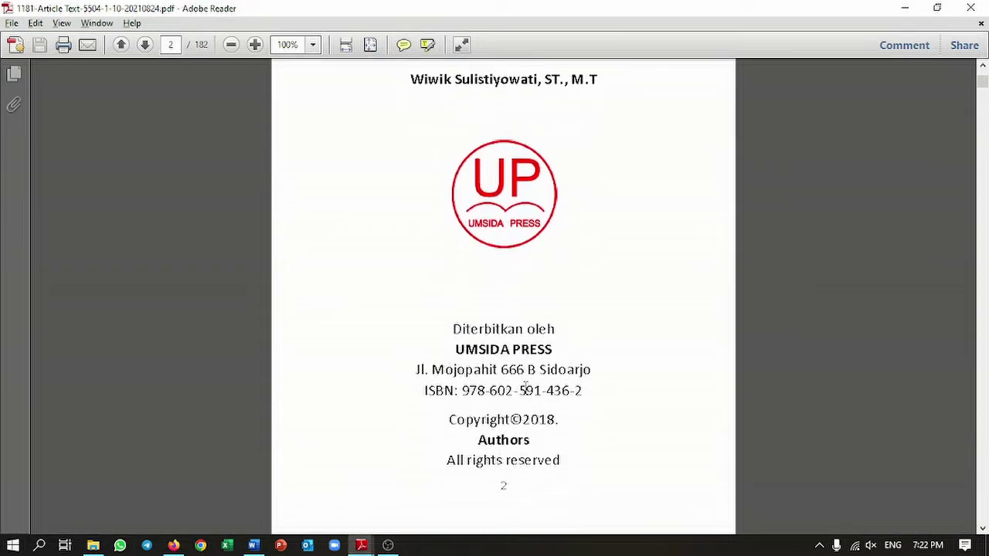
scroll(467, 403, "down", 1)
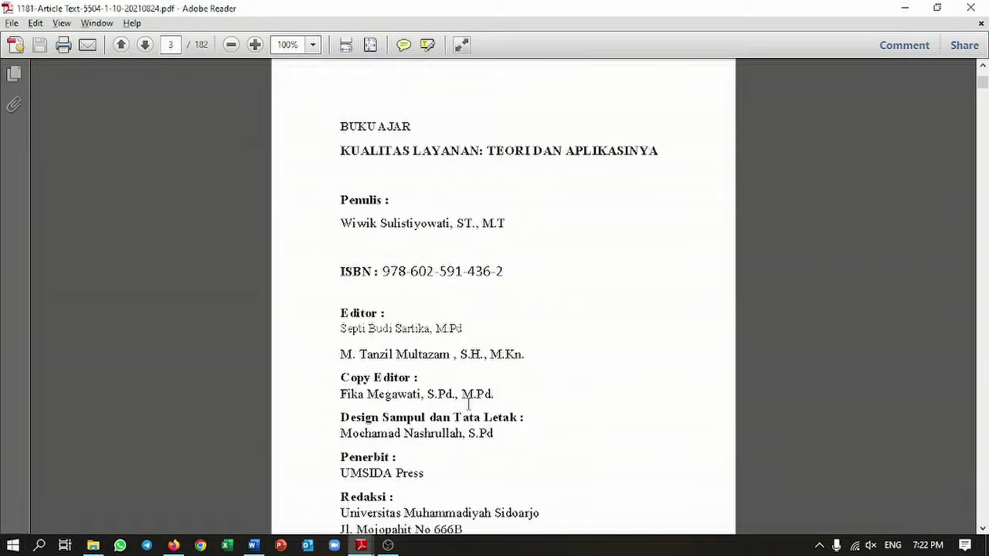
scroll(467, 403, "up", 3)
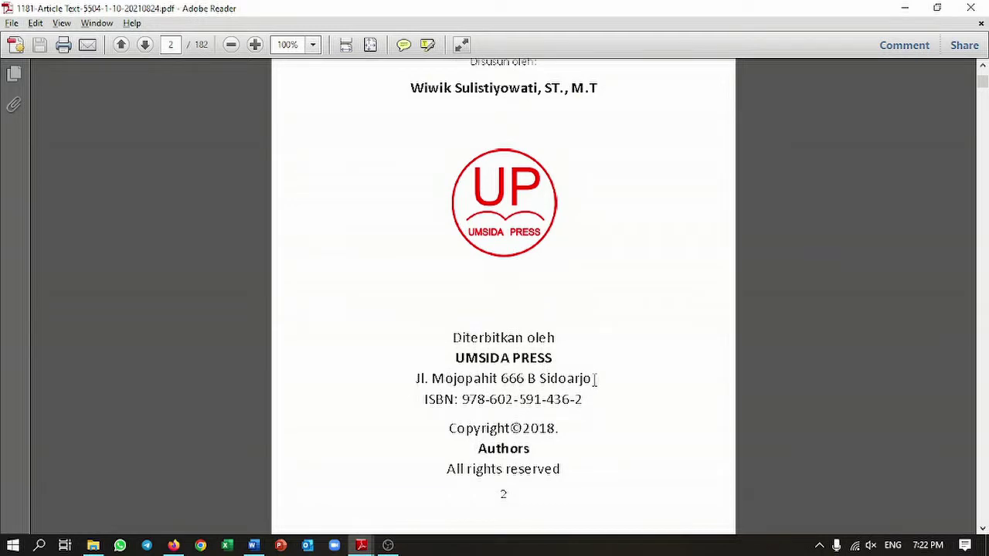
left_click_drag(595, 378, 541, 380)
key("ctrl+c")
key("alt+Tab")
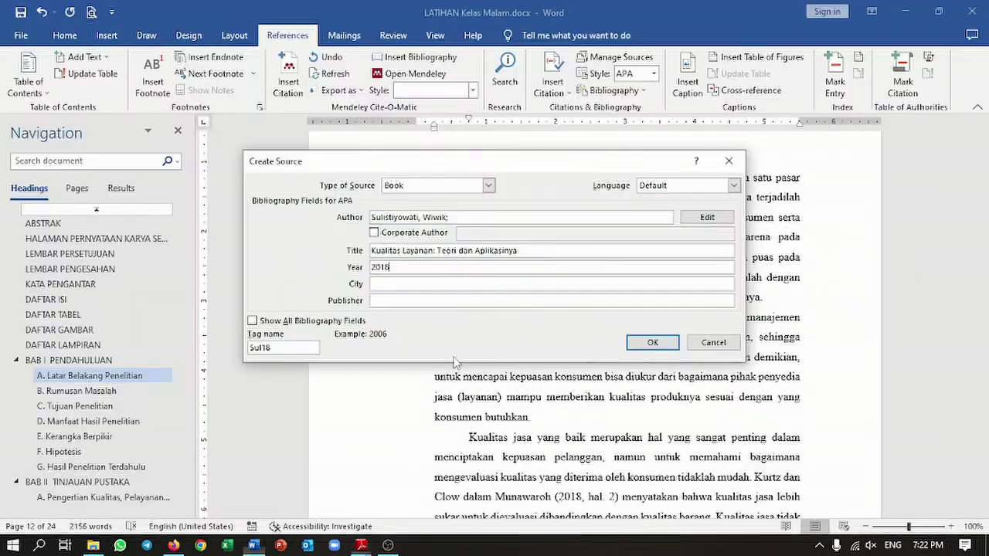
left_click(399, 282)
key("ctrl+v")
Step: Check the publisher in Adobe Reader, set it to Umsida Press, and save the source to insert its citation after the pasted paragraph
left_click(399, 300)
key("alt+Tab")
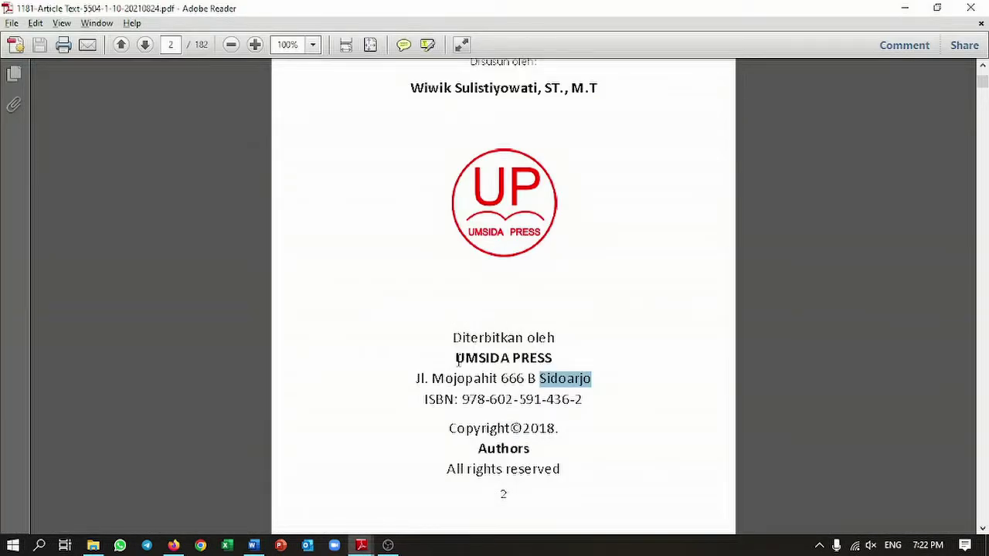
key("alt+Tab")
type("Umsida")
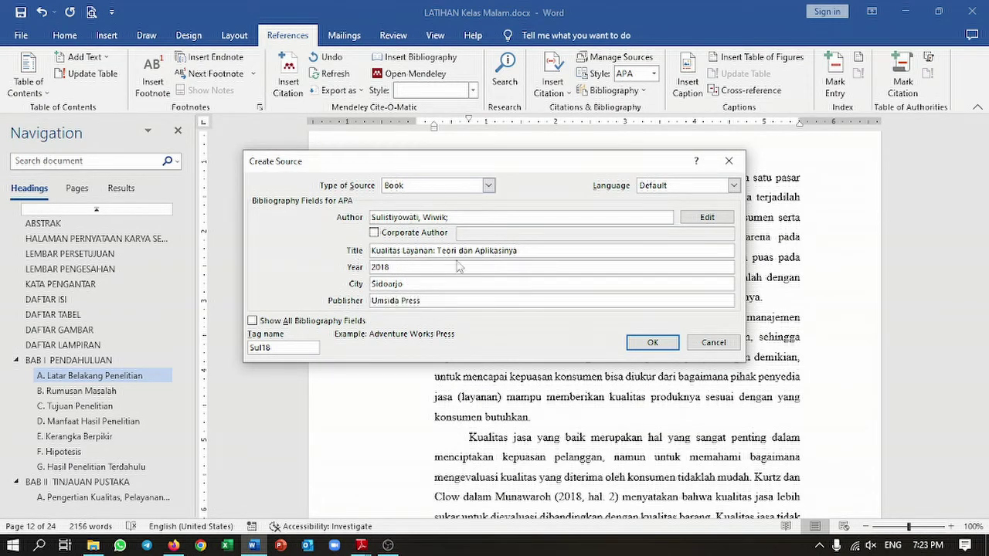
left_click(640, 344)
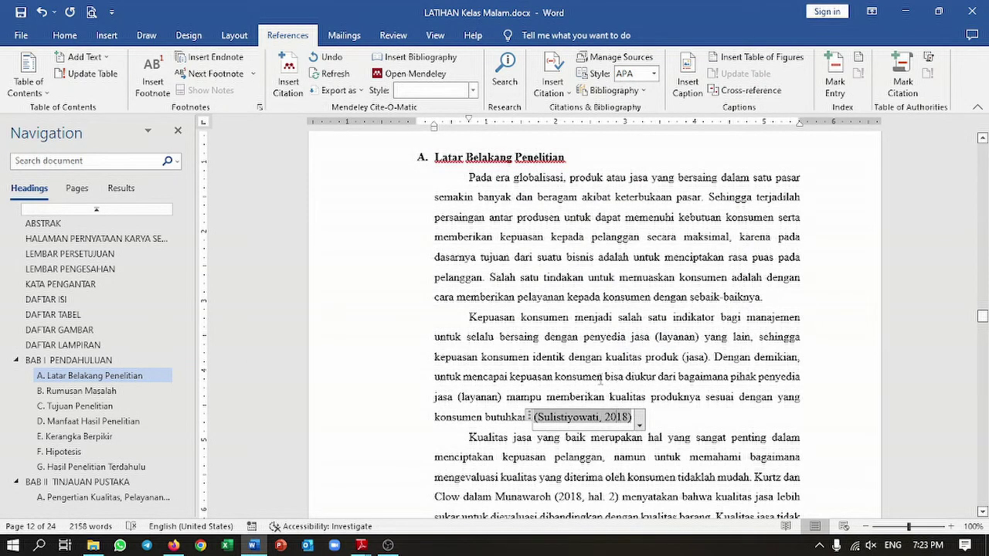
left_click(469, 317)
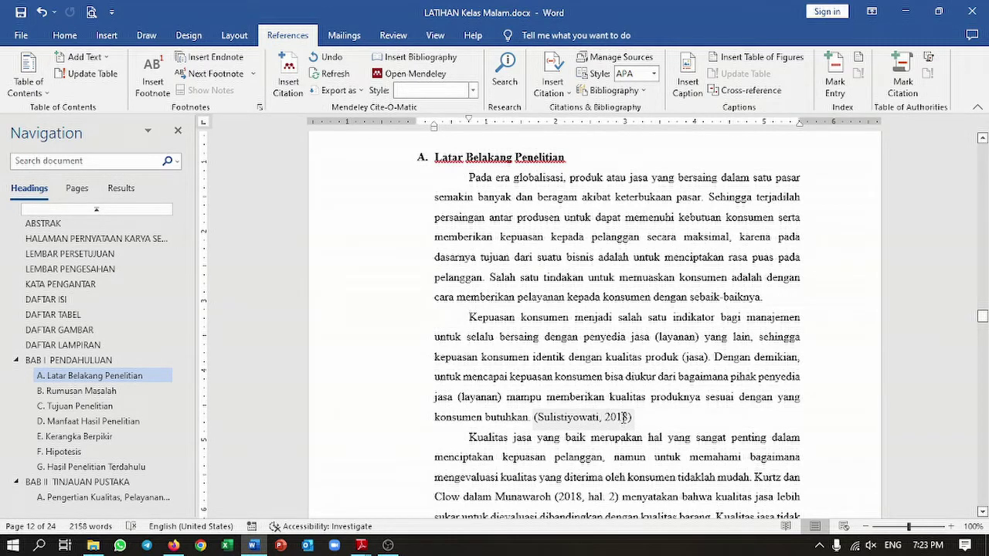
left_click(624, 417)
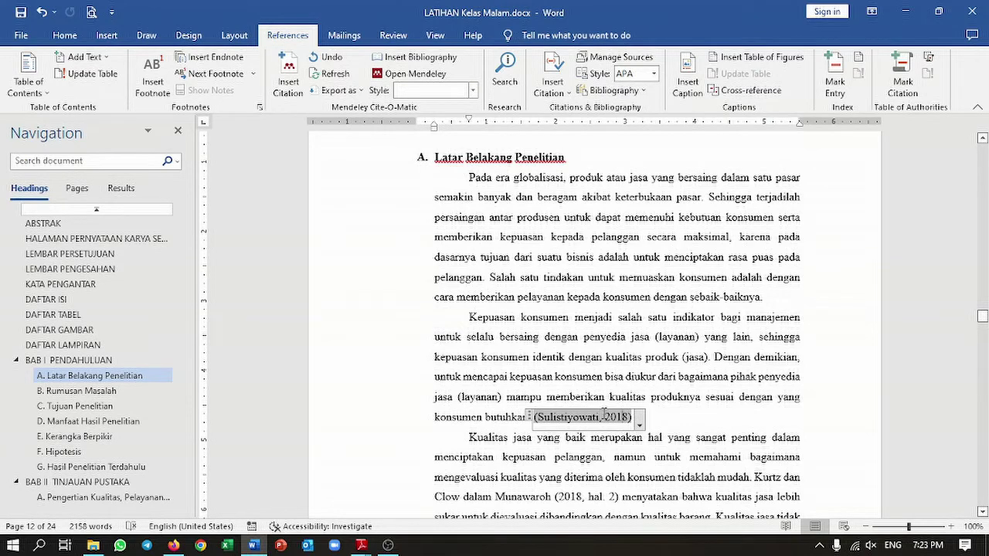
left_click(687, 355)
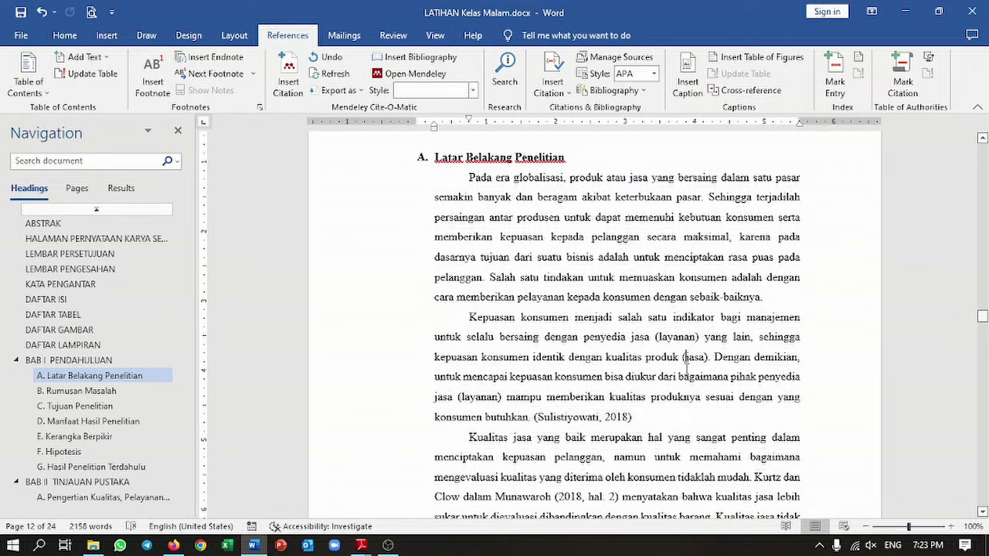
Step: Add an empty paragraph after the servqual paragraph that ends with "terima." below Tabel 1.1
scroll(686, 370, "down", 4)
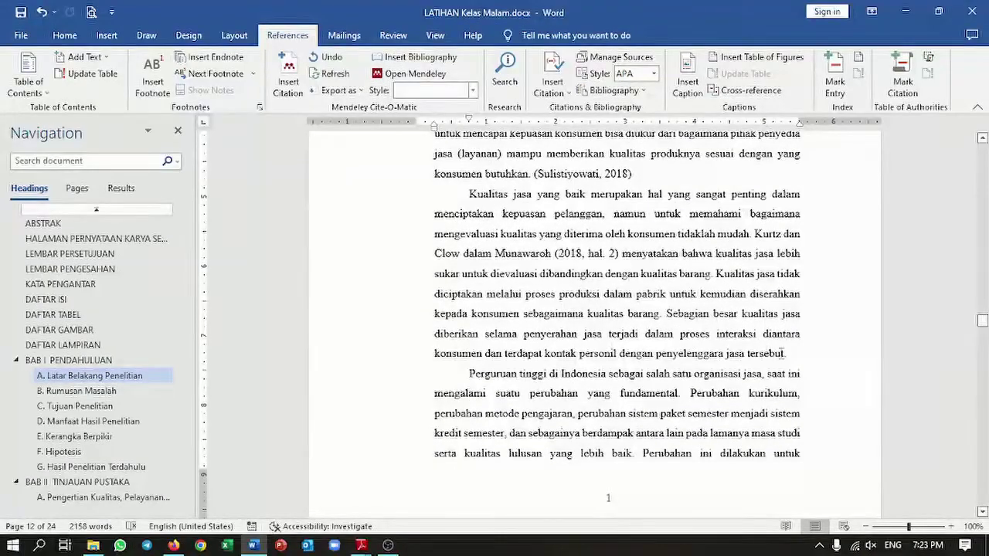
scroll(791, 355, "down", 8)
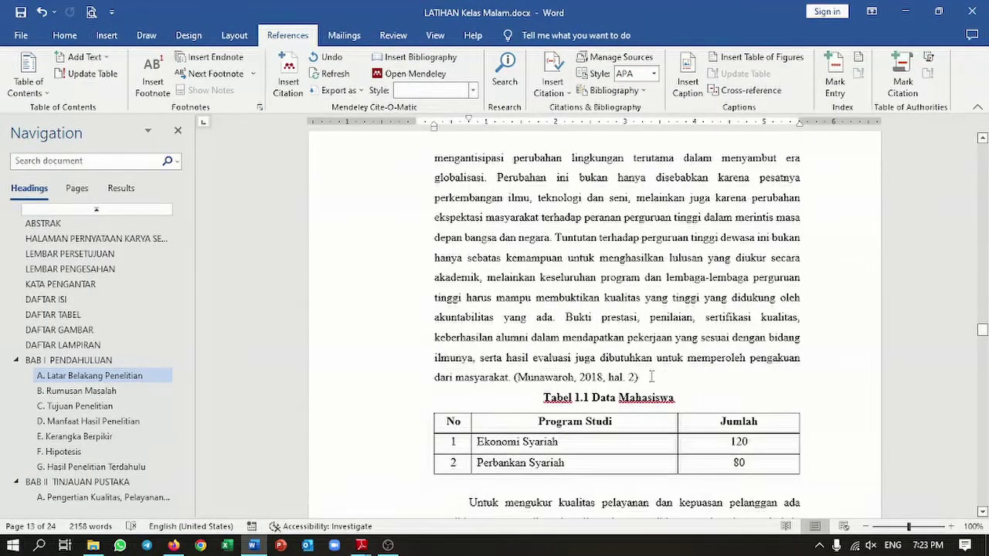
scroll(662, 376, "down", 4)
left_click(558, 448)
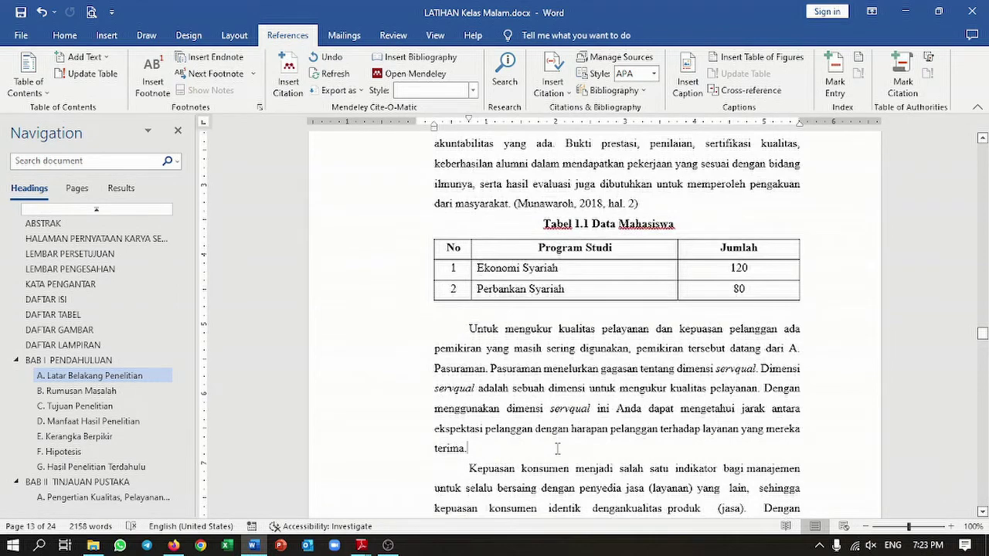
key("Return")
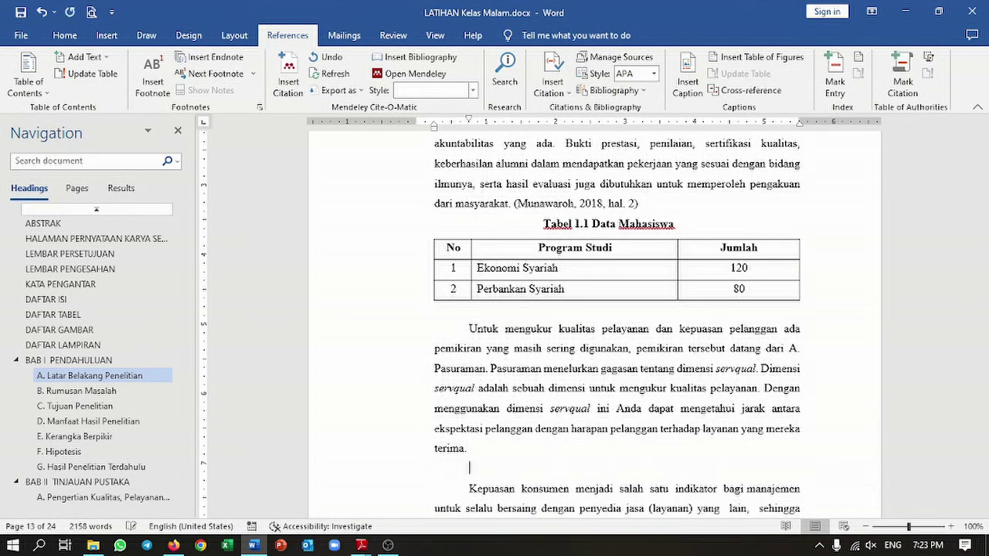
Step: Switch to Jurnal.pdf in Adobe Reader and copy the first Kesimpulan point, starting "Hasil uji analisis servqual", from page 19
key("alt+Tab")
key("alt+Tab")
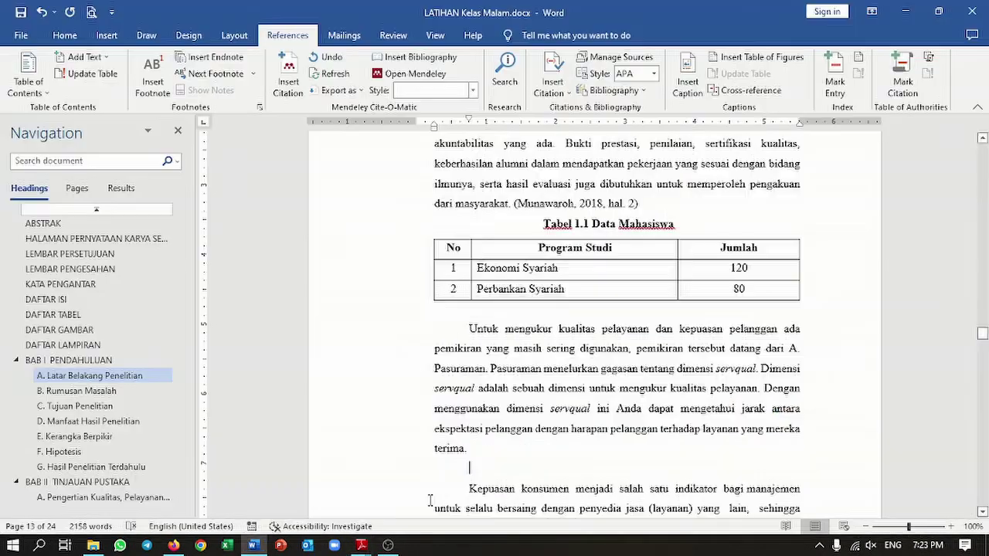
mouse_move(360, 545)
left_click(402, 495)
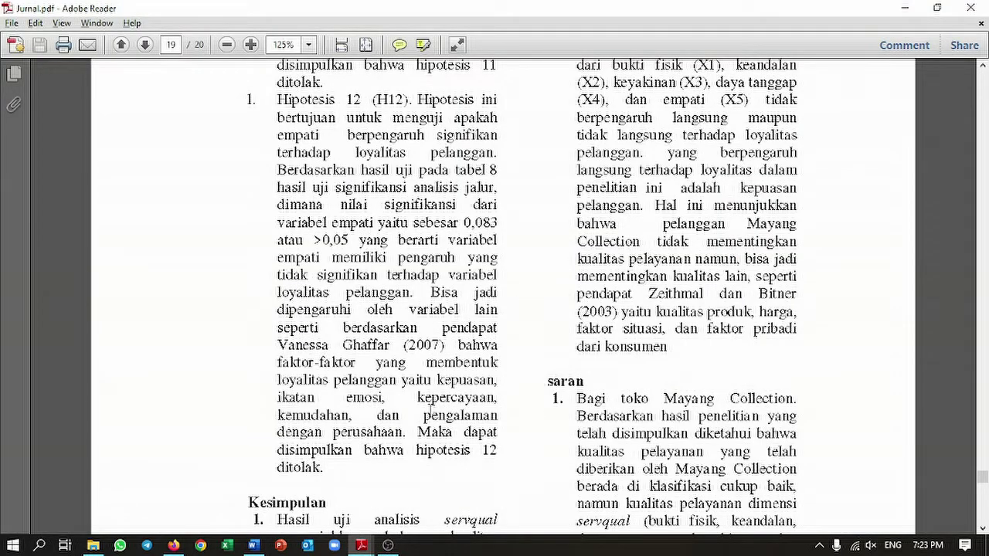
scroll(430, 410, "down", 1)
scroll(430, 410, "down", 6)
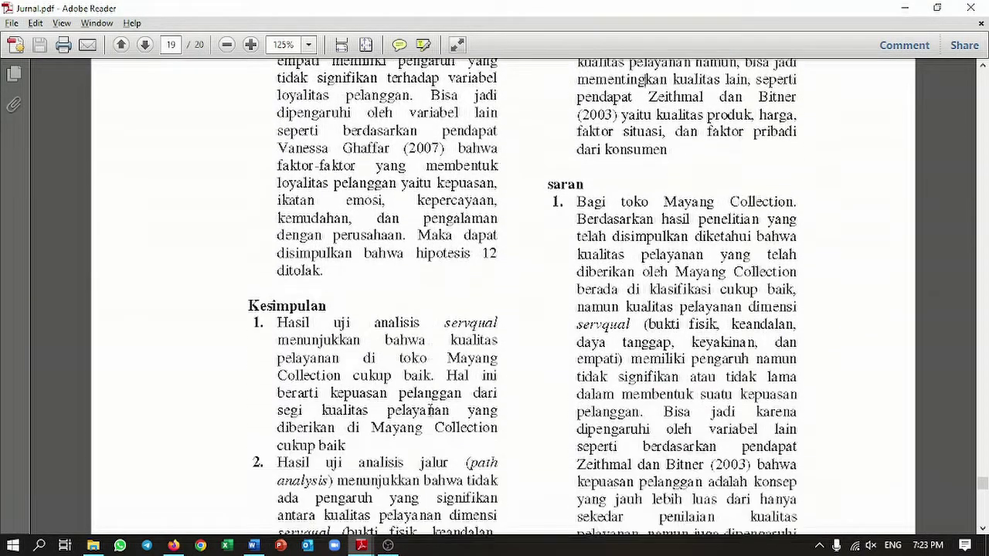
scroll(430, 411, "down", 3)
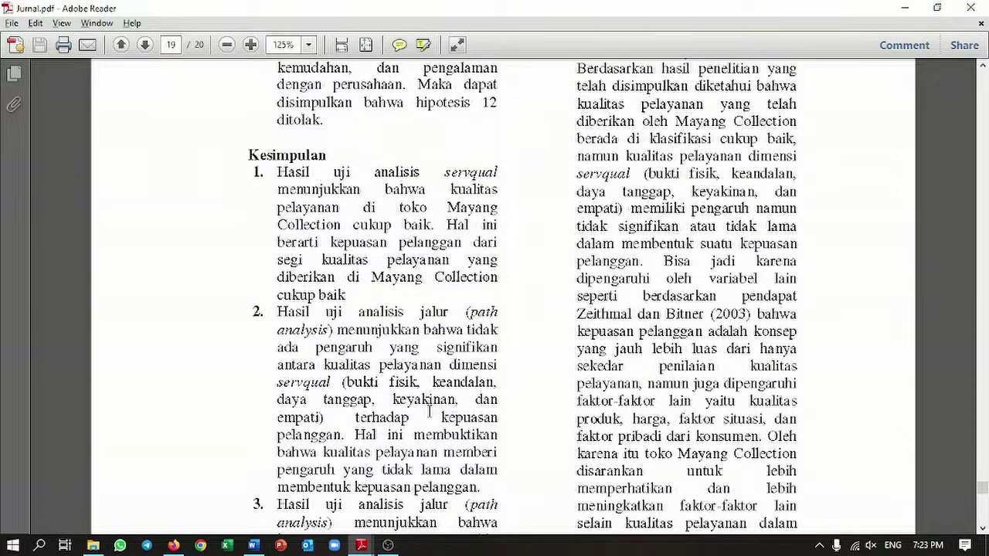
scroll(430, 412, "up", 2)
left_click_drag(277, 232, 347, 351)
key("ctrl+c")
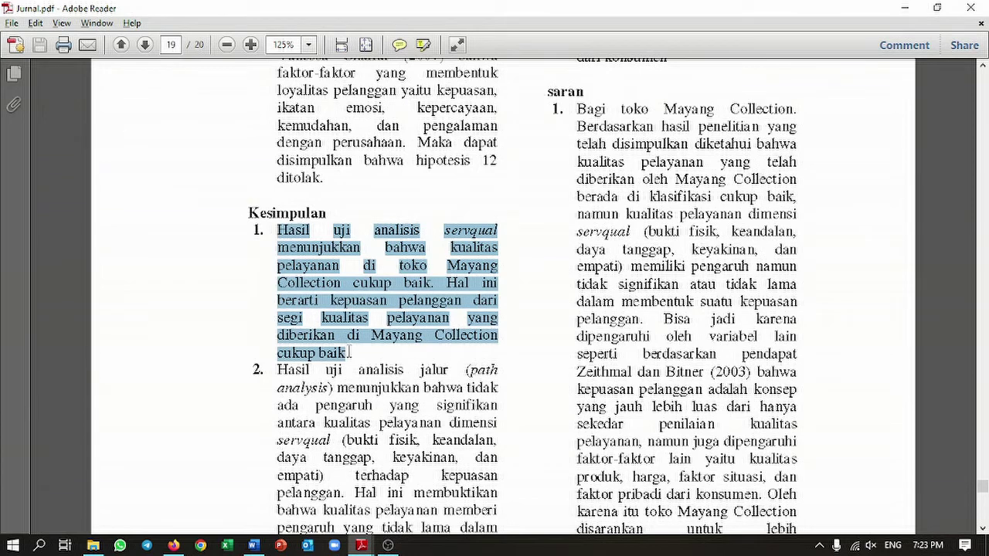
Step: Switch back to Word and paste the copied journal text into the empty paragraph as text only
key("alt+Tab")
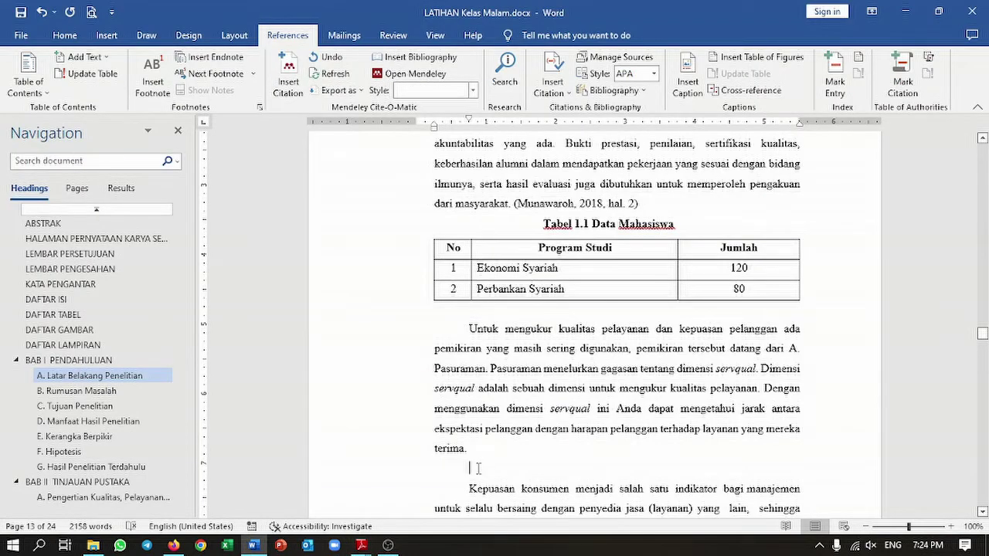
key("ctrl+v")
left_click(539, 509)
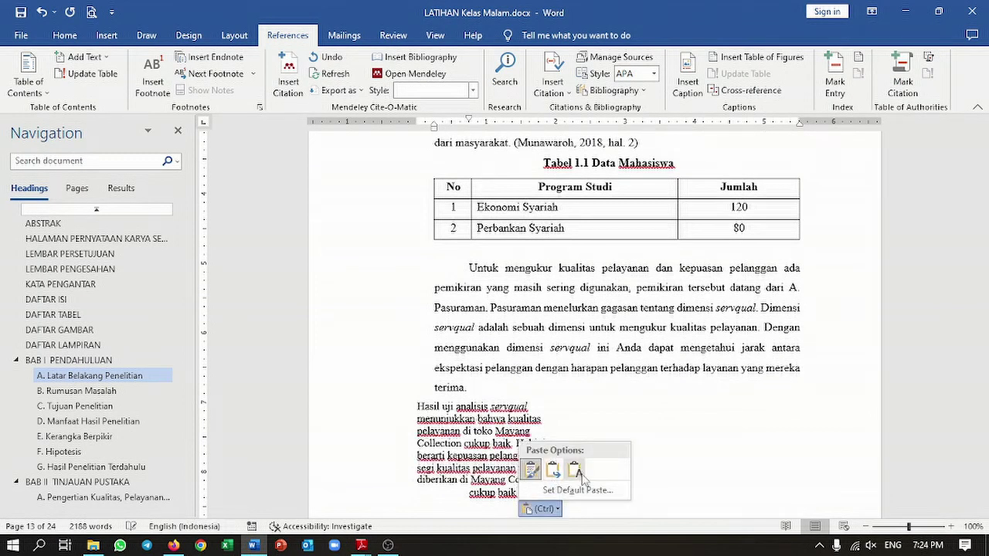
left_click(575, 470)
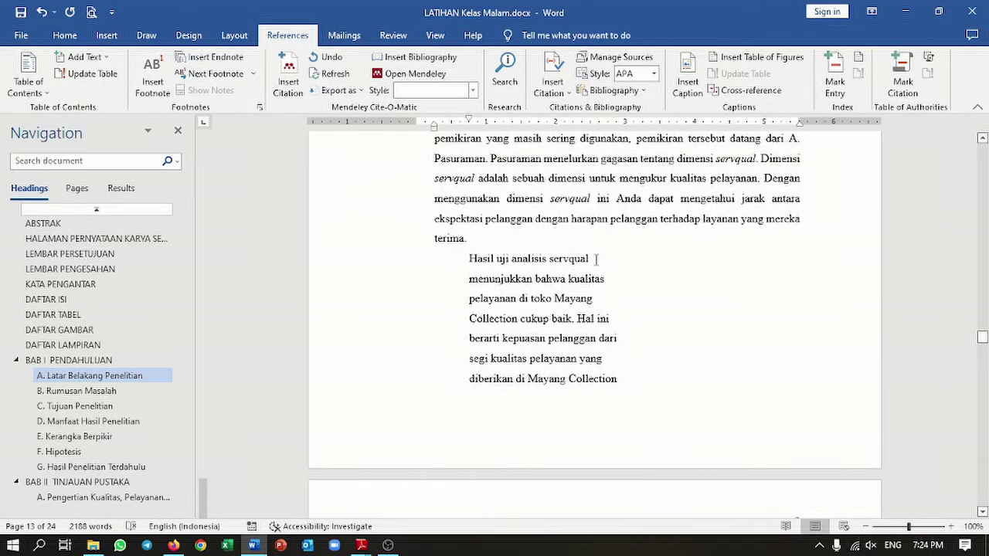
Step: Remove the line breaks in the pasted journal text so it forms one continuous paragraph ending in "cukup baik"
left_click(595, 259)
key("Delete")
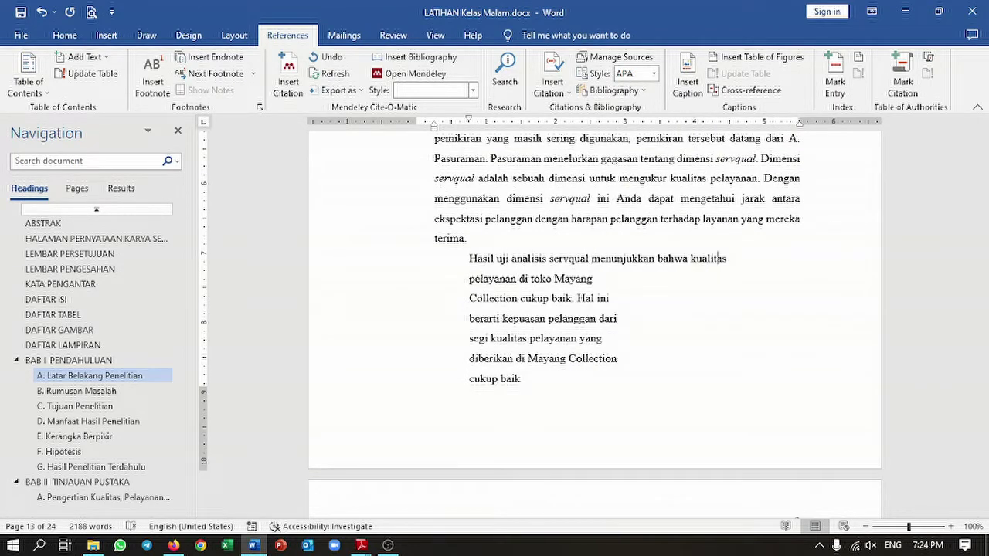
left_click(730, 259)
key("Delete")
key("Delete")
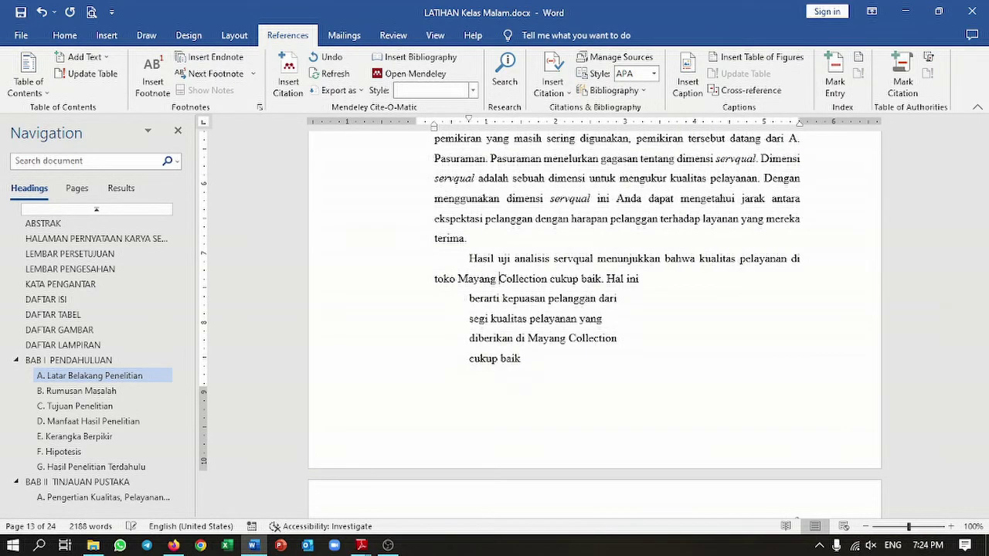
left_click(639, 278)
key("Delete")
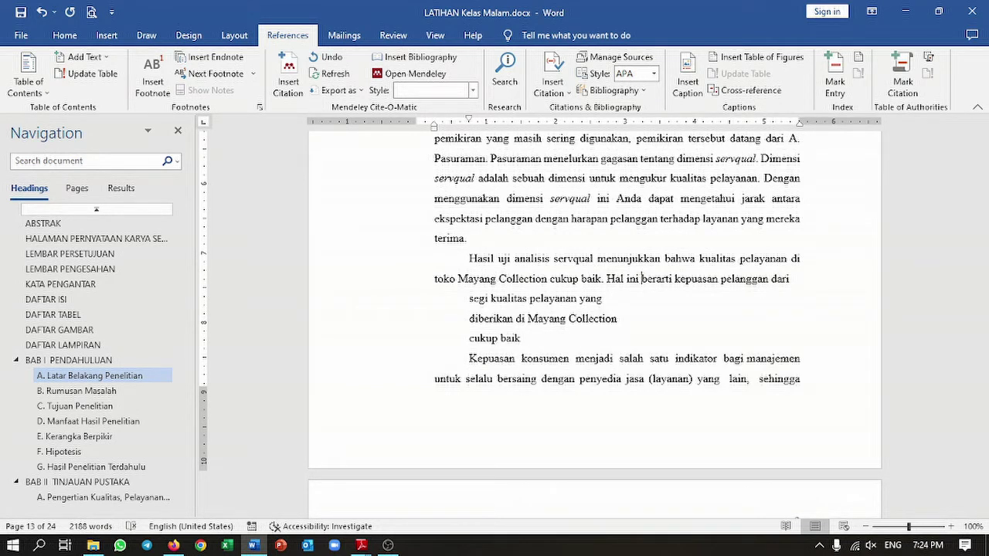
key("Delete")
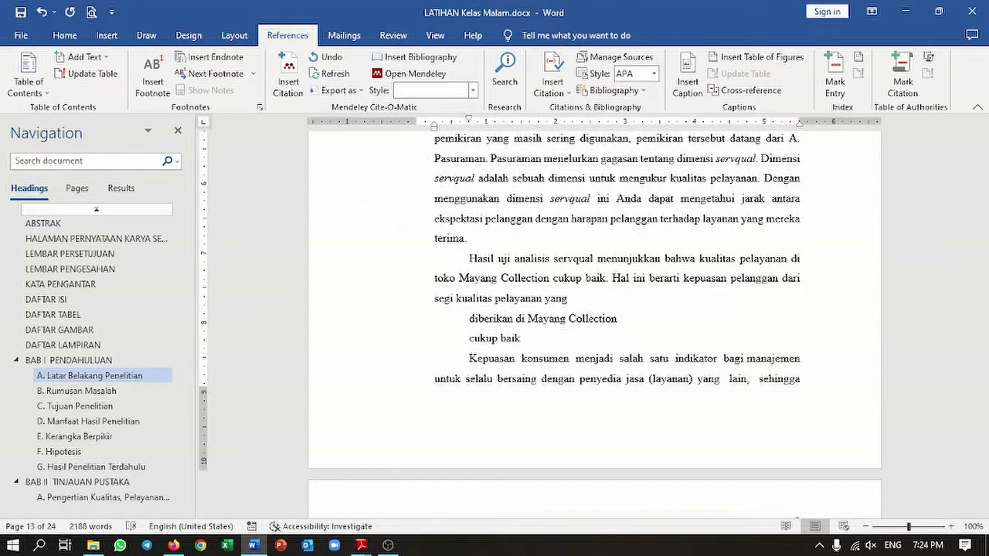
key("Delete")
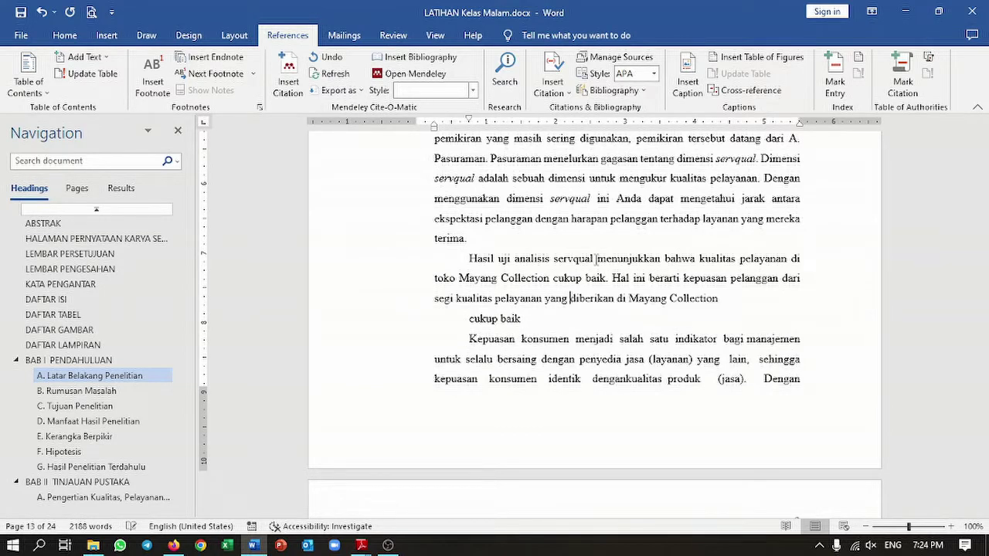
key("Delete")
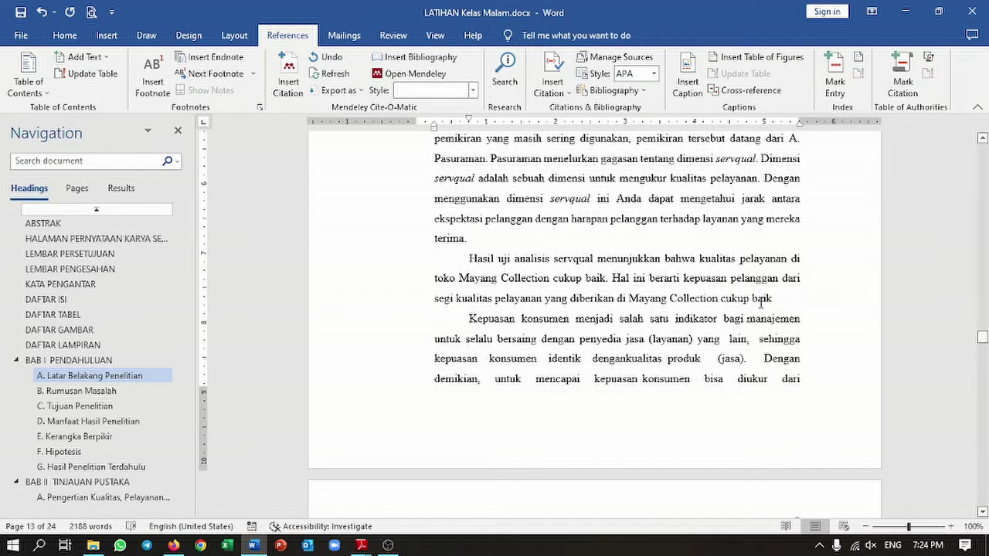
Step: Start a new citation source at the end of the "cukup baik" paragraph and set its type to Journal Article
left_click(798, 289)
left_click(553, 85)
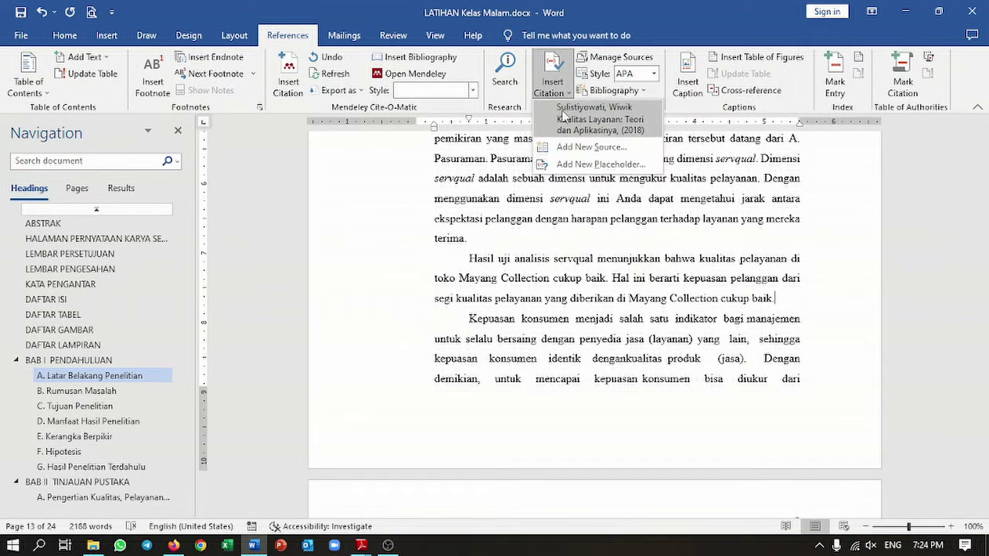
left_click(607, 149)
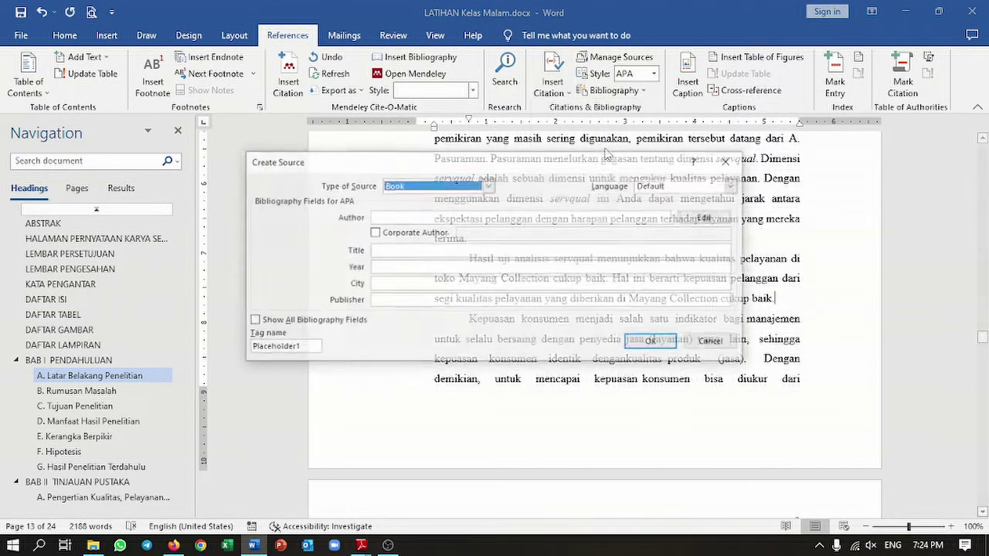
left_click(488, 187)
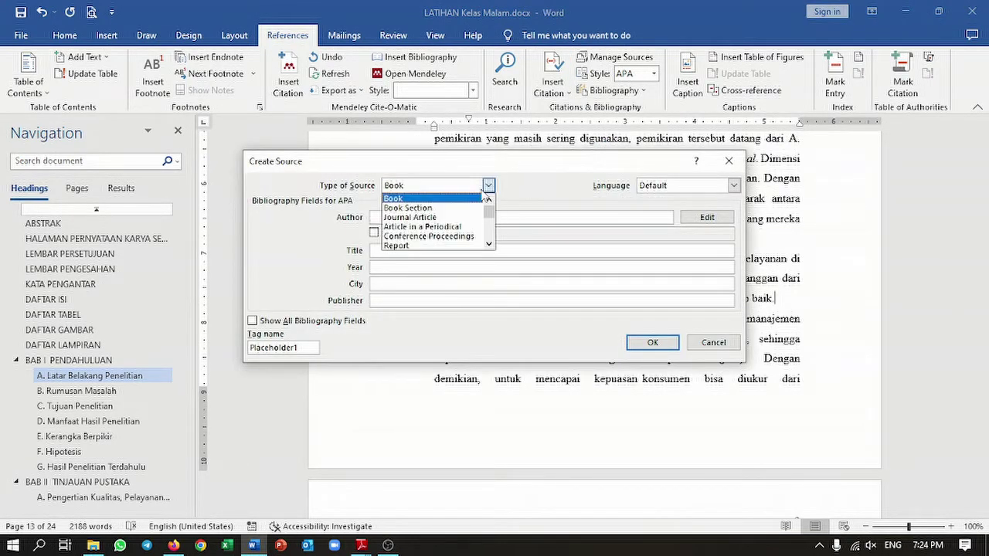
left_click(452, 217)
left_click(454, 216)
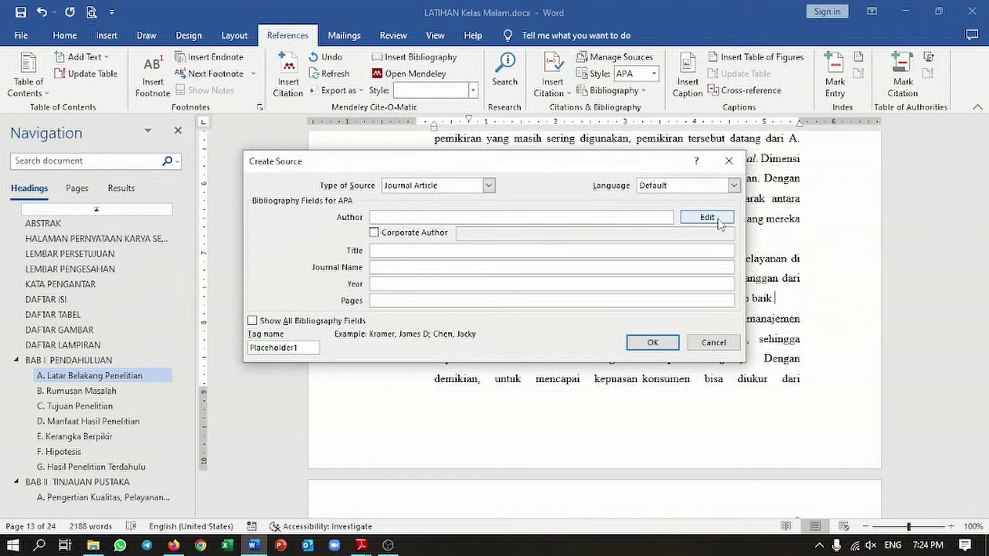
Step: Open the author name editor, switch to Jurnal.pdf in Adobe Reader, and copy the first author's name from page 1
left_click(718, 222)
key("alt+Tab")
scroll(651, 248, "up", 2)
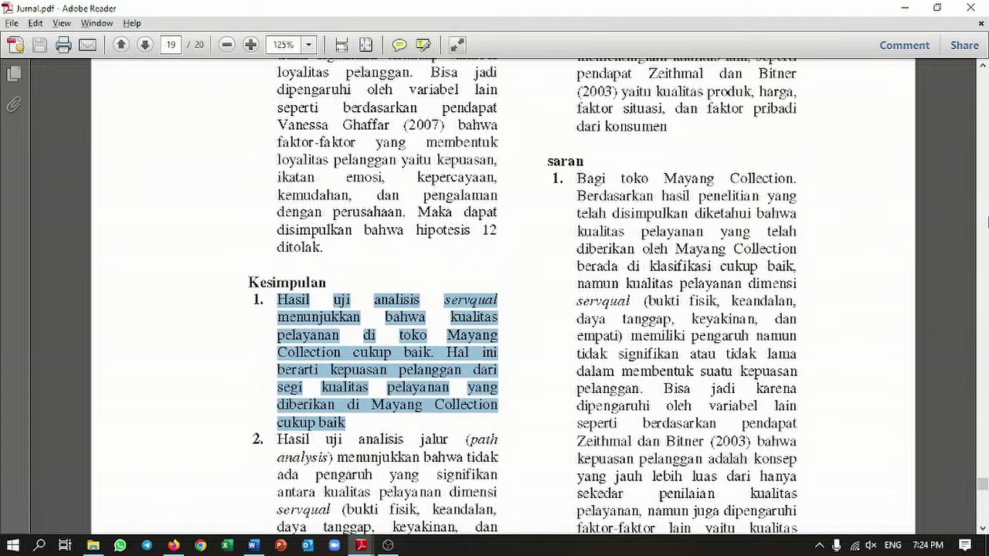
left_click_drag(982, 481, 981, 74)
left_click_drag(422, 283, 477, 283)
key("ctrl+c")
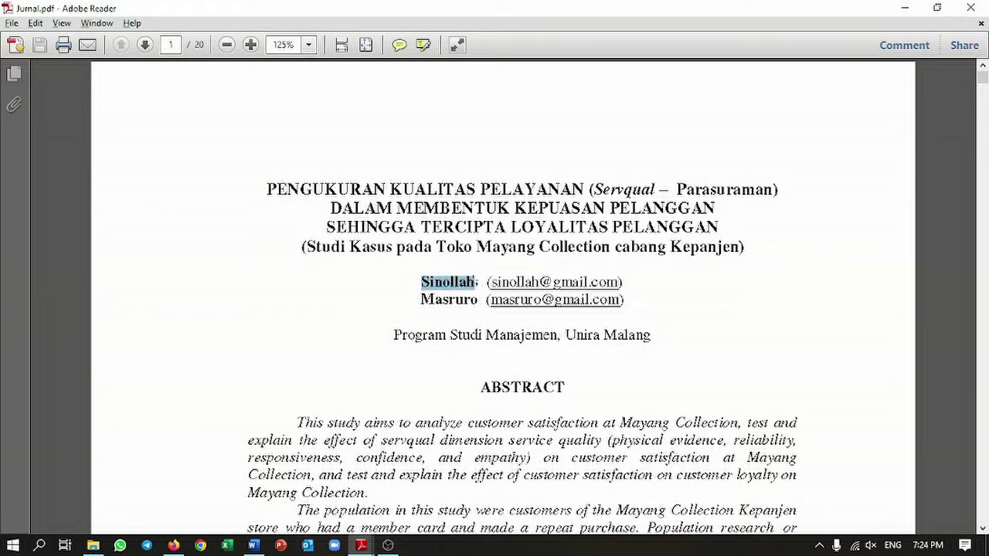
Step: Switch back to Word and add the copied first author's name as a last name in the source's author list
key("alt+Tab")
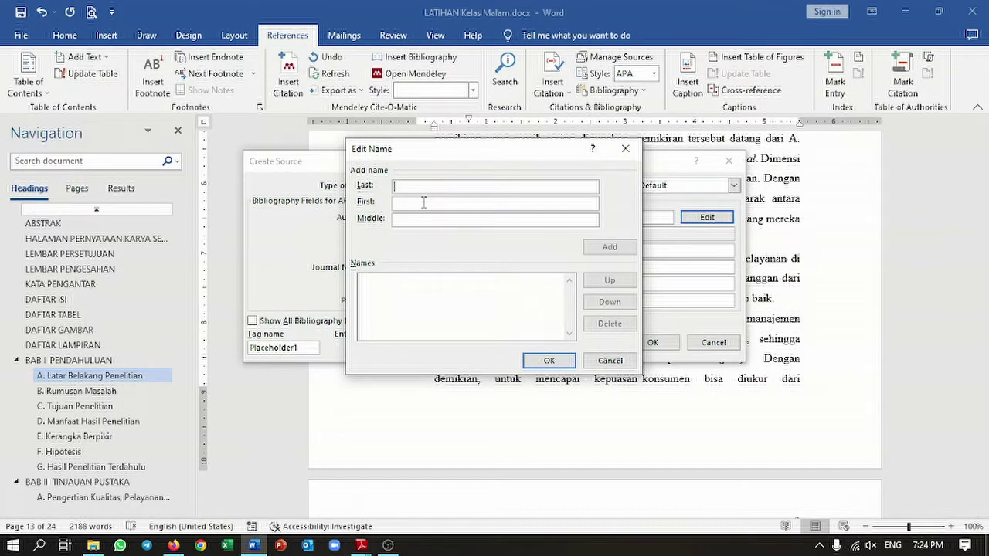
key("ctrl+v")
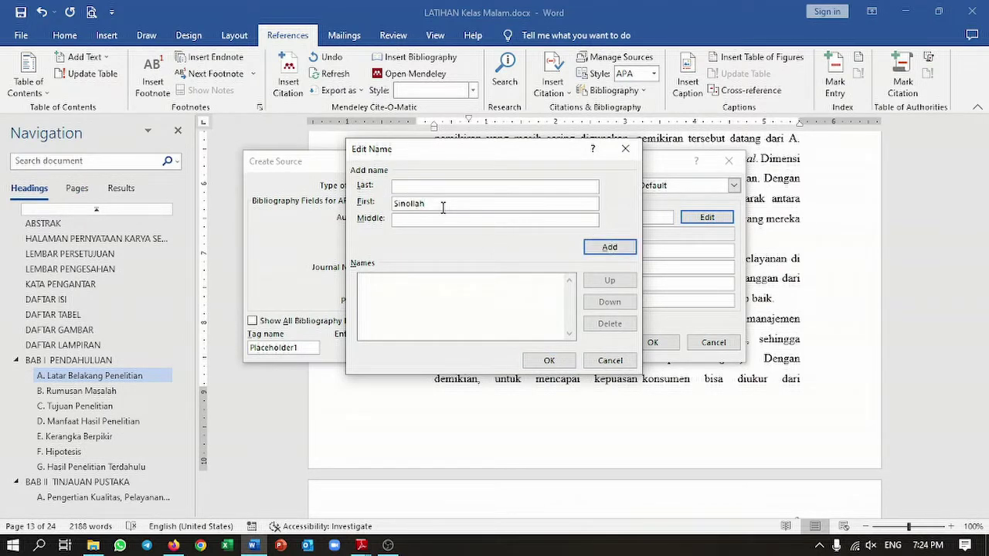
left_click_drag(427, 204, 381, 204)
key("ctrl+x")
left_click(400, 185)
key("ctrl+v")
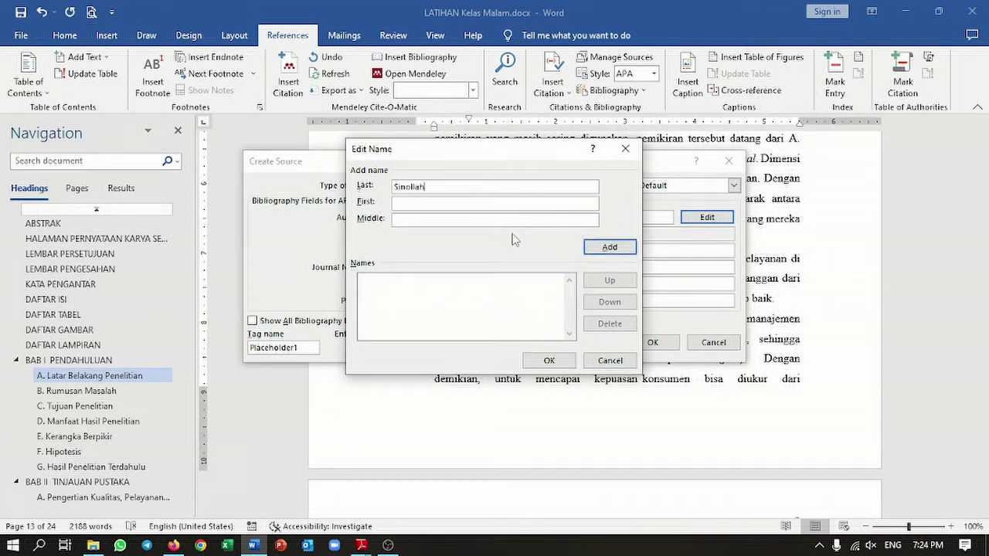
left_click(609, 247)
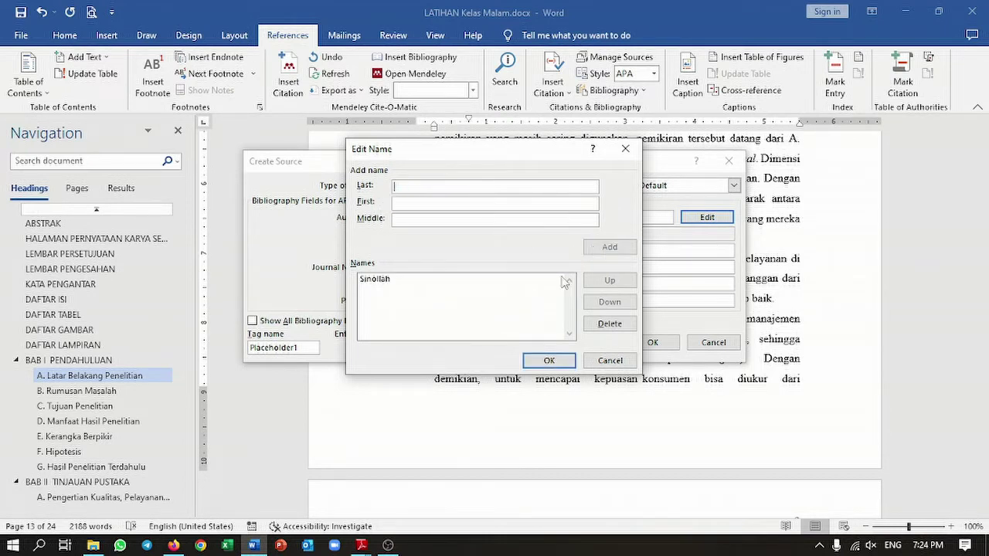
left_click(548, 363)
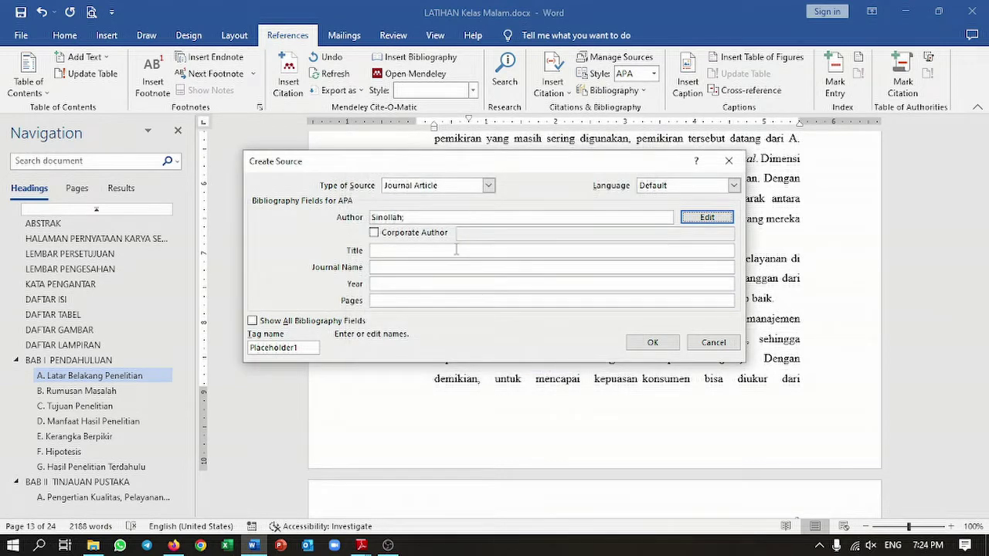
Step: Copy the second author's name from page 1 of Jurnal.pdf and add it as a last name to the source's author list
left_click(435, 217)
left_click(686, 223)
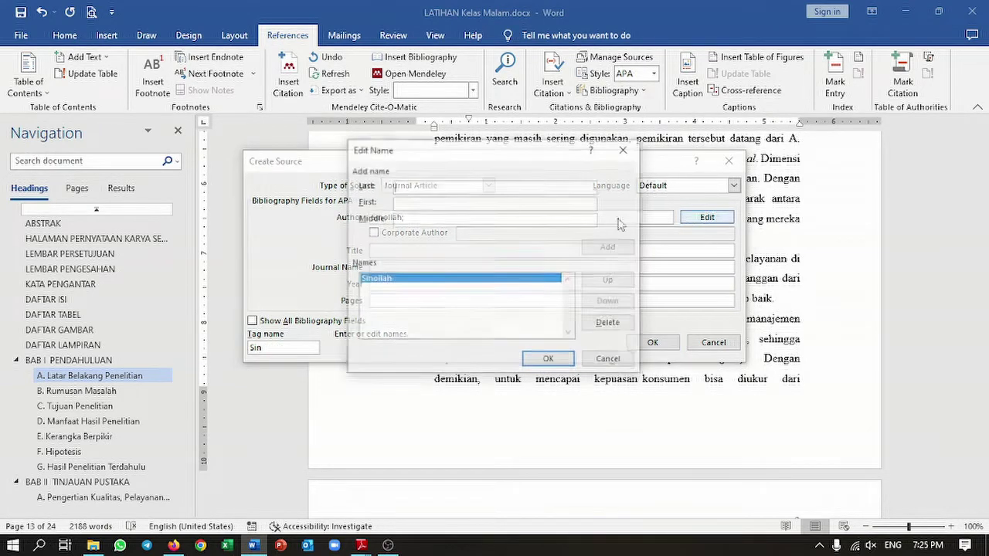
key("alt+Tab")
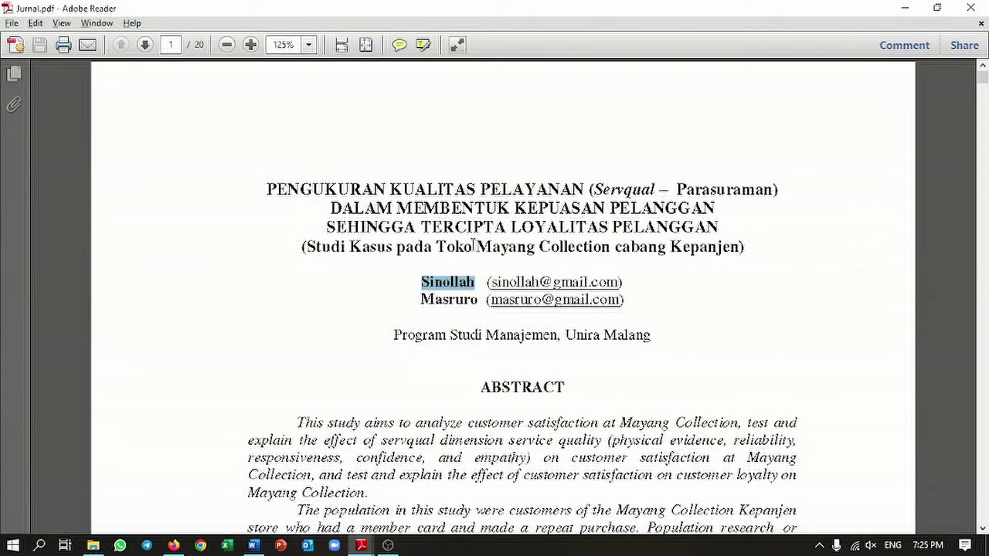
left_click_drag(421, 300, 480, 307)
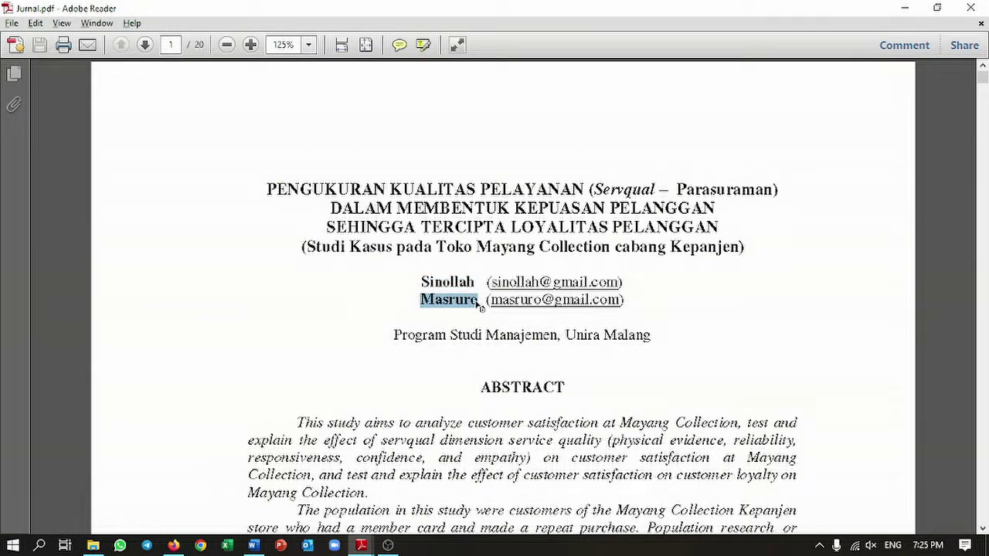
key("alt+Tab")
key("ctrl+v")
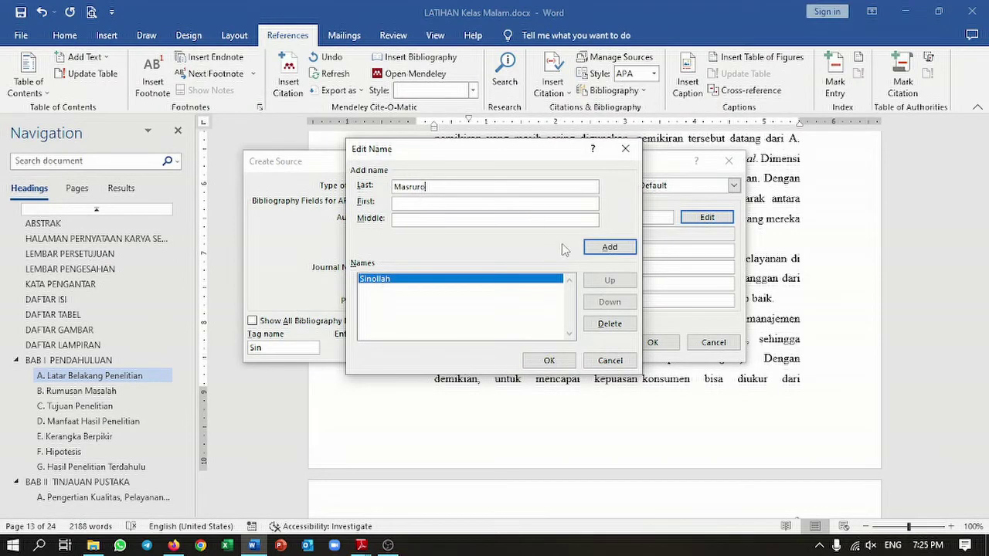
left_click(599, 249)
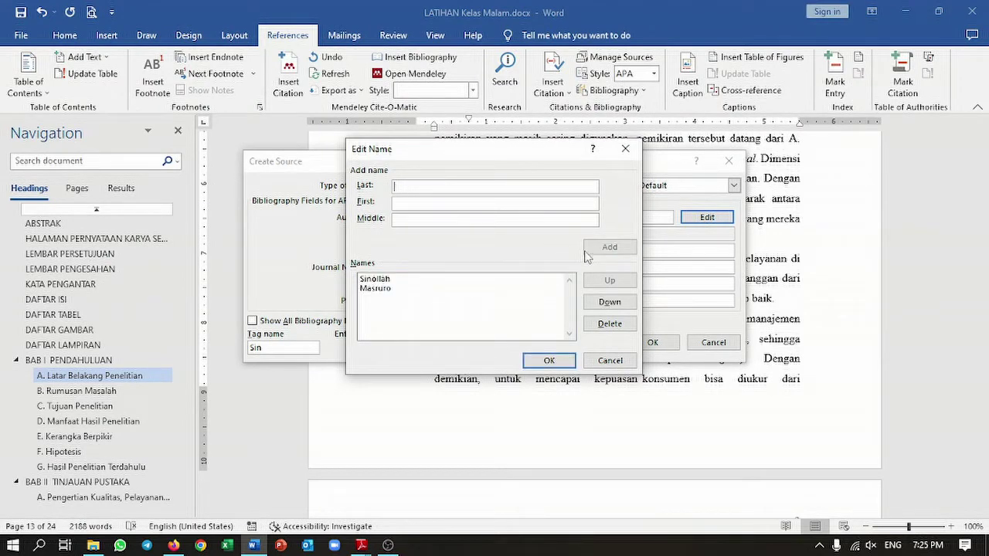
left_click(386, 292)
left_click(545, 361)
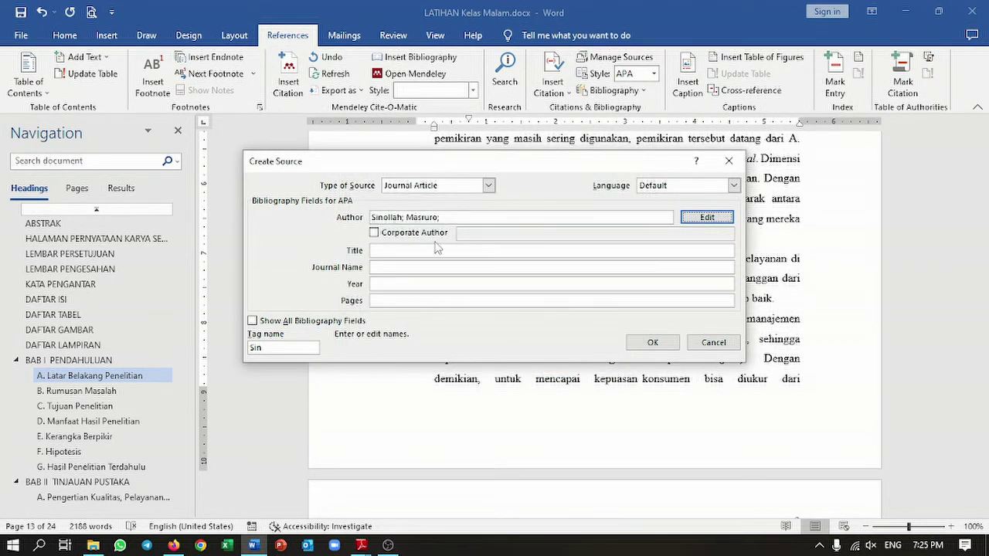
Step: Try to fill the source's title by copying the full article title from page 1 of Jurnal.pdf, and clear the field
left_click(407, 251)
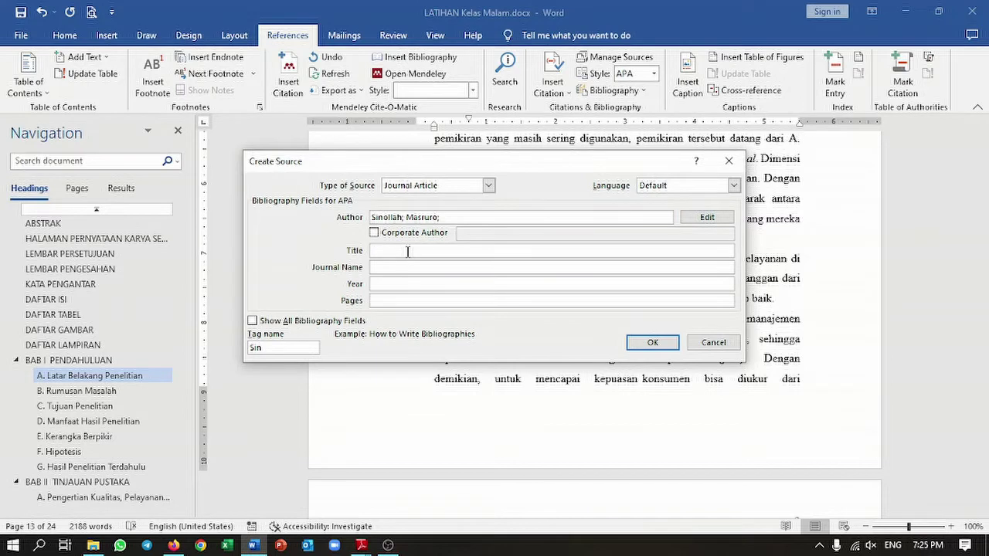
key("alt+Tab")
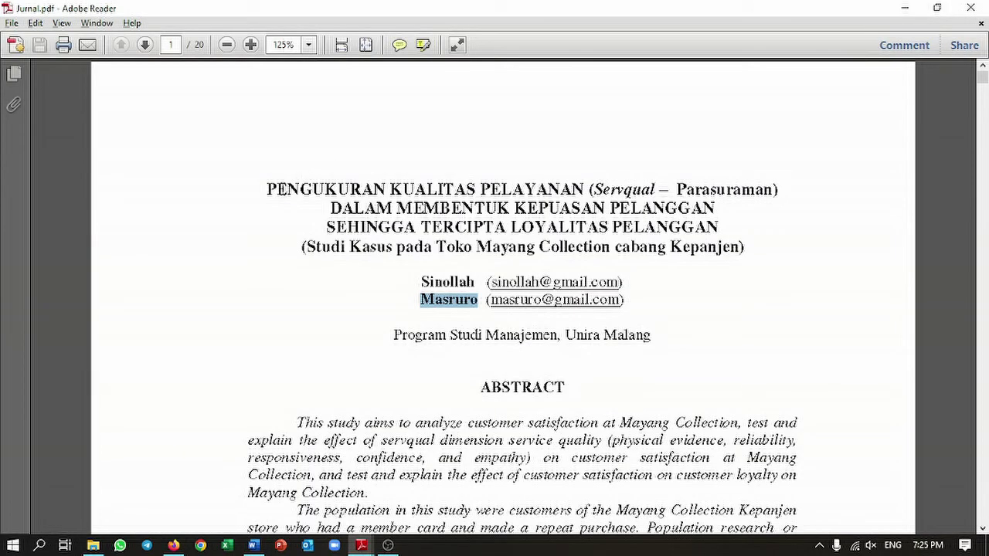
left_click_drag(271, 194, 717, 247)
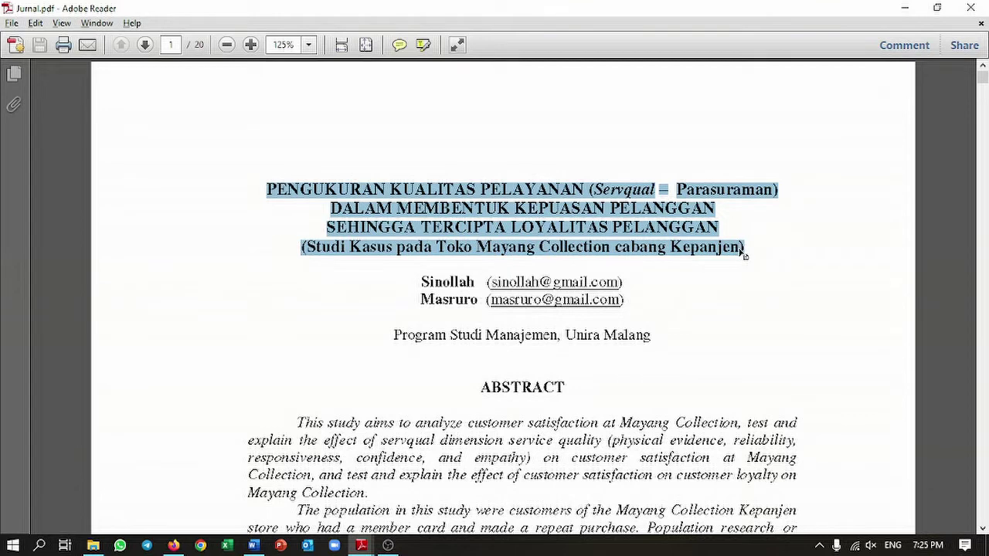
key("alt+Tab")
type("PENGUKURAN KUALITAS PELAYANAN (Servqual ± Parasuraman)")
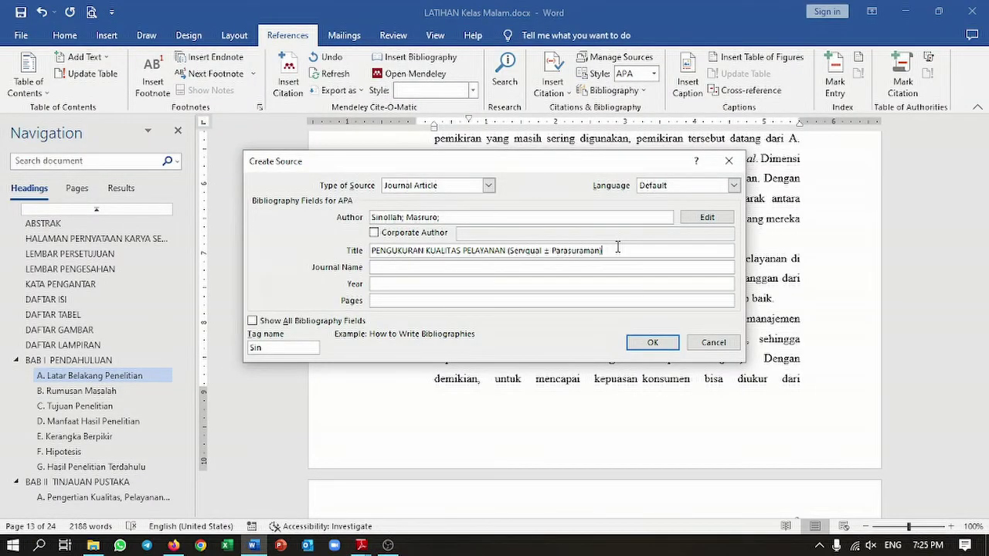
left_click_drag(618, 248, 354, 253)
key("BackSpace")
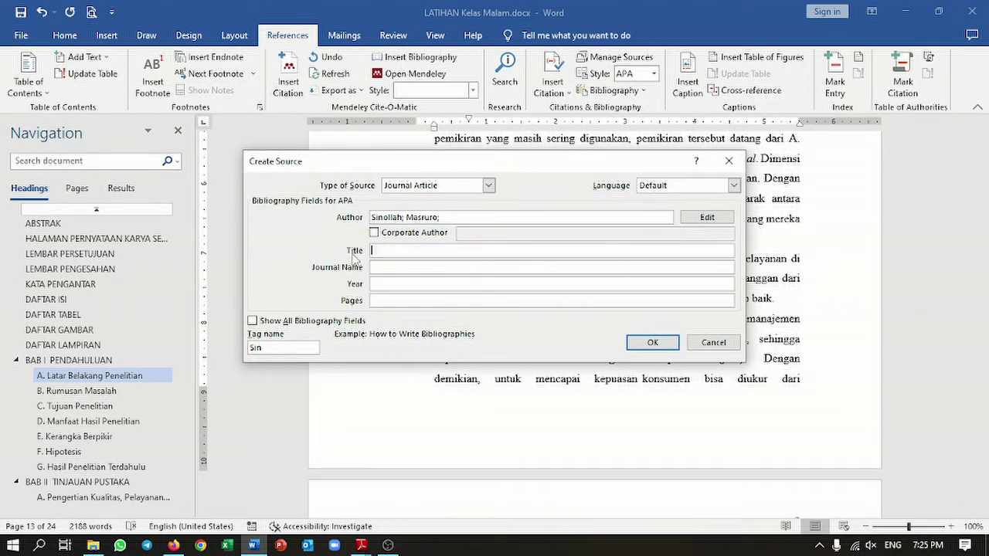
Step: Check the article title in Jurnal.pdf and enter "Pengukuran Kualitas Pelayanan (Servqual - Parasuraman)" as the source's title
key("alt+Tab")
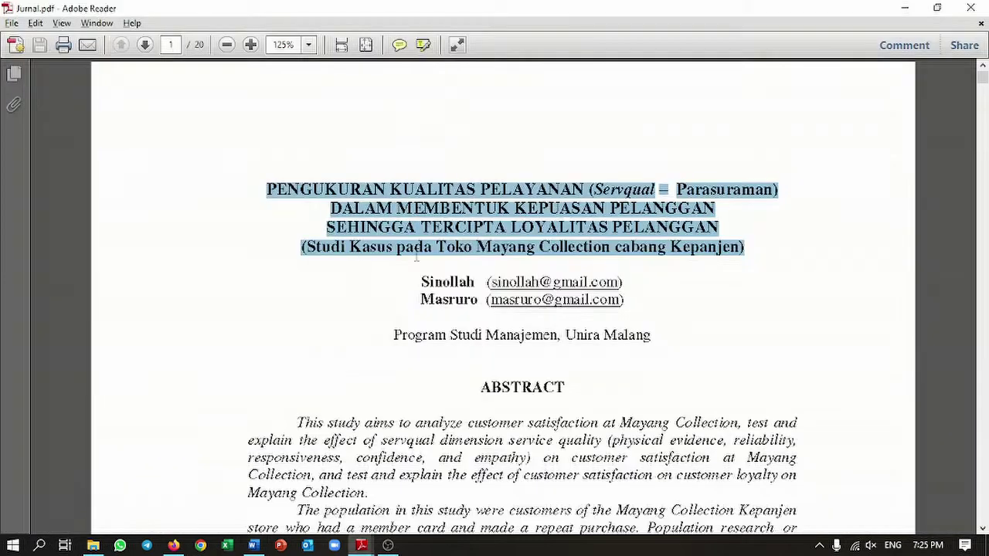
left_click(438, 204)
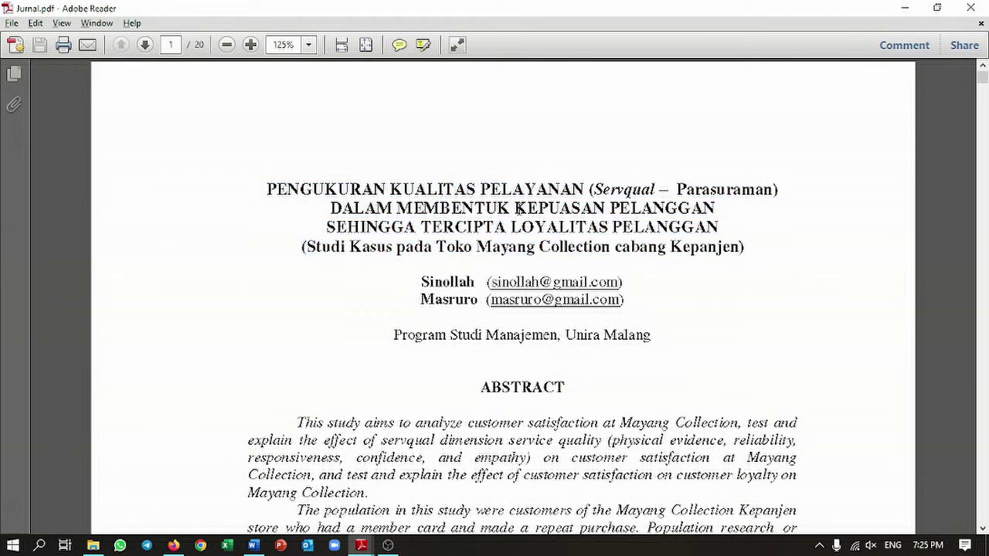
key("alt+Tab")
type("Pengukuran Kualitas Pelayanan")
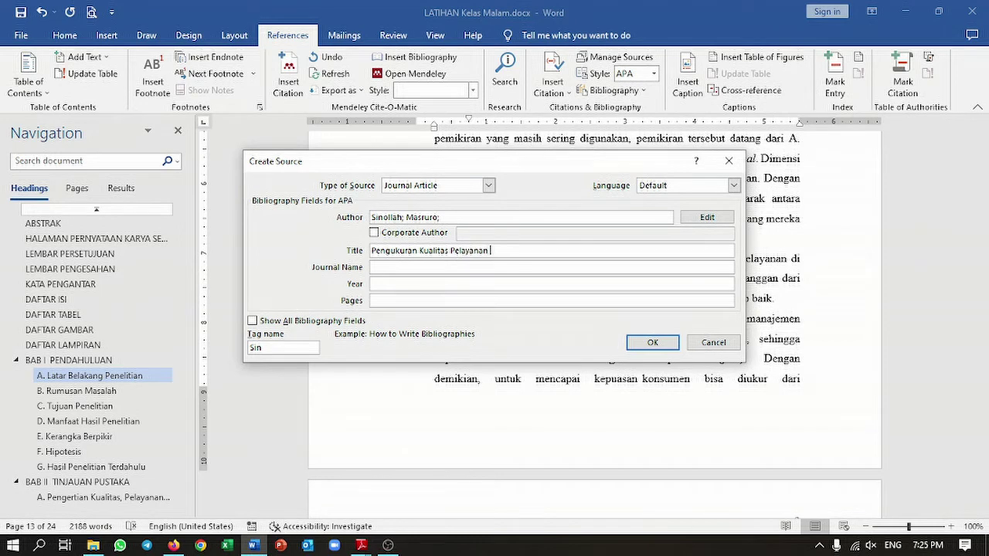
key("alt+Tab")
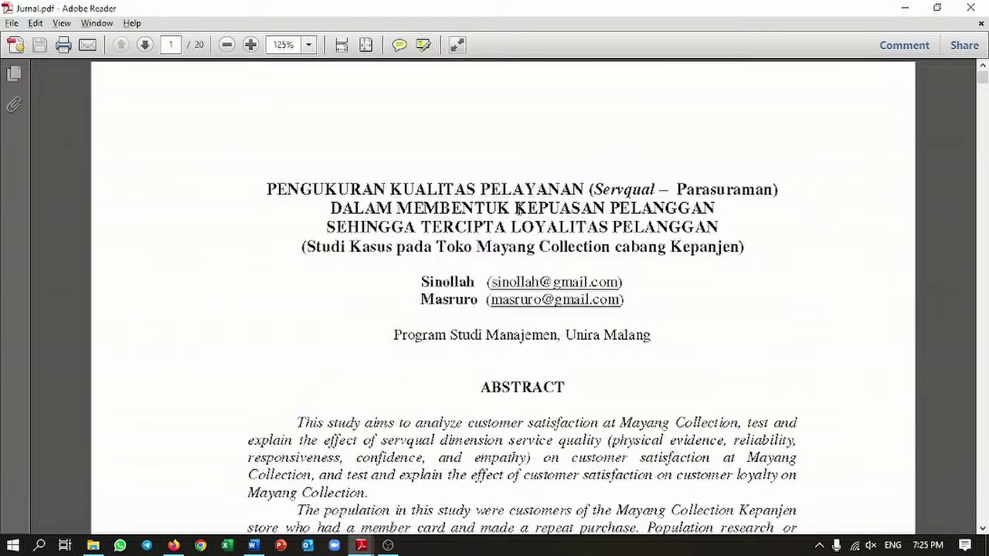
key("alt+Tab")
type("(")
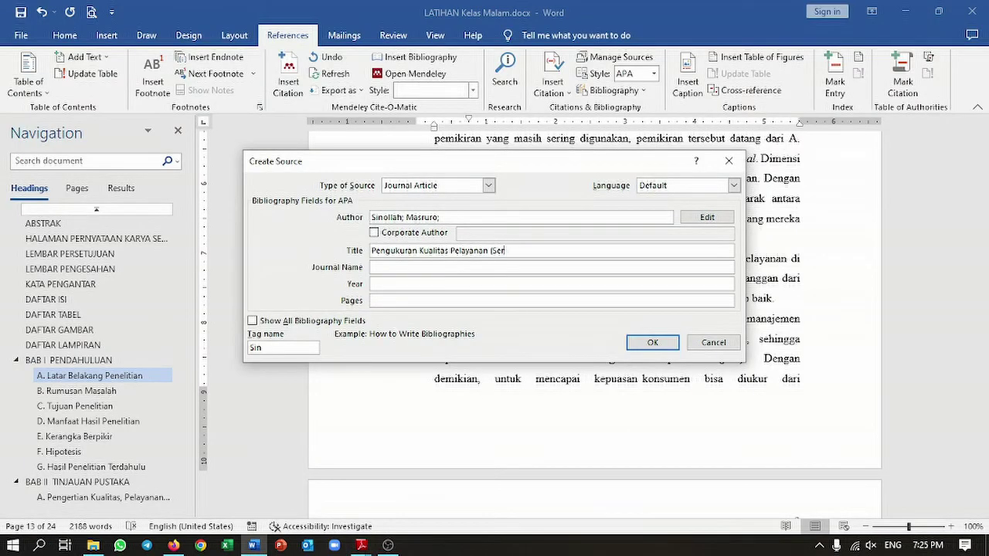
type("Servqual - Parasuraman")
Step: Check the article title in Jurnal.pdf and extend the source's title with "dalam Membentuk Kepuasan Pelanggan"
key("alt+Tab")
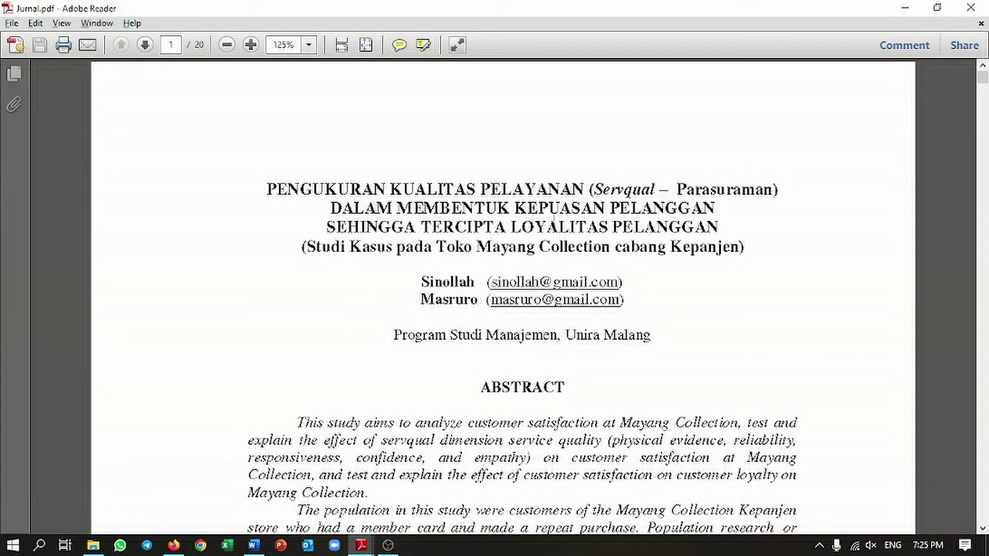
key("alt+Tab")
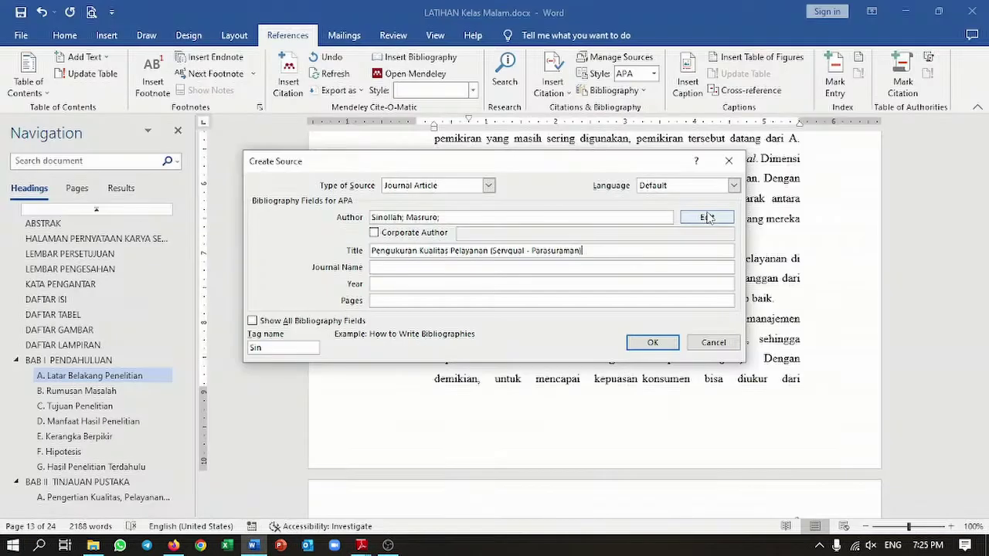
type("an) dalam Membentuk Kepuasan Pelanggan")
Step: Check the title's third line in Jurnal.pdf and append "Sehingga Tercipta Loyalitas Pelanggan" to the source's title
key("alt+Tab")
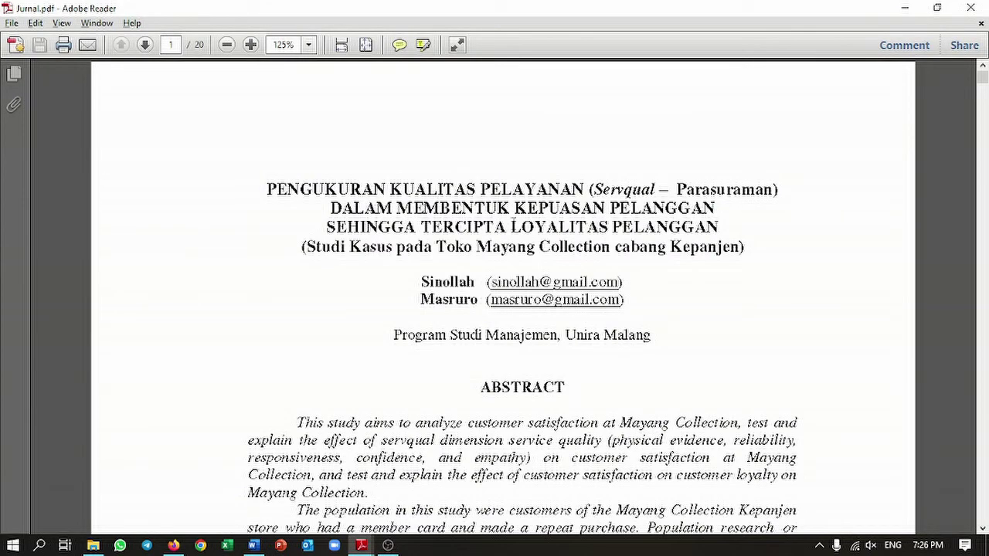
key("alt+Tab")
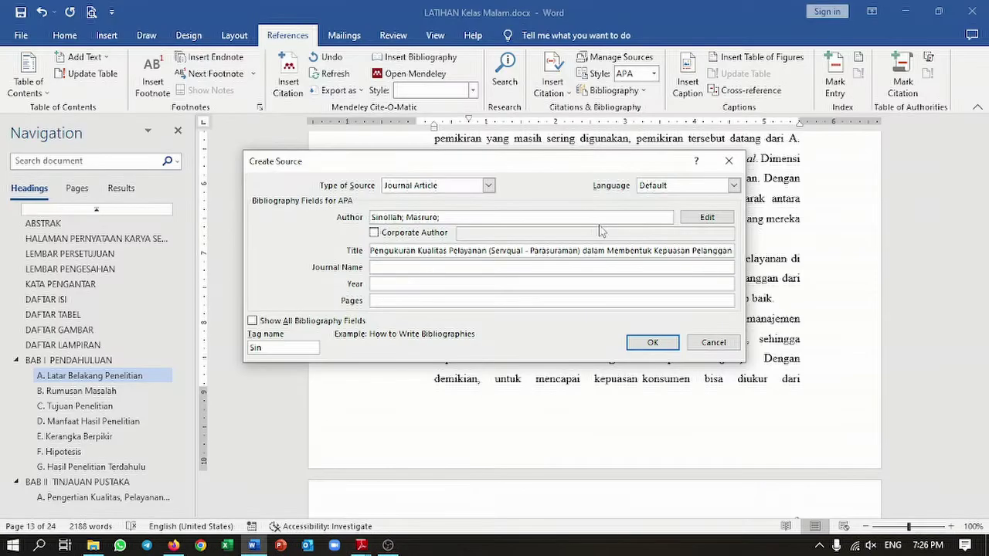
type("Se")
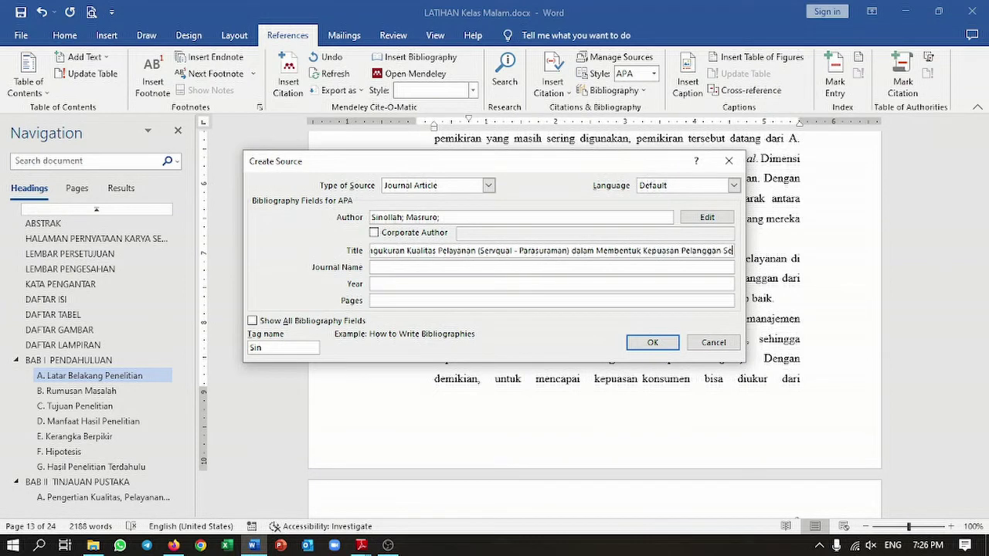
type("hingga")
type(" Ters")
type("i")
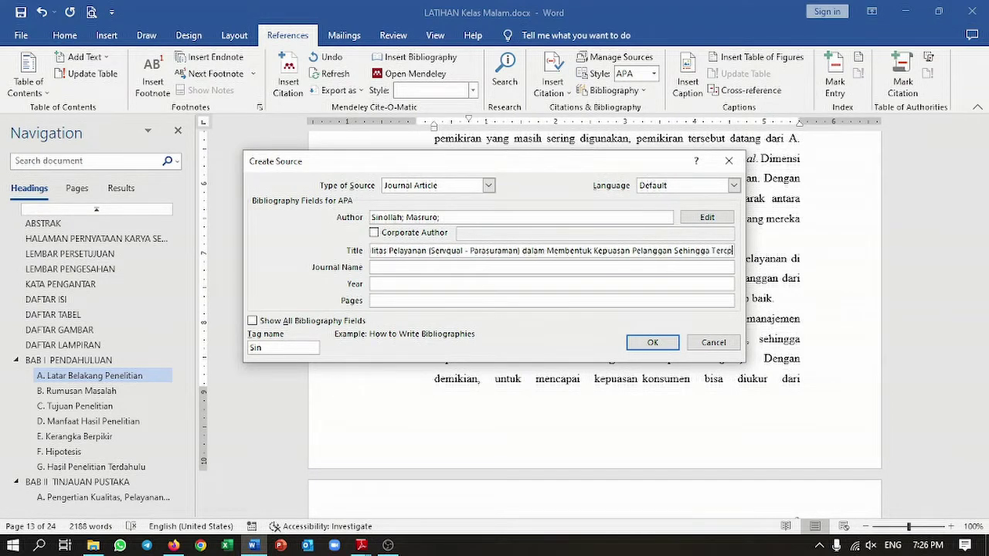
type("pta ")
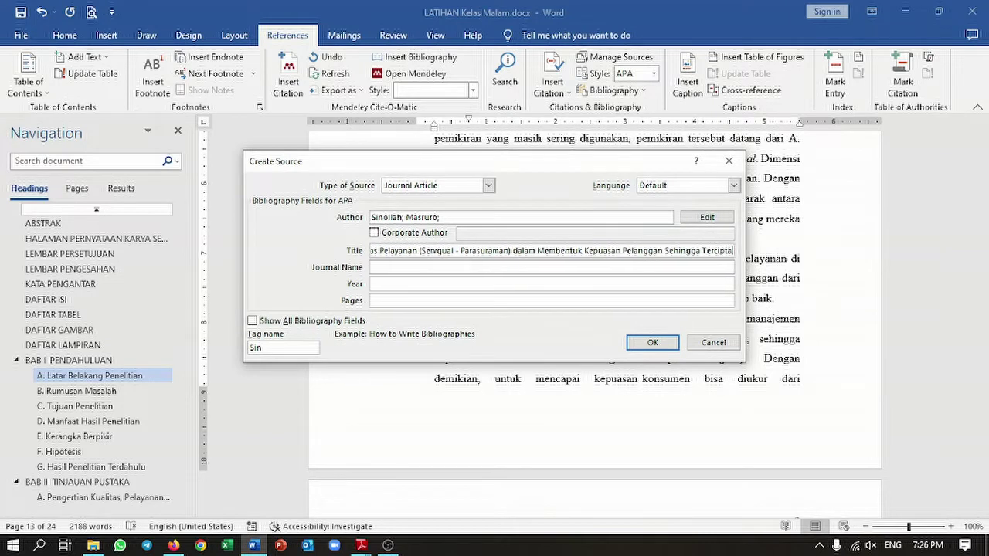
type("Loyali")
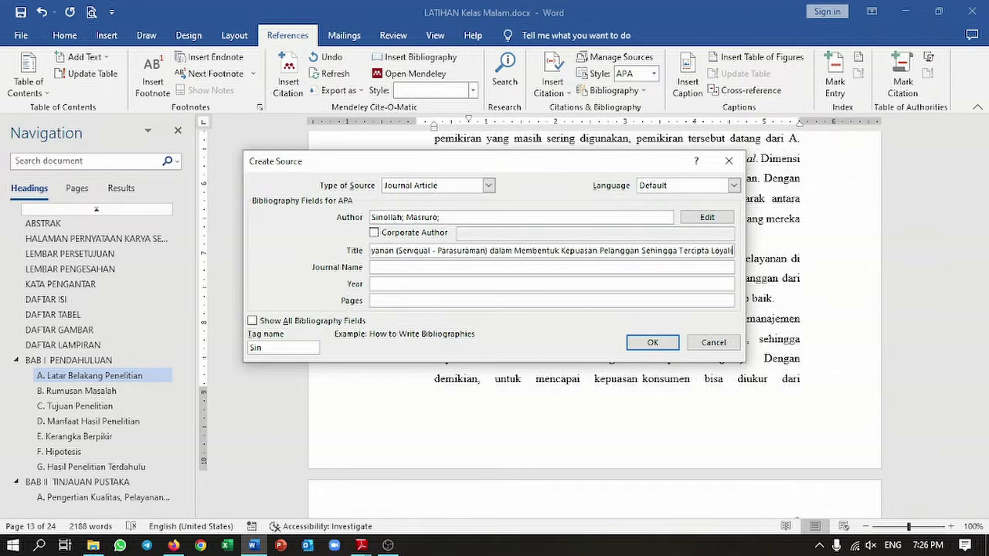
type("tas Pelan")
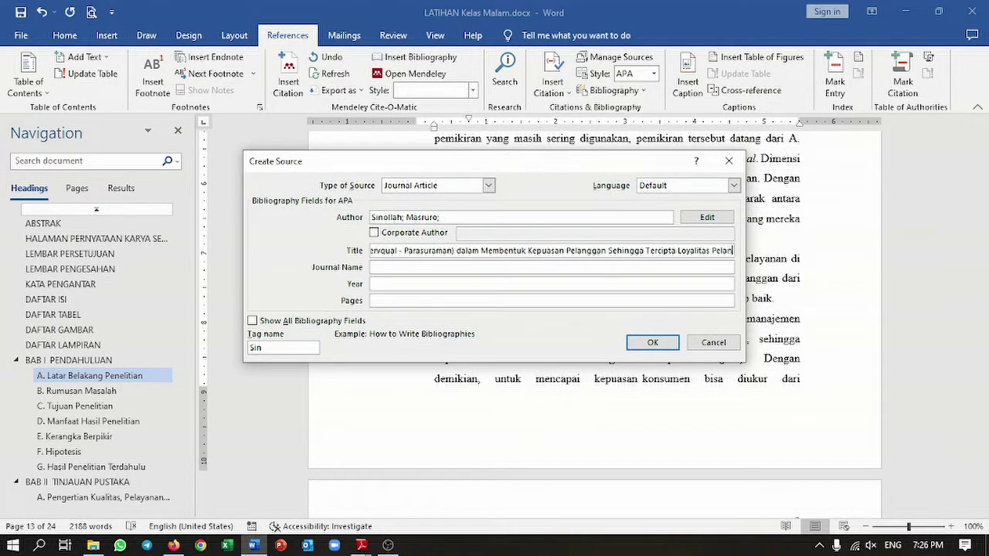
type("ggan")
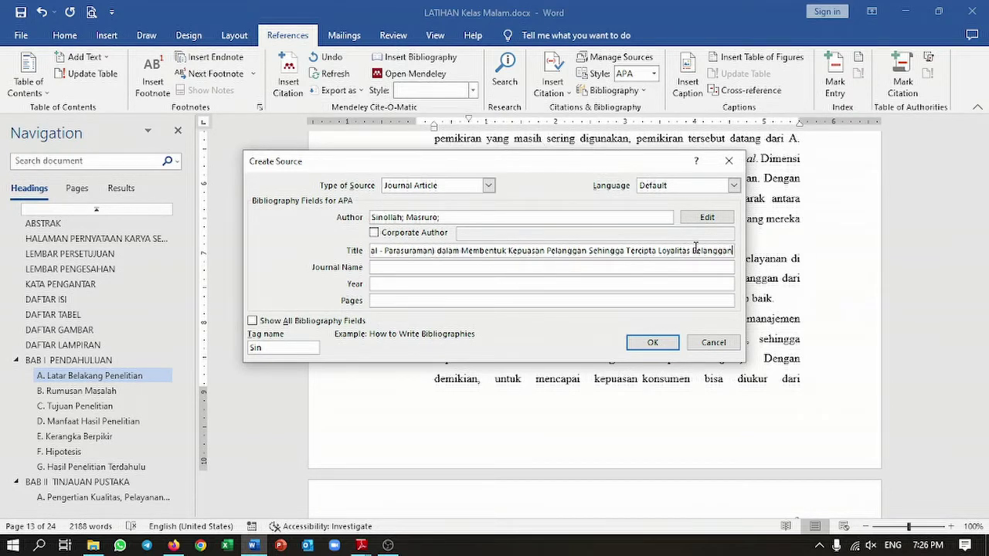
Step: Complete the source's title with "(Studi Kasus pada Toko Mayang Collection Cabang Kepanjen)", checking the wording against Jurnal.pdf
type(" (Stud")
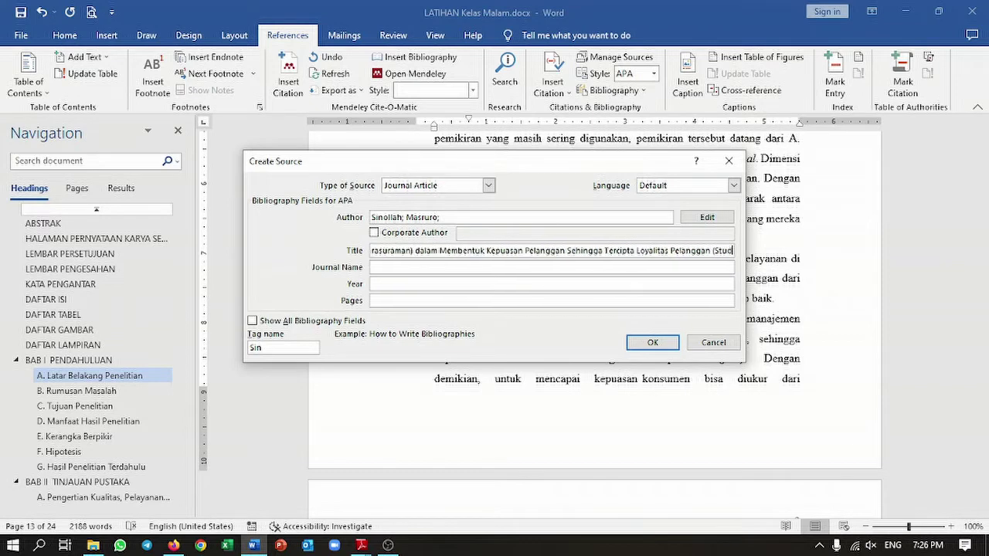
type("i Kasus")
key("alt+Tab")
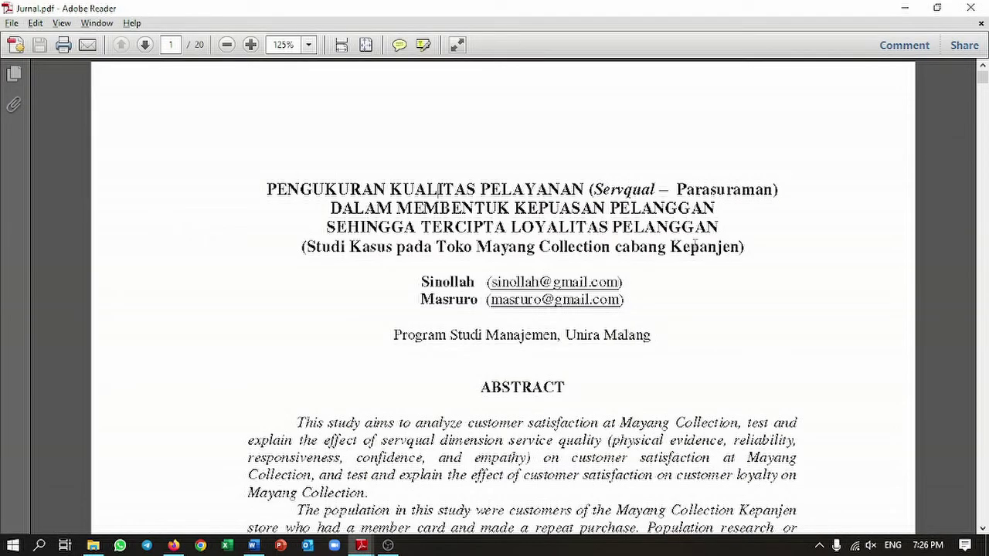
key("alt+Tab")
type("p")
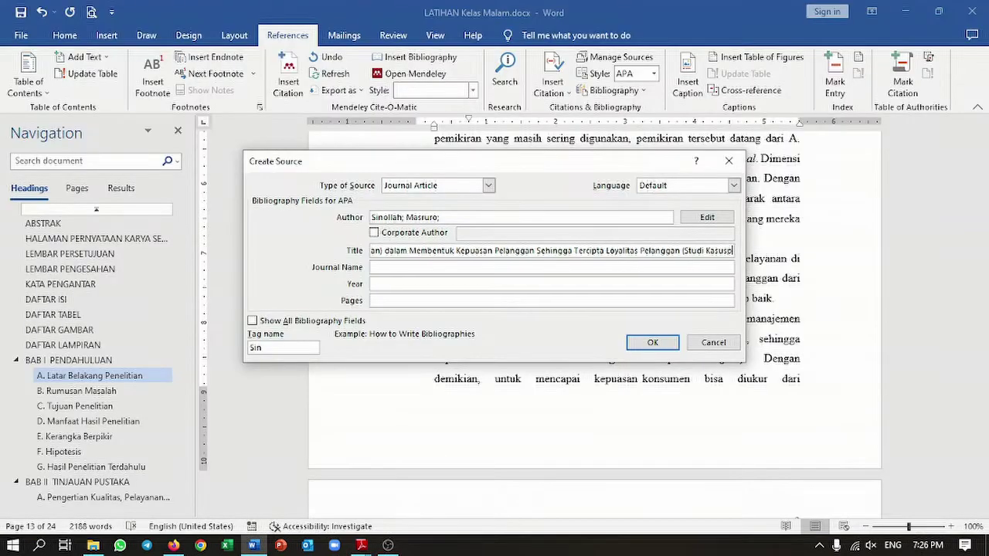
type(" pada T")
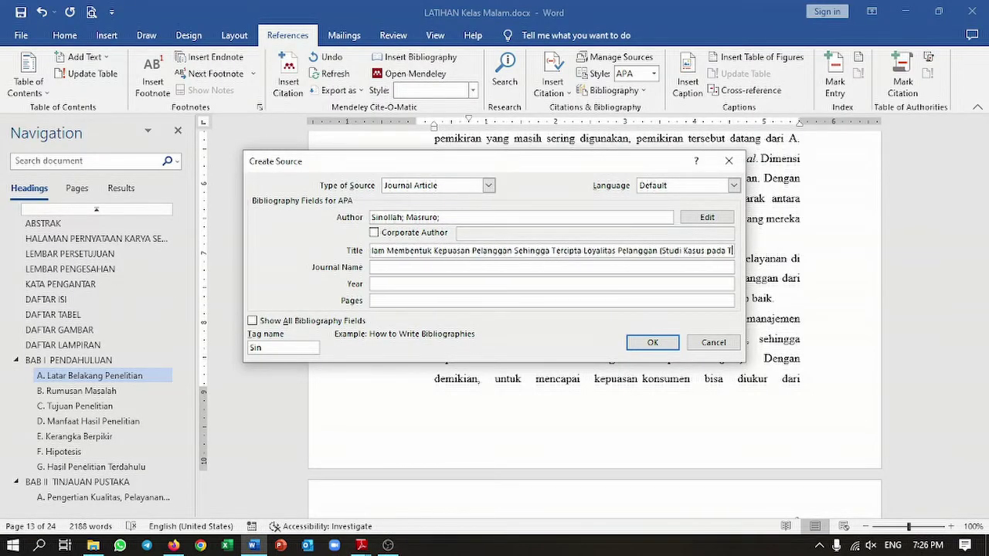
type("oko Ma")
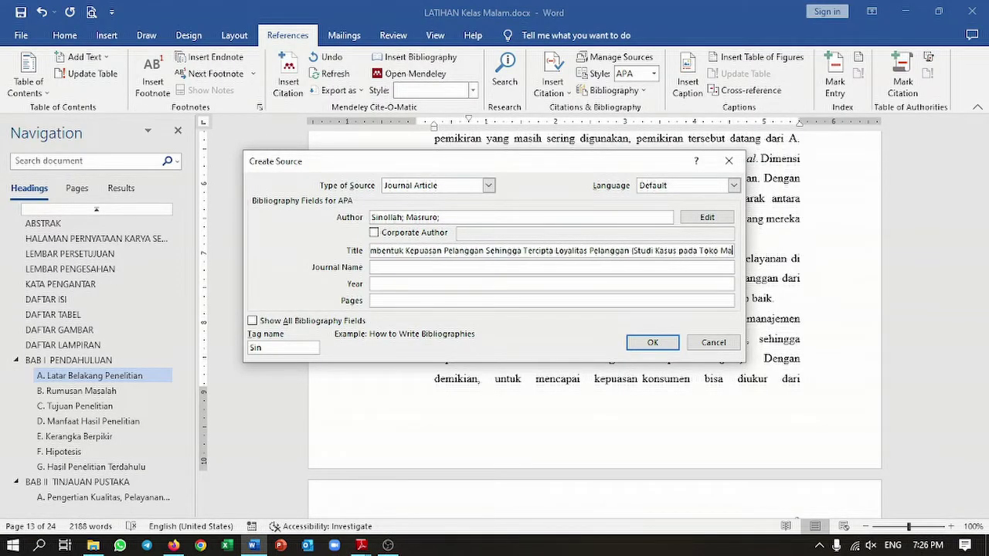
type("yang Colle")
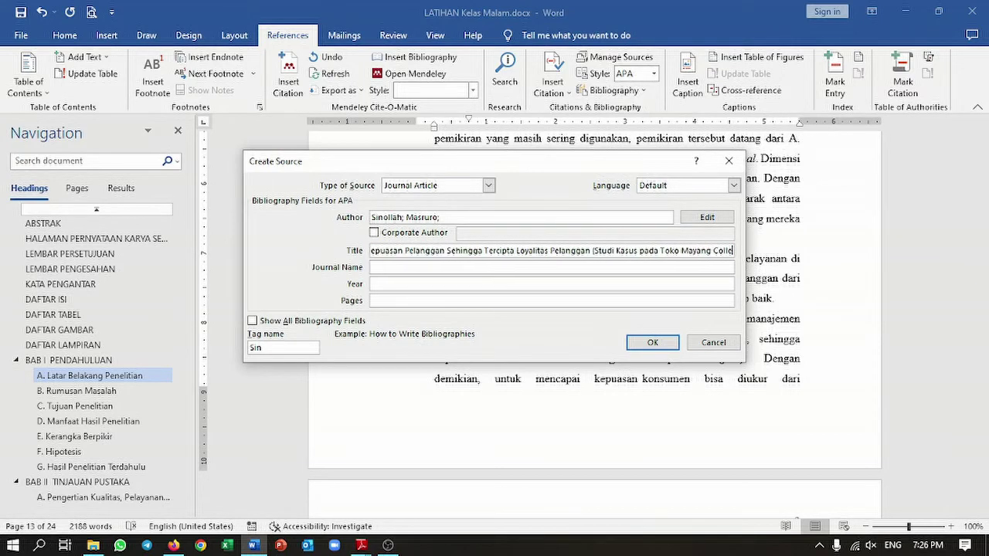
type("ction")
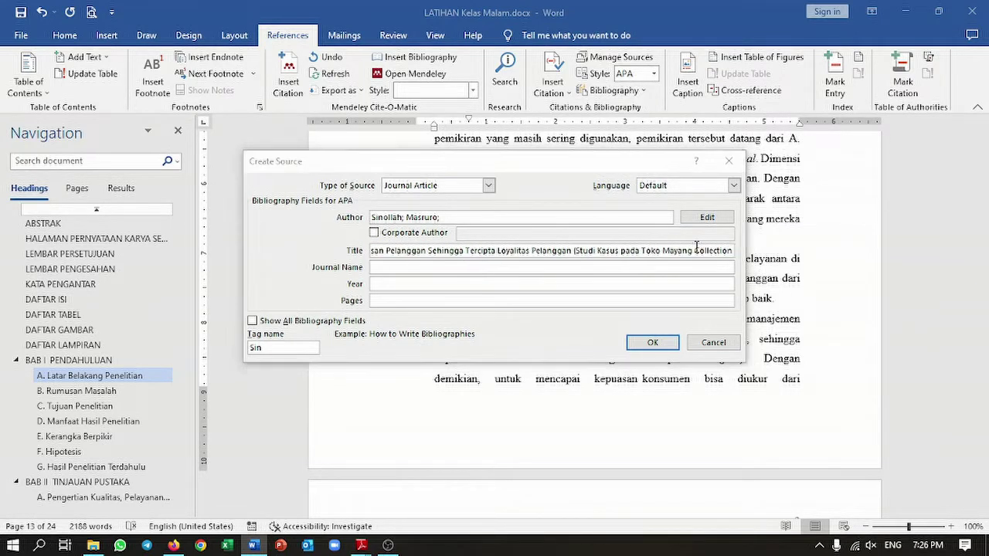
key("alt+Tab")
key("alt+Tab")
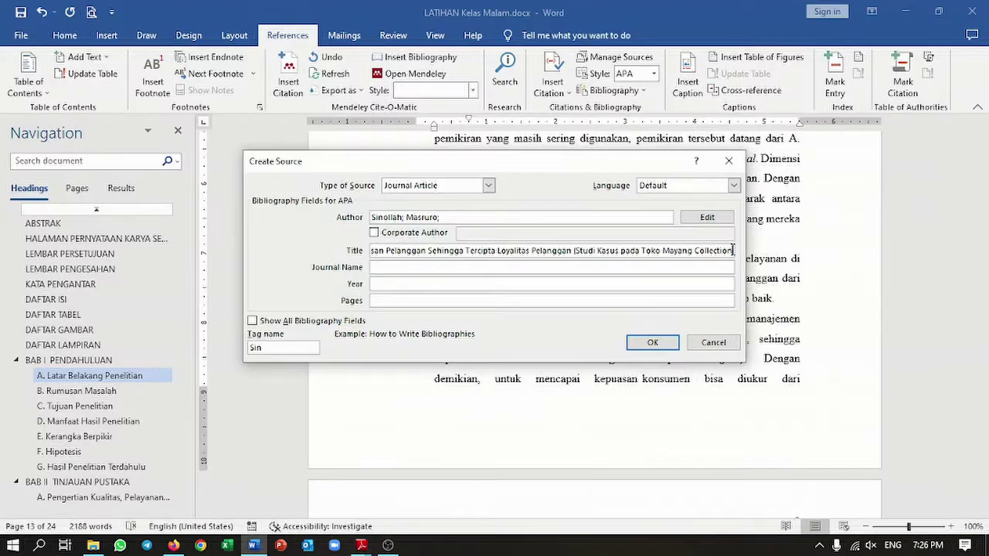
key("alt+Tab")
key("alt+Tab")
type("Cabang Kepanjen")
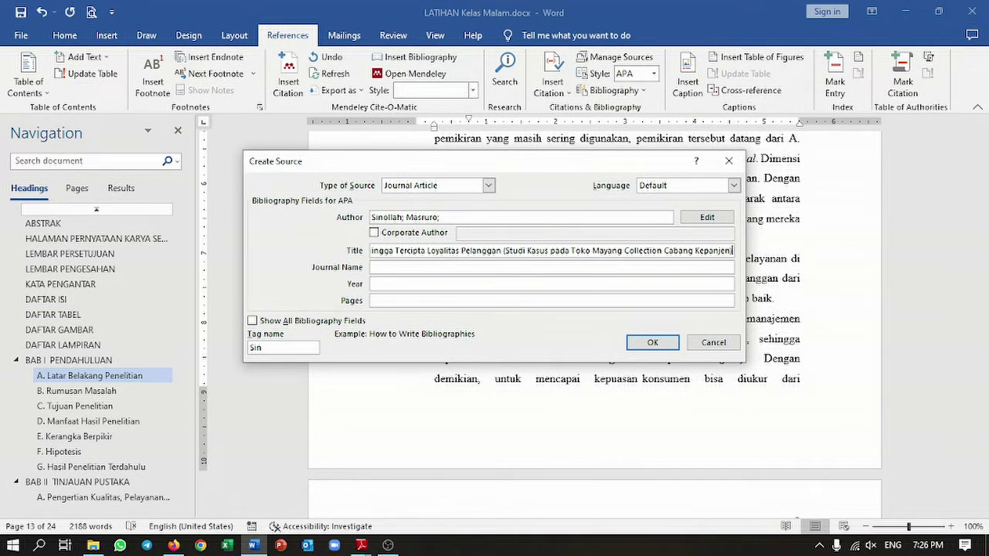
Step: Copy "Jurnal Dialektika" from the page 2 header of Jurnal.pdf and paste it as the source's journal name
left_click(466, 268)
key("alt+Tab")
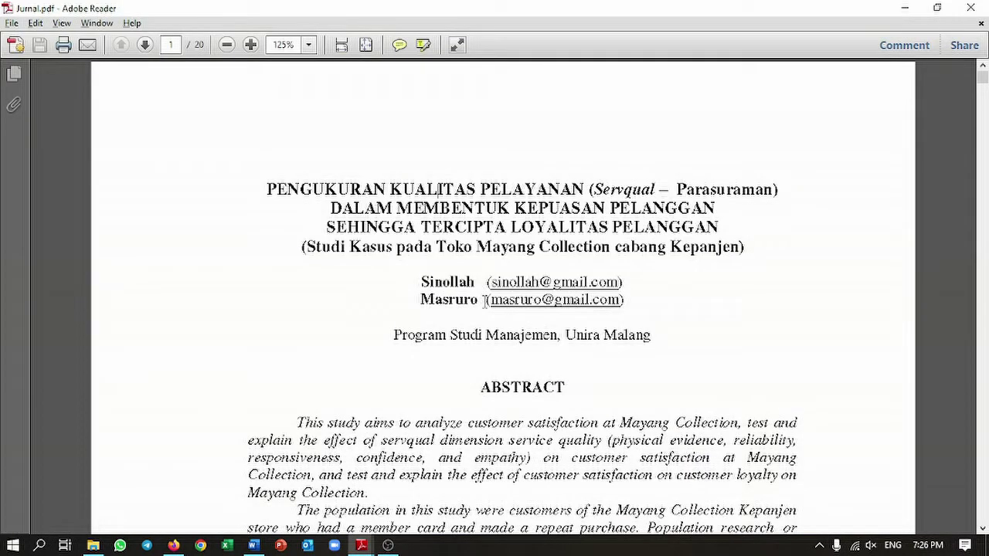
scroll(485, 301, "down", 10)
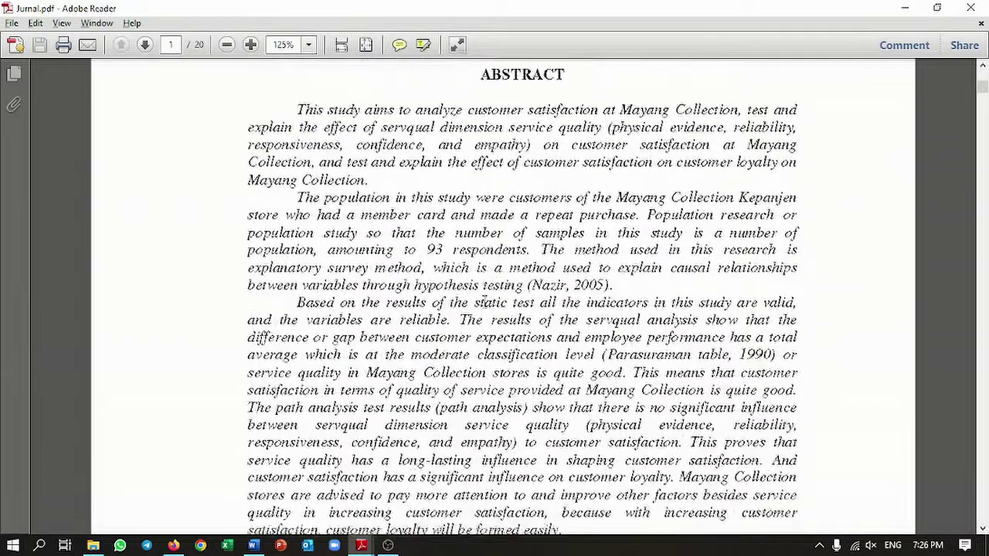
scroll(484, 293, "down", 12)
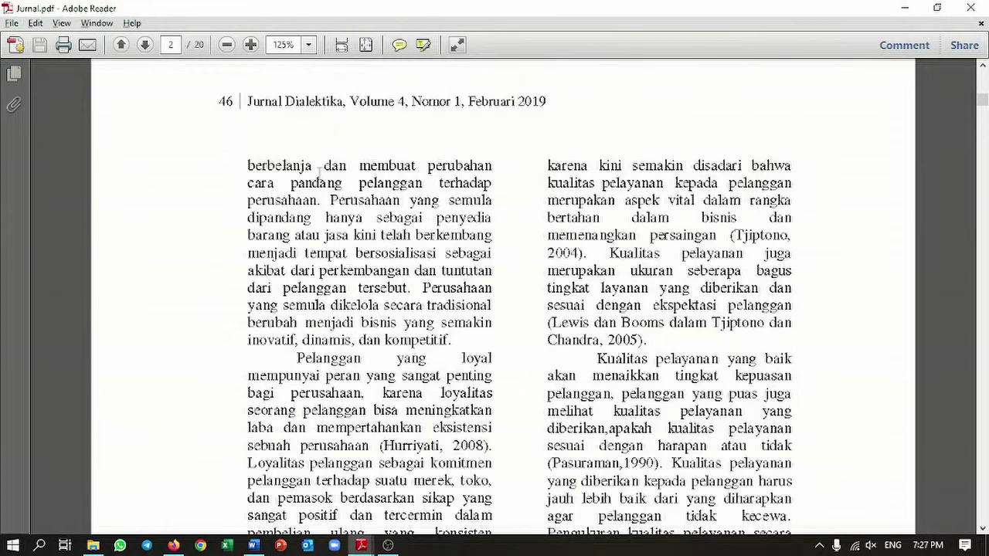
left_click_drag(247, 107, 317, 105)
key("ctrl+c")
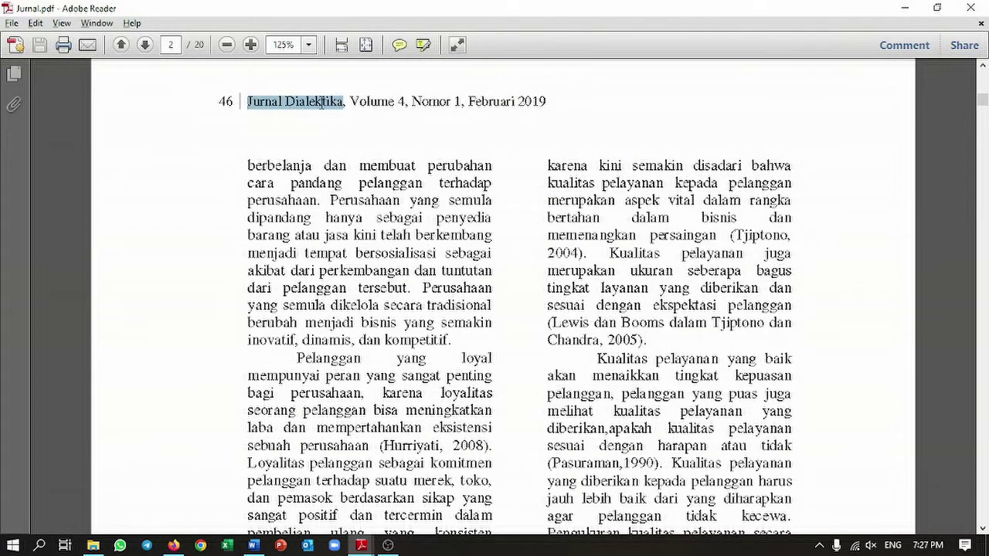
key("alt+Tab")
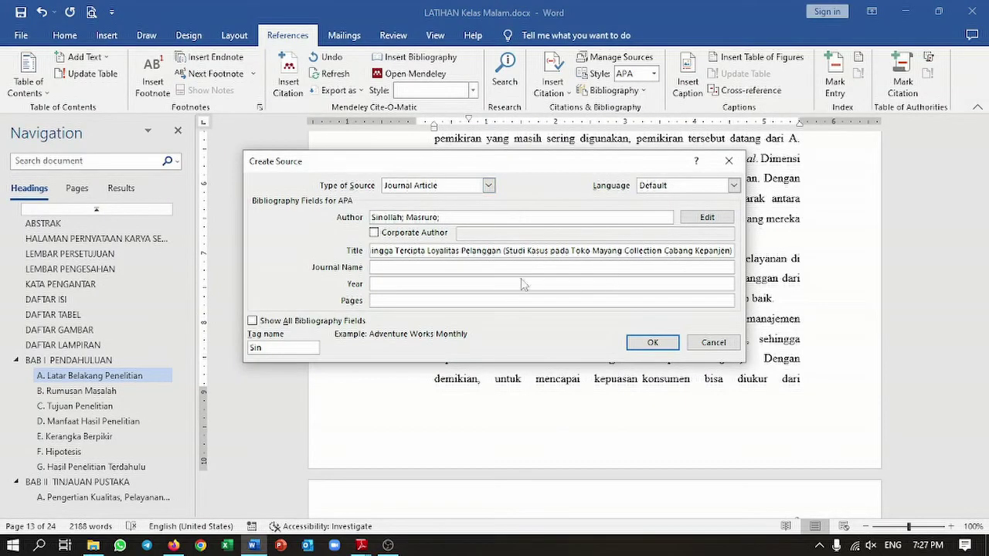
key("ctrl+v")
Step: Copy the year 2019 from the page 2 header of Jurnal.pdf and paste it as the source's year
left_click(444, 284)
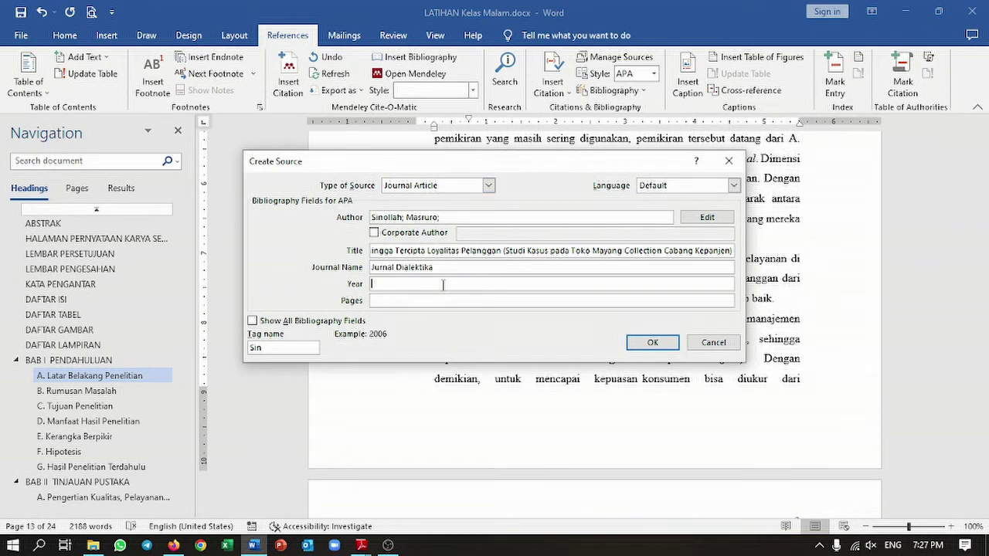
key("alt+Tab")
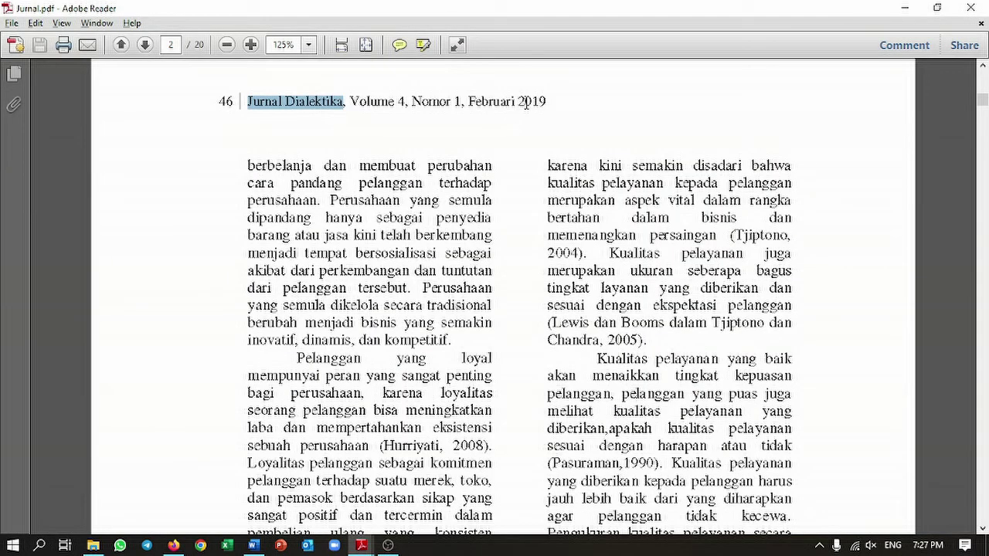
left_click_drag(520, 101, 549, 102)
key("ctrl+c")
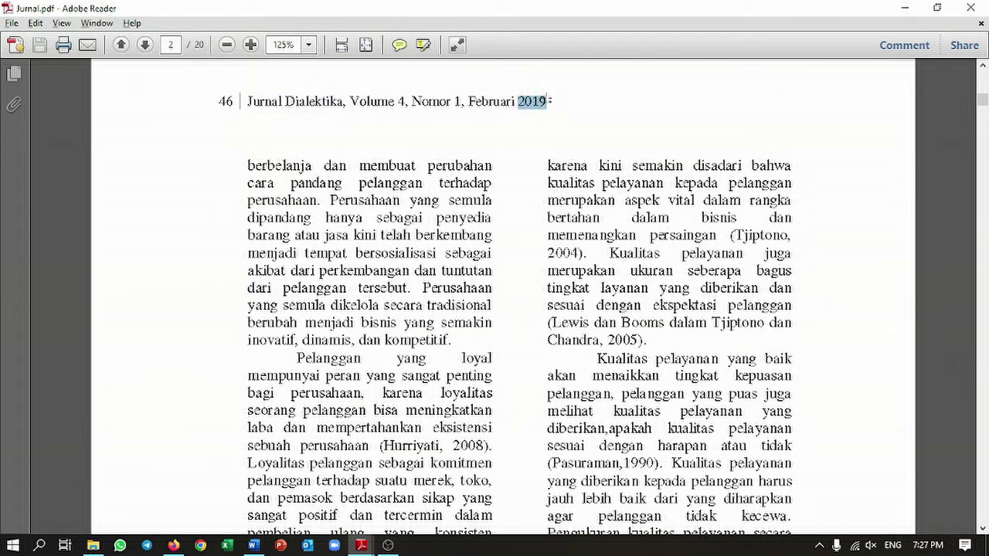
key("alt+Tab")
key("ctrl+v")
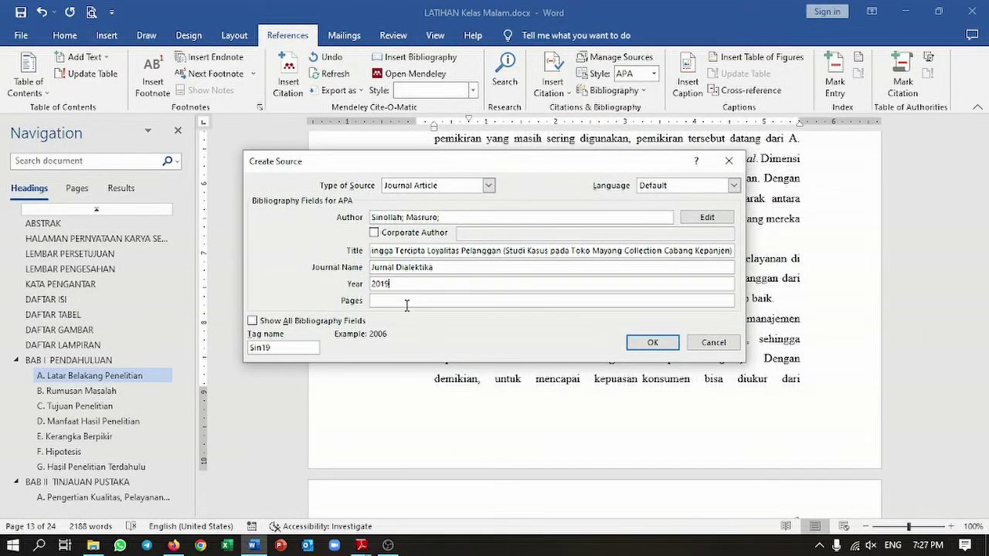
Step: Look up the article's first and last page numbers on pages 1 and 20 of Jurnal.pdf
key("alt+Tab")
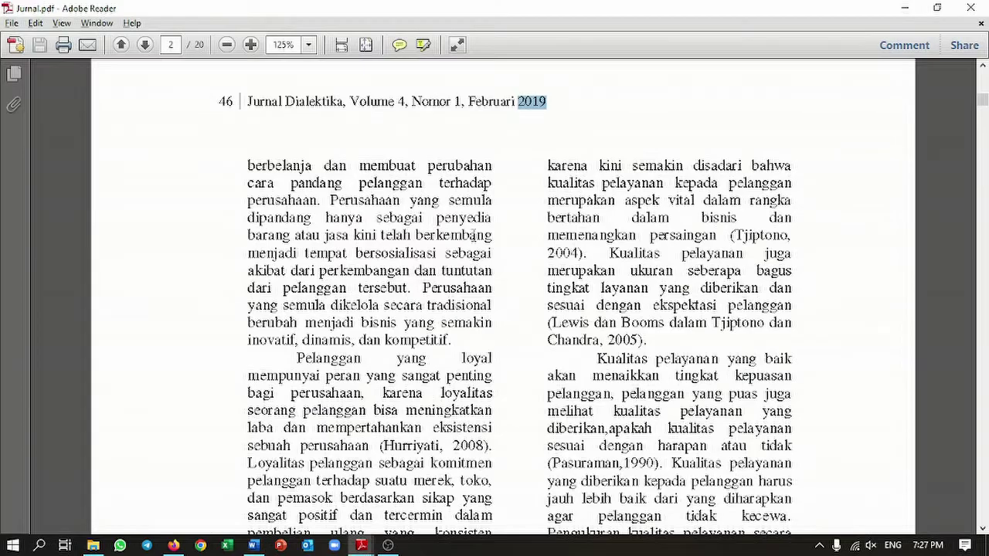
left_click_drag(982, 98, 981, 76)
scroll(859, 219, "down", 3)
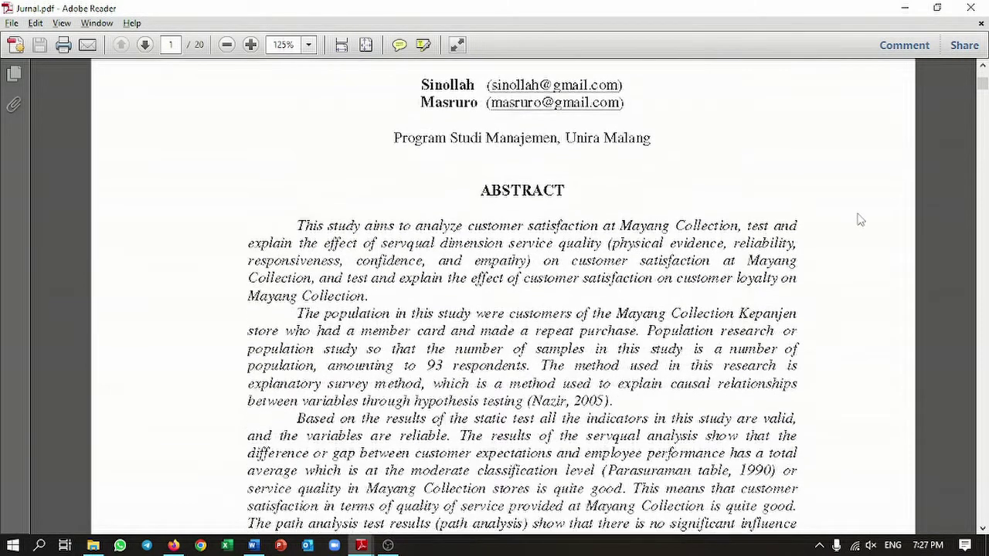
scroll(858, 219, "down", 4, "ctrl")
scroll(820, 249, "up", 3, "ctrl")
scroll(818, 252, "down", 6)
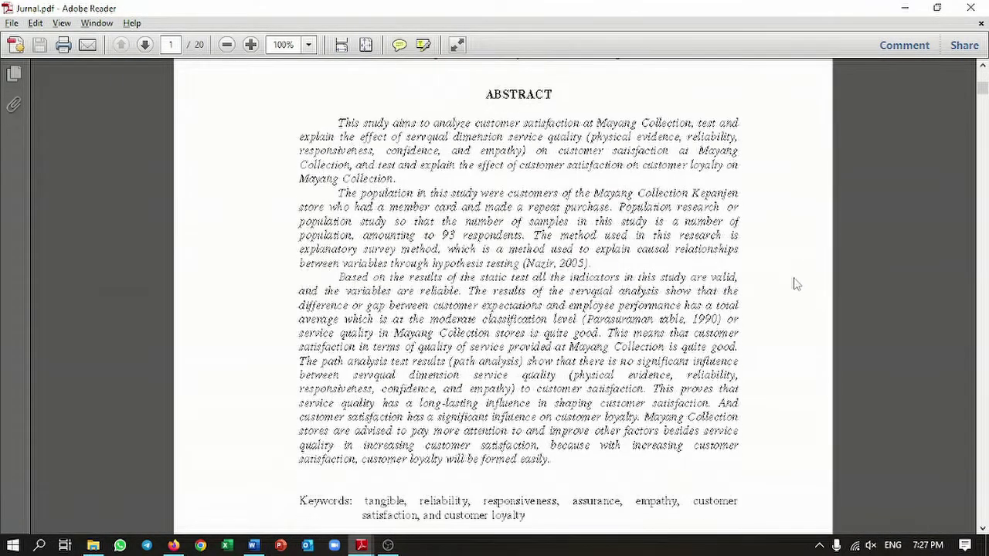
scroll(569, 426, "down", 15)
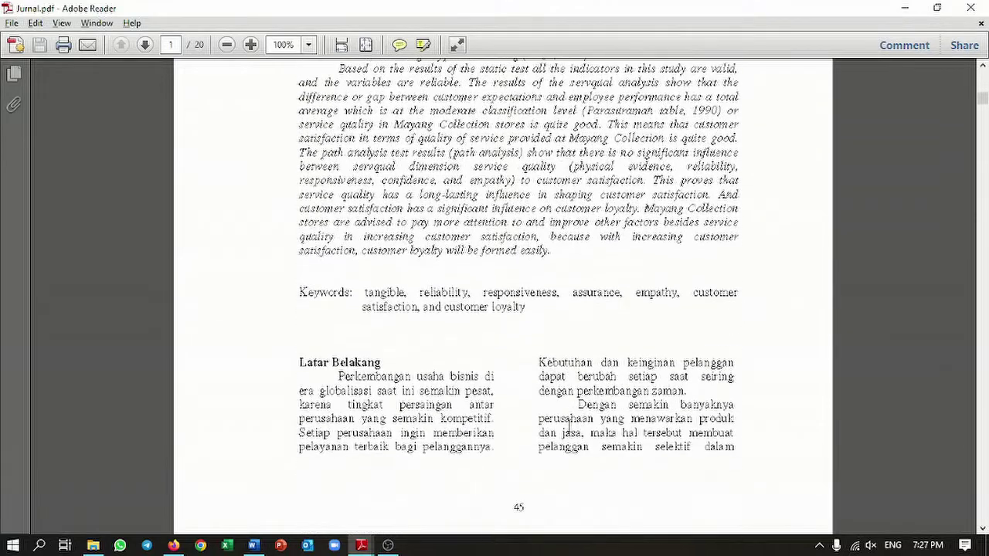
scroll(518, 279, "up", 13)
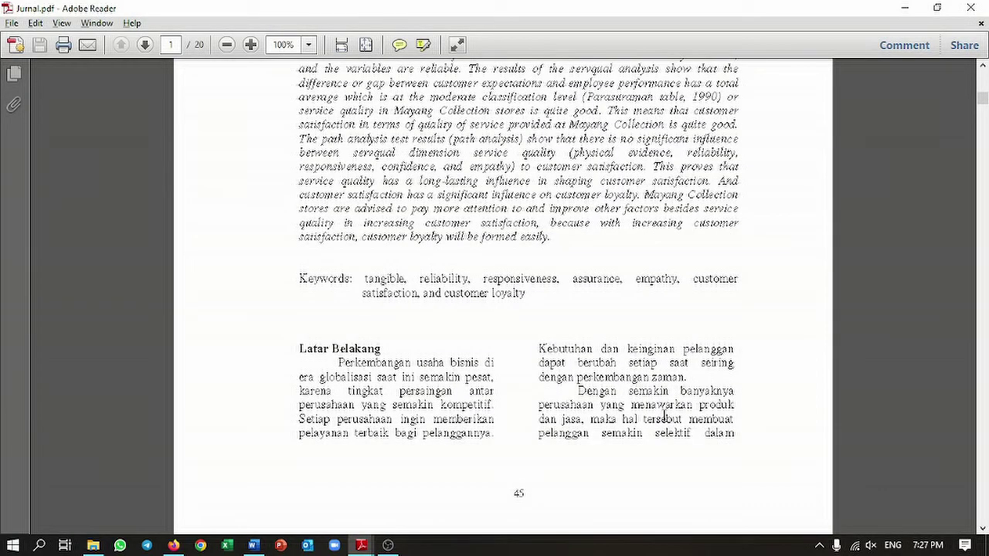
key("ctrl+a")
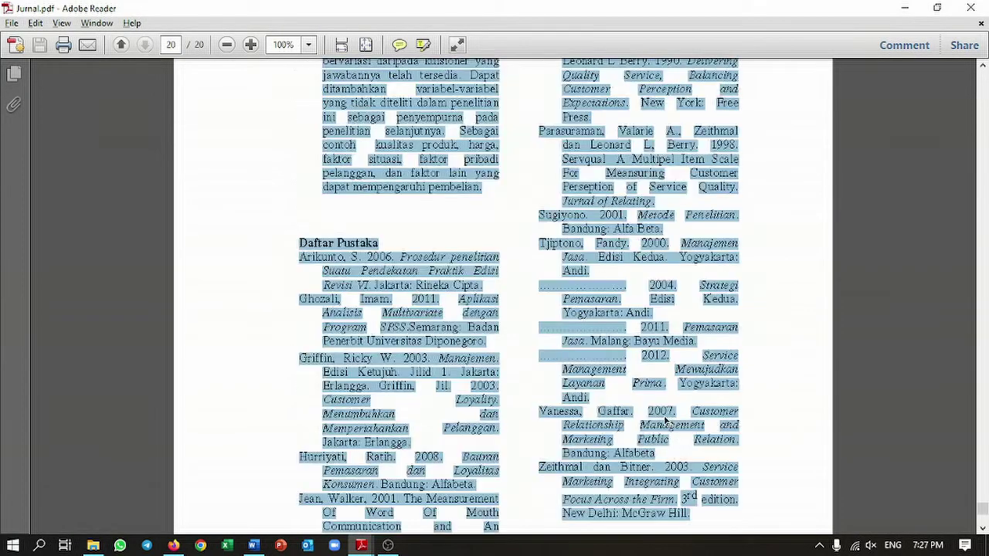
left_click(665, 421)
scroll(665, 421, "down", 4)
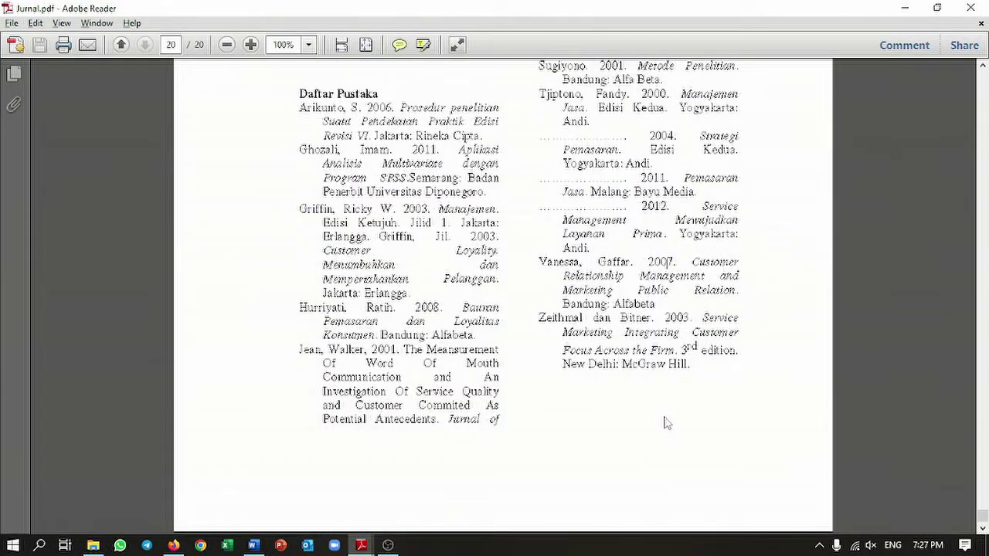
scroll(668, 422, "up", 12)
scroll(664, 415, "up", 10)
scroll(664, 416, "down", 10)
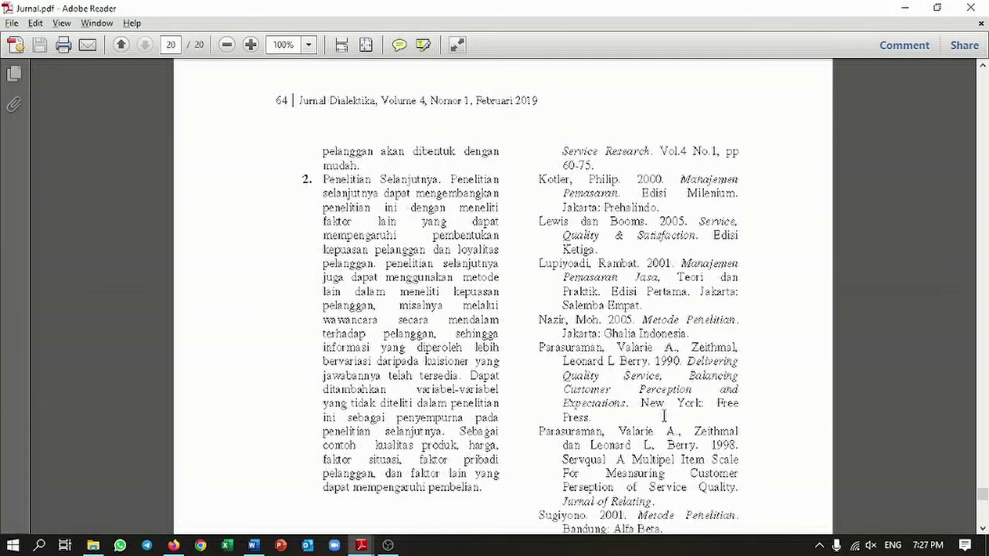
Step: Set the source's pages to 45-64 in Word and save it, inserting the citation after the Mayang Collection paragraph
key("alt+Tab")
type("4")
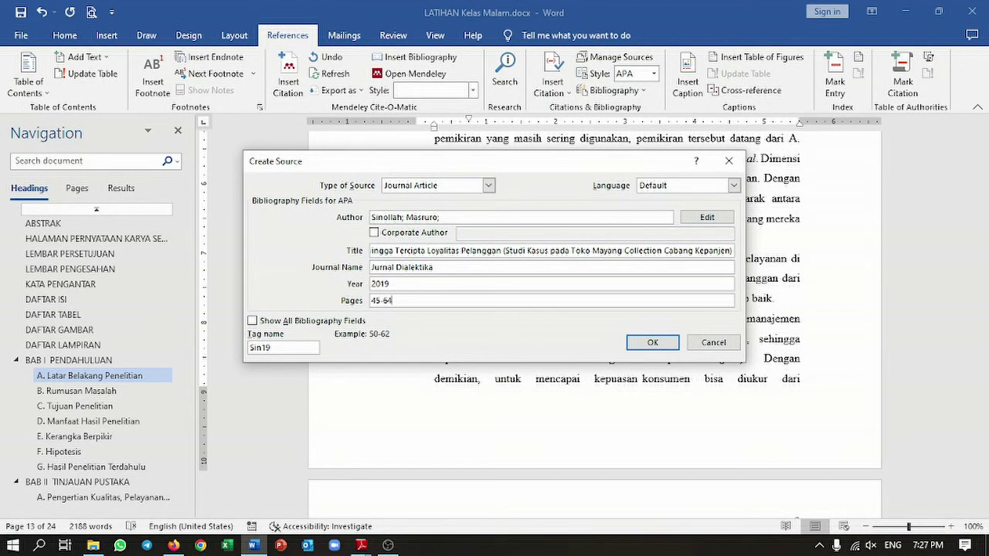
left_click(666, 340)
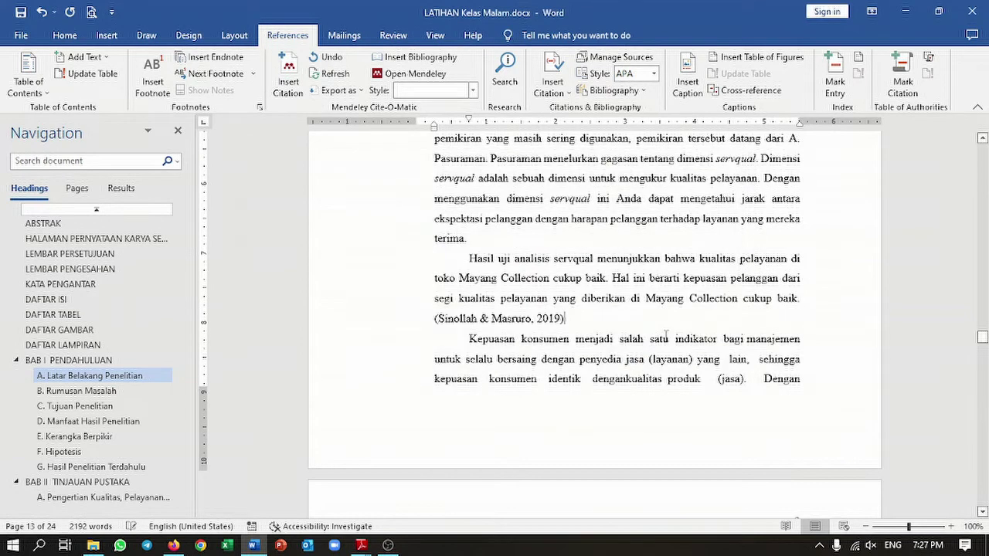
left_click(540, 319)
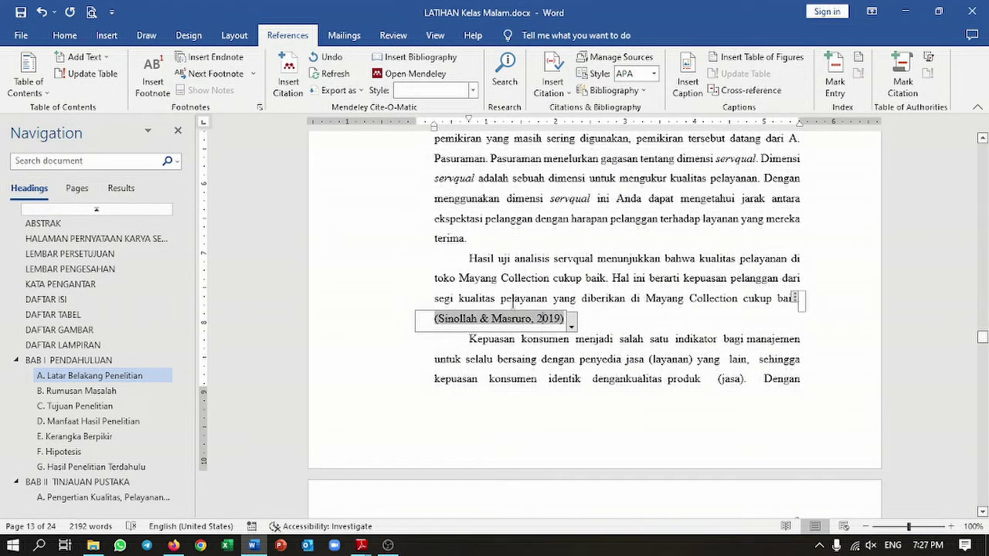
left_click(622, 323)
Step: Add an empty paragraph after "yang konsumen butuhkan.", just before the Rumusan Masalah heading
scroll(586, 302, "down", 10)
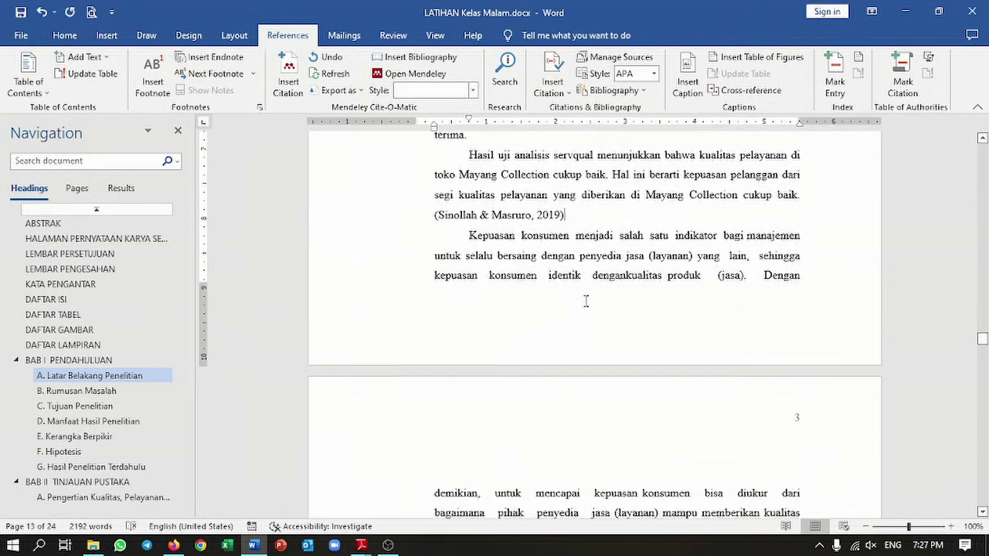
scroll(585, 302, "up", 6)
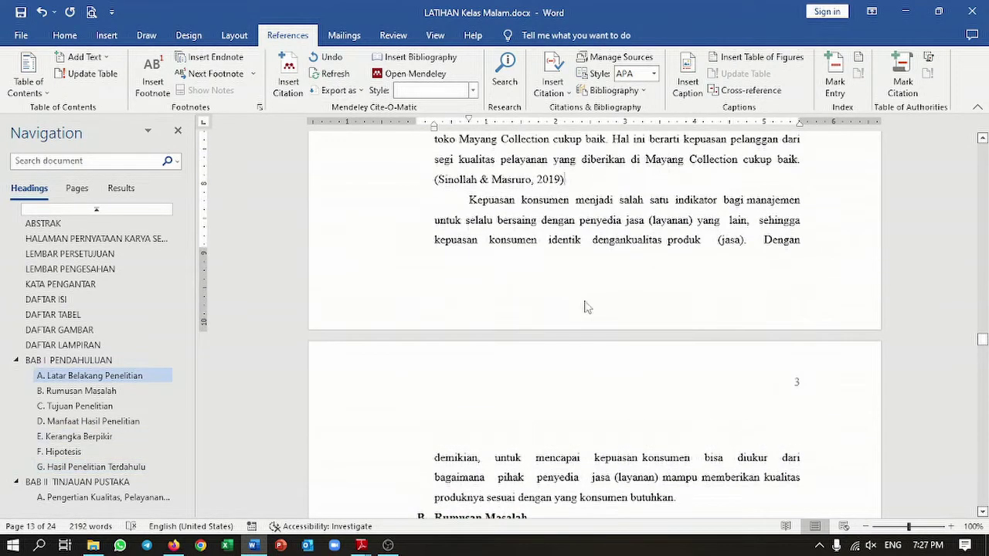
scroll(585, 307, "down", 2)
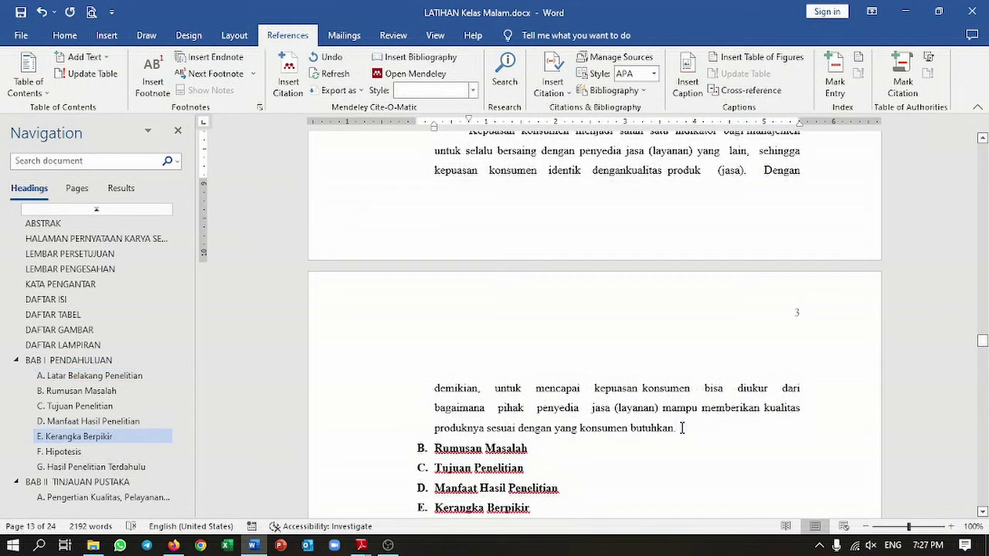
left_click(681, 428)
key("Return")
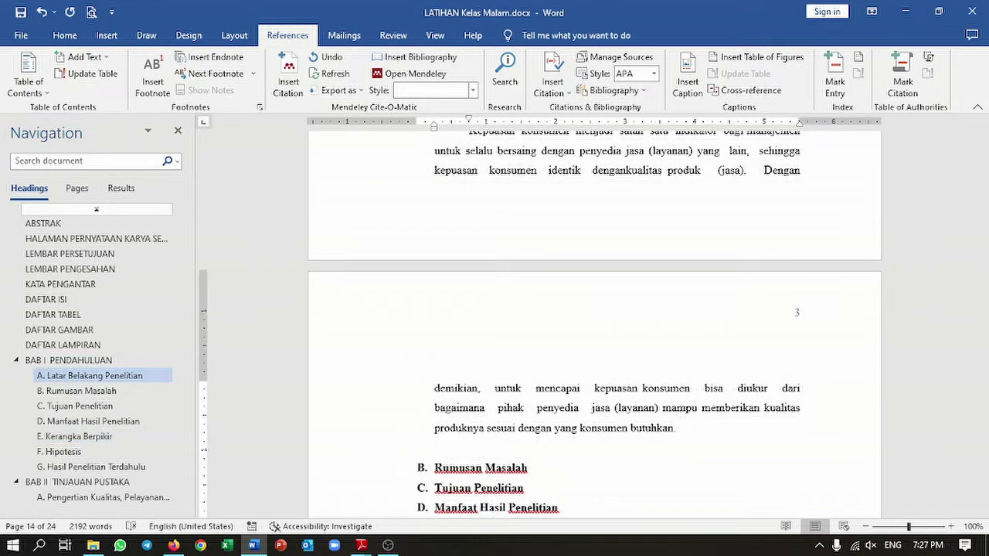
Step: Switch to Firefox and copy the paragraph beginning "Menurut data Kementerian Koperasi" from the UMKM Bangkit article
key("alt+Tab")
key("alt+Tab")
left_click(173, 545)
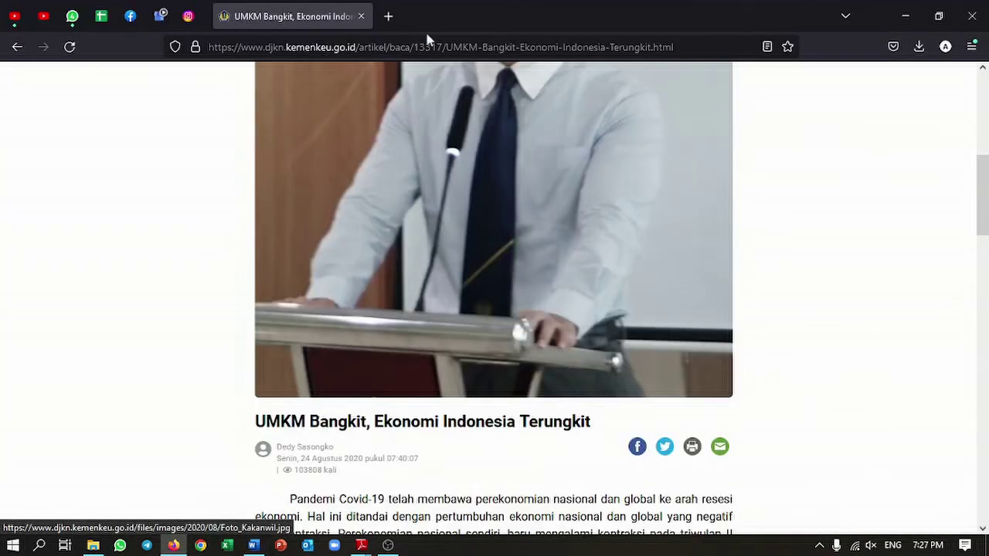
scroll(447, 220, "up", 3)
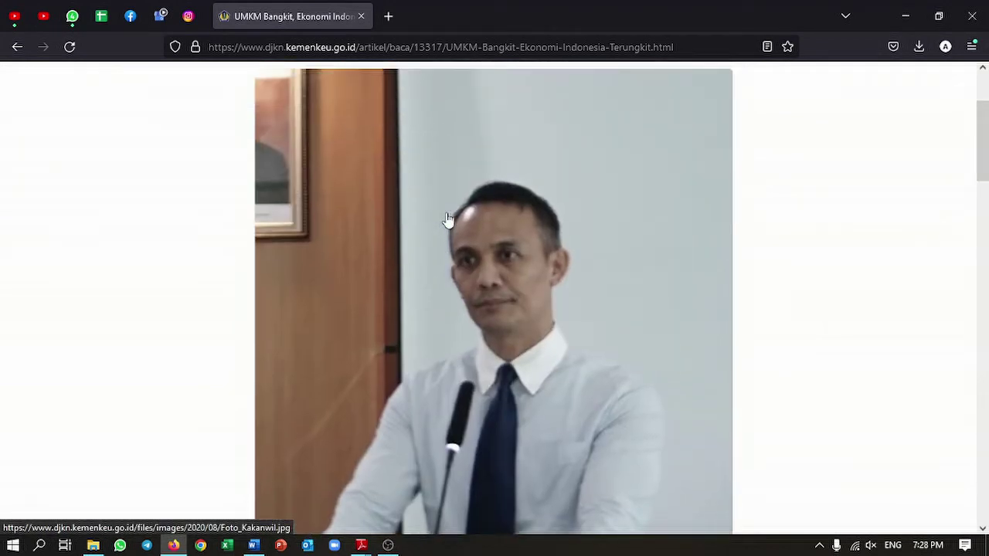
scroll(447, 220, "down", 5)
scroll(446, 220, "up", 2)
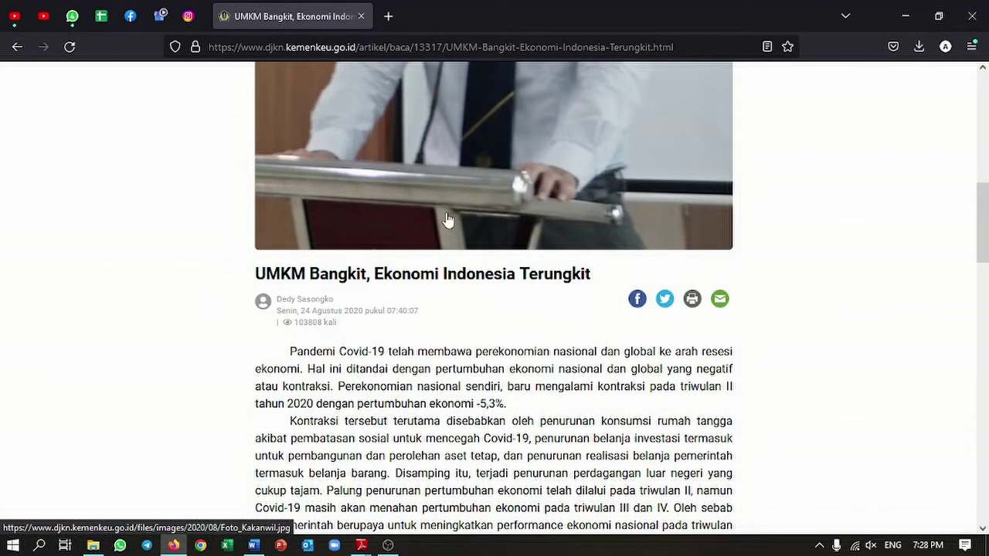
scroll(447, 220, "down", 4)
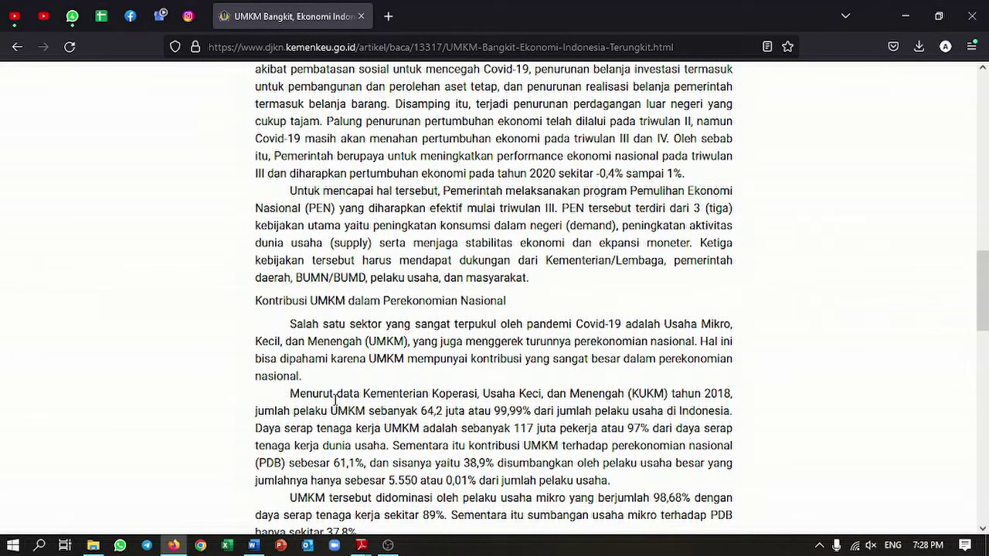
scroll(324, 409, "down", 1)
left_click_drag(288, 320, 632, 405)
key("ctrl+c")
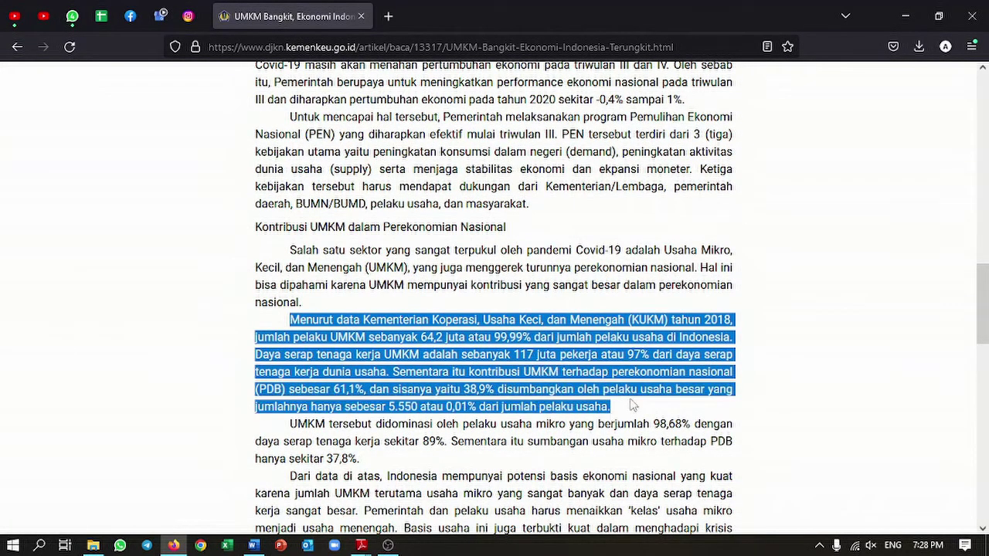
Step: Paste the copied UMKM paragraph into the empty paragraph above Rumusan Masalah in Word and apply a paste formatting option
key("alt+Tab")
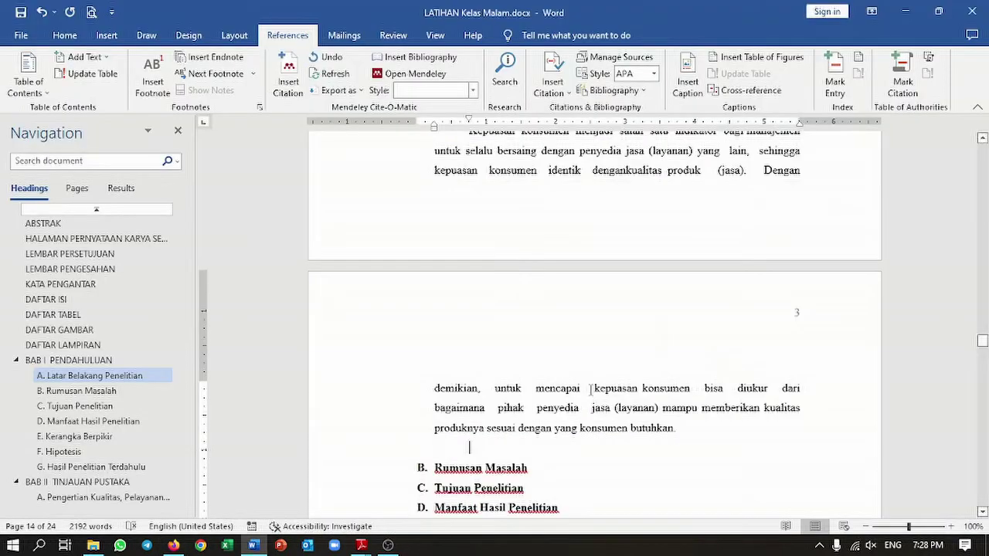
key("ctrl+v")
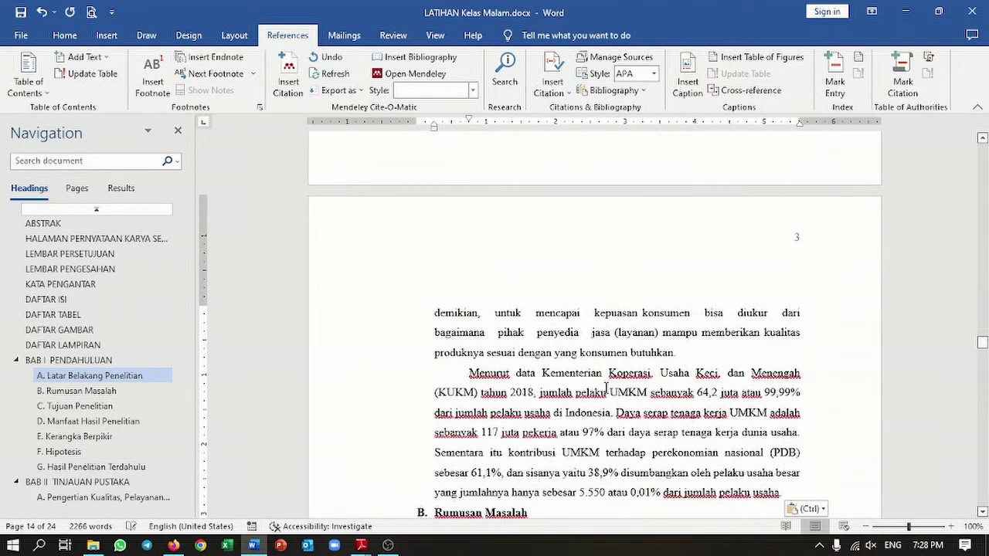
left_click(809, 508)
left_click(839, 469)
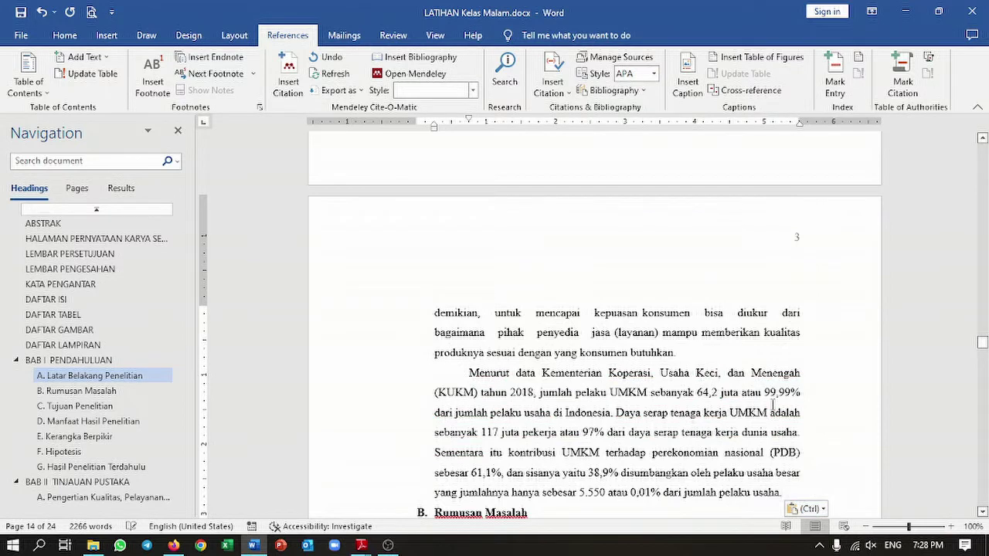
Step: Start a new citation source at the end of the UMKM paragraph and set its type to Web site
scroll(775, 449, "down", 2)
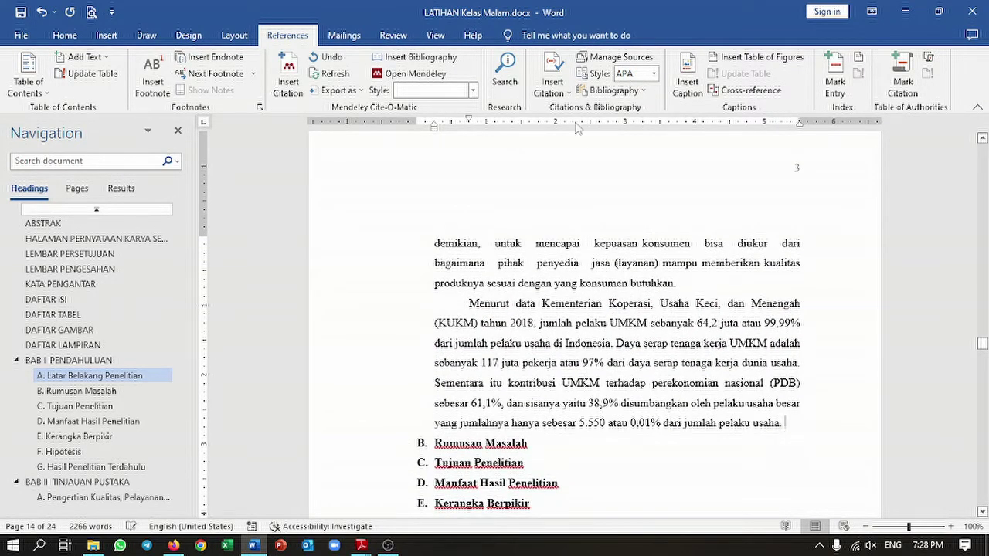
left_click(558, 91)
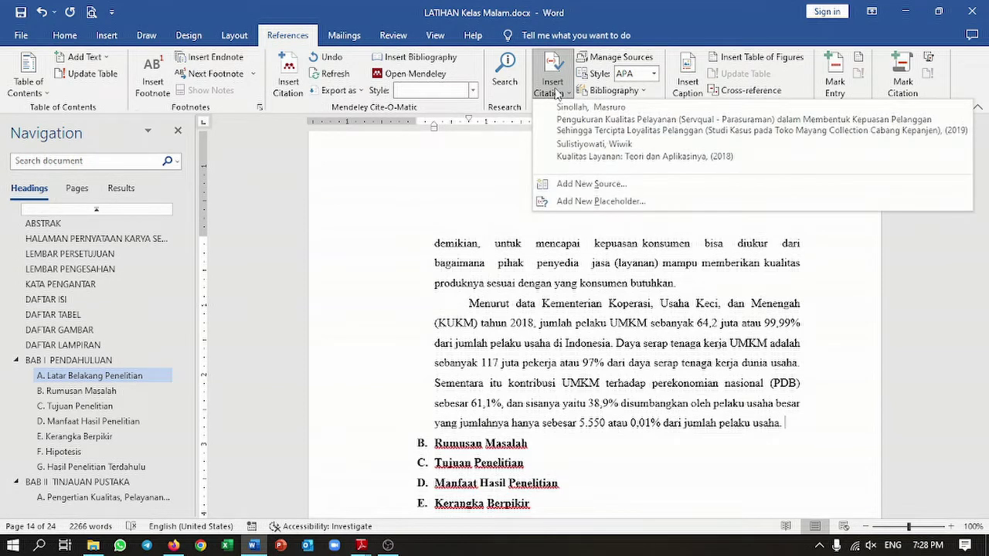
left_click(581, 186)
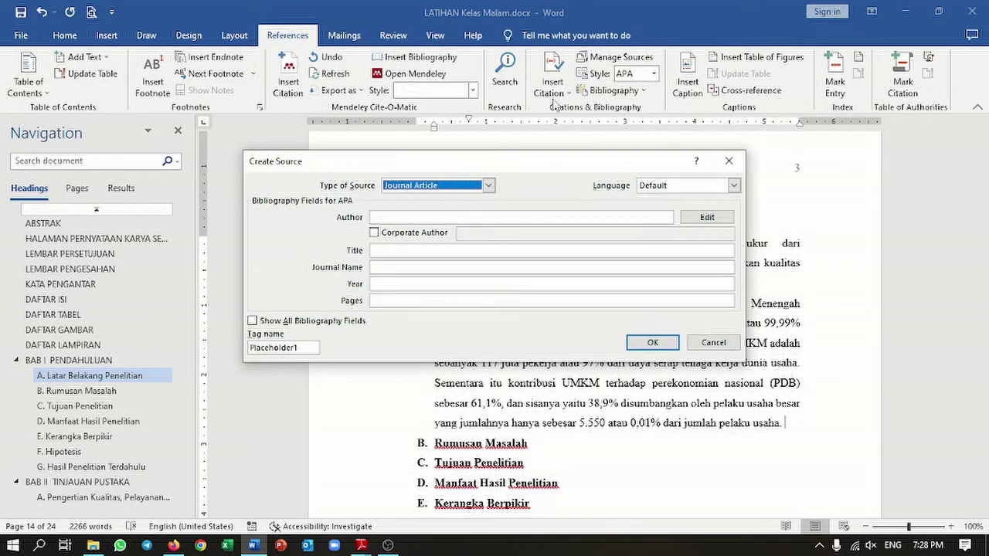
left_click(482, 189)
scroll(431, 220, "down", 3)
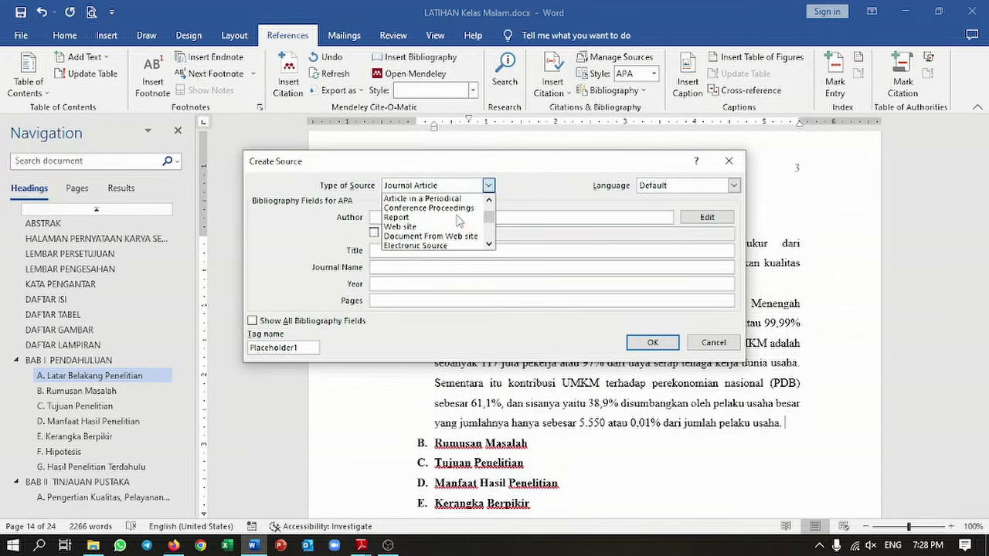
left_click(425, 218)
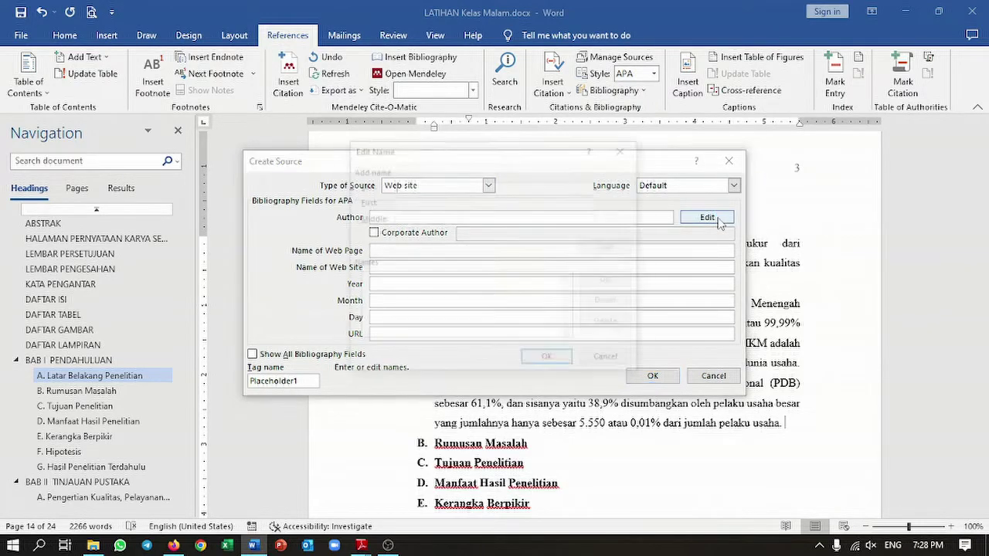
Step: Add the web article author's last and first name to the source, checking the name on the article page in Firefox
left_click(726, 222)
key("alt+Tab")
scroll(468, 249, "up", 7)
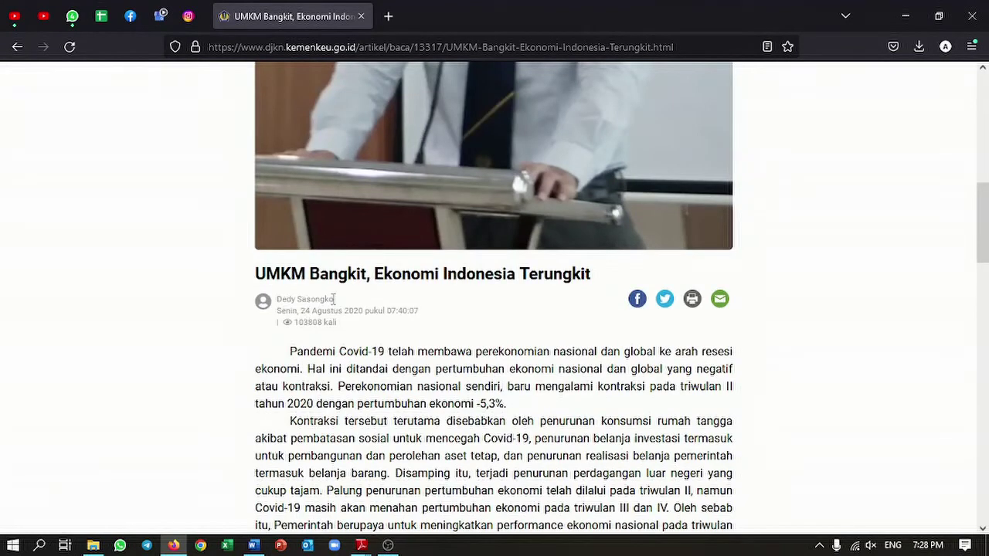
key("alt+Tab")
type("S")
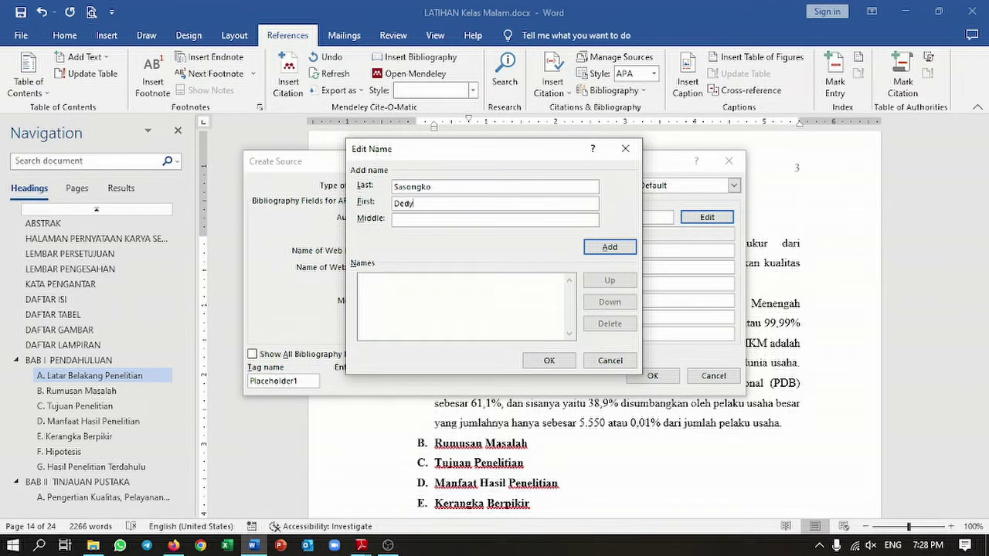
left_click(601, 248)
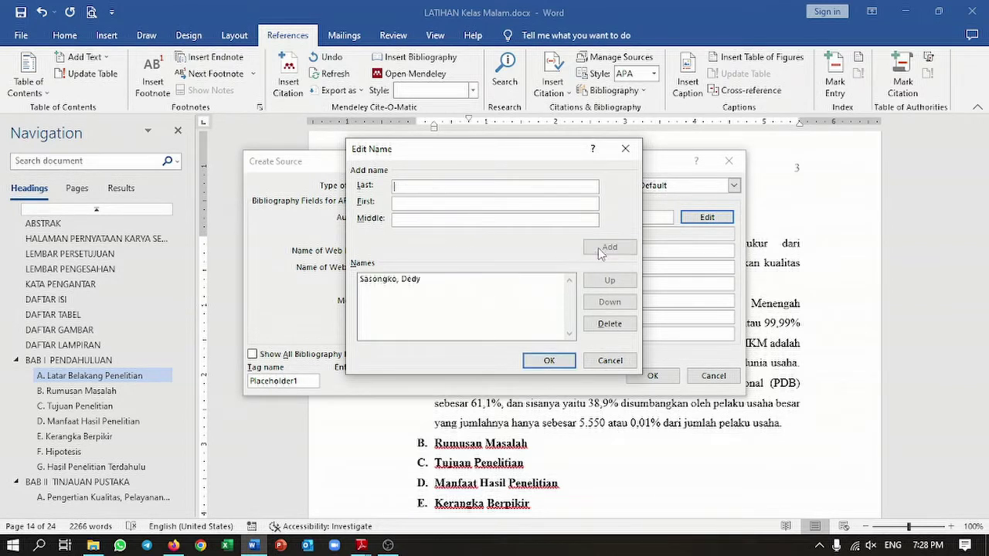
left_click(564, 368)
Step: Copy the article title "UMKM Bangkit, Ekonomi Indonesia Terungkit" from Firefox and paste it as the source's web page name
left_click(418, 252)
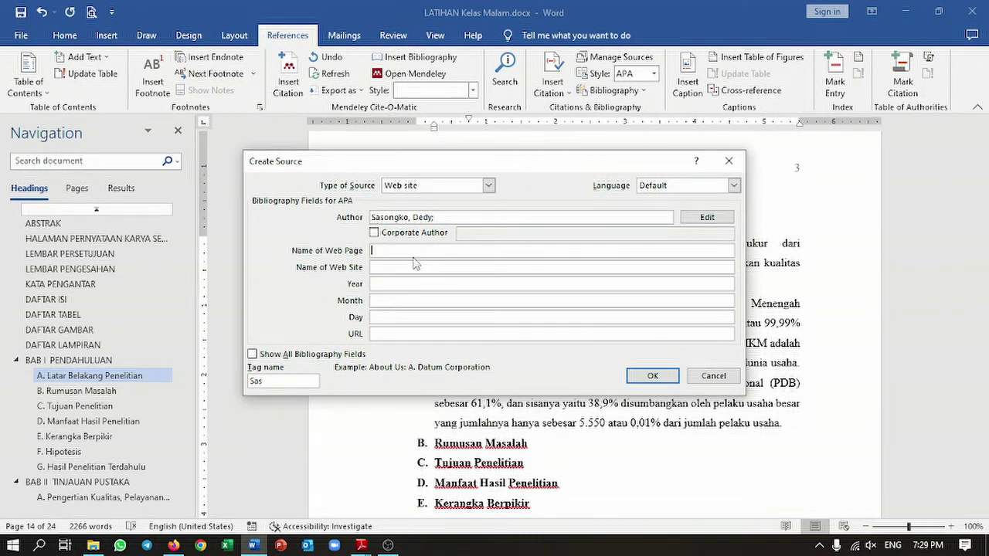
key("alt+Tab")
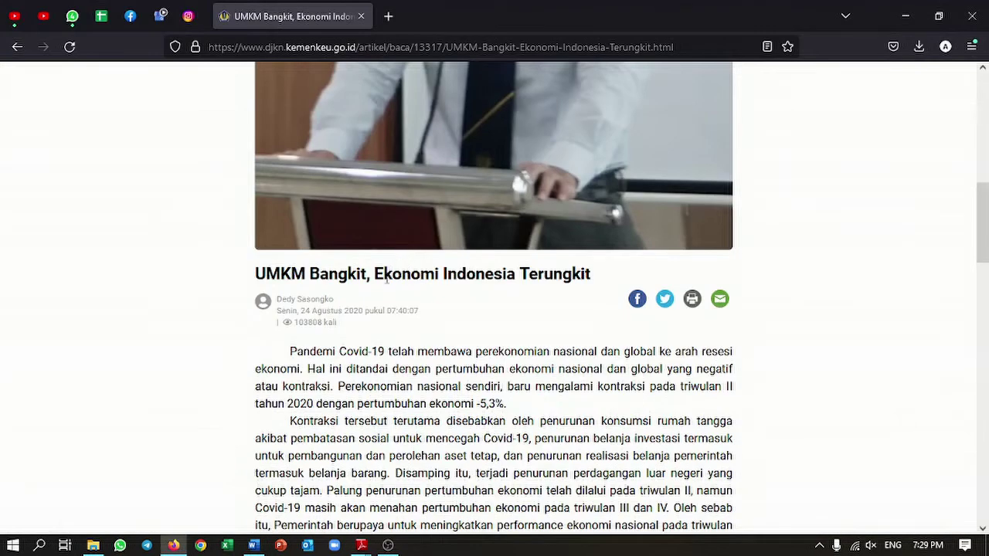
left_click_drag(257, 279, 595, 287)
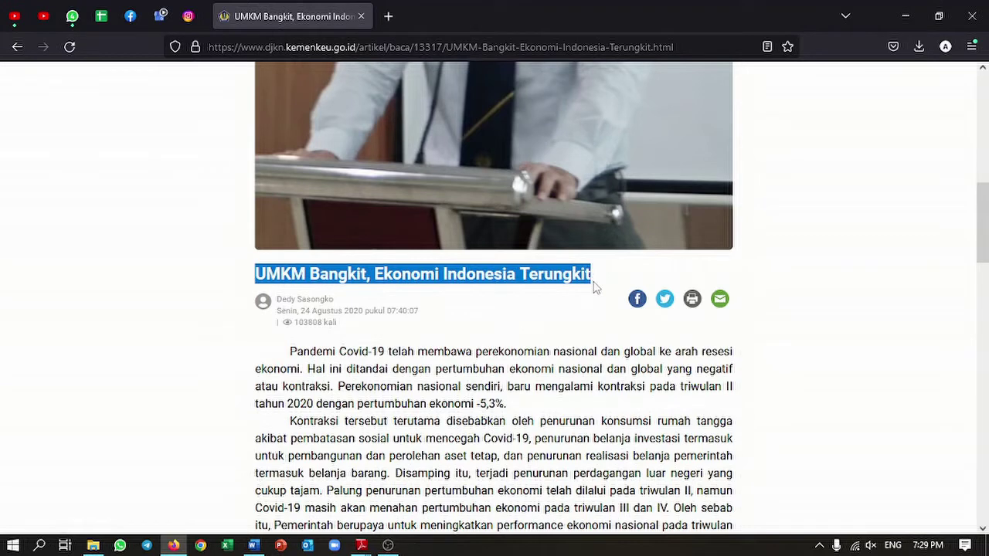
key("ctrl+c")
key("alt+Tab")
key("ctrl+v")
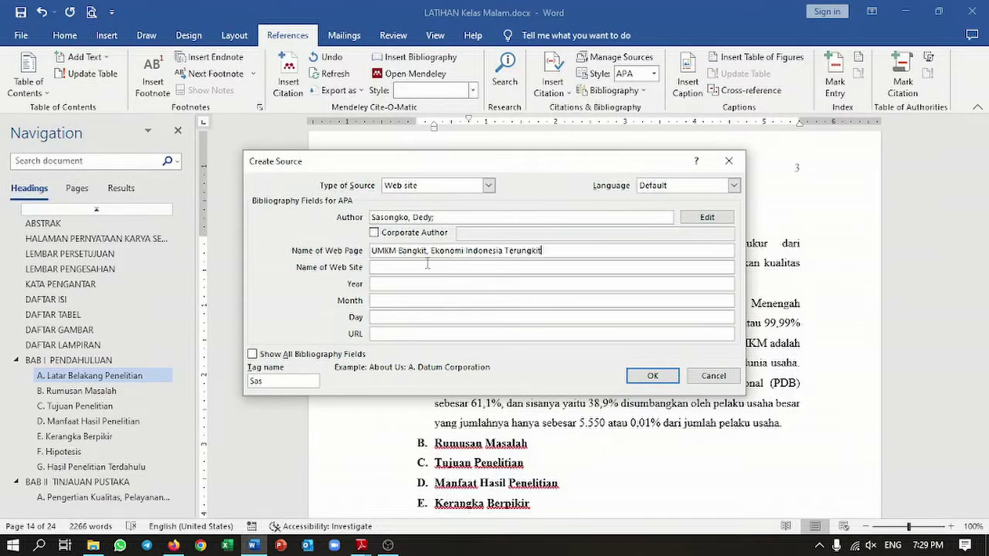
Step: Set the source's web site name to "Kementerian Keuangan Republik Indonesia", checking the site header in Firefox
left_click(407, 268)
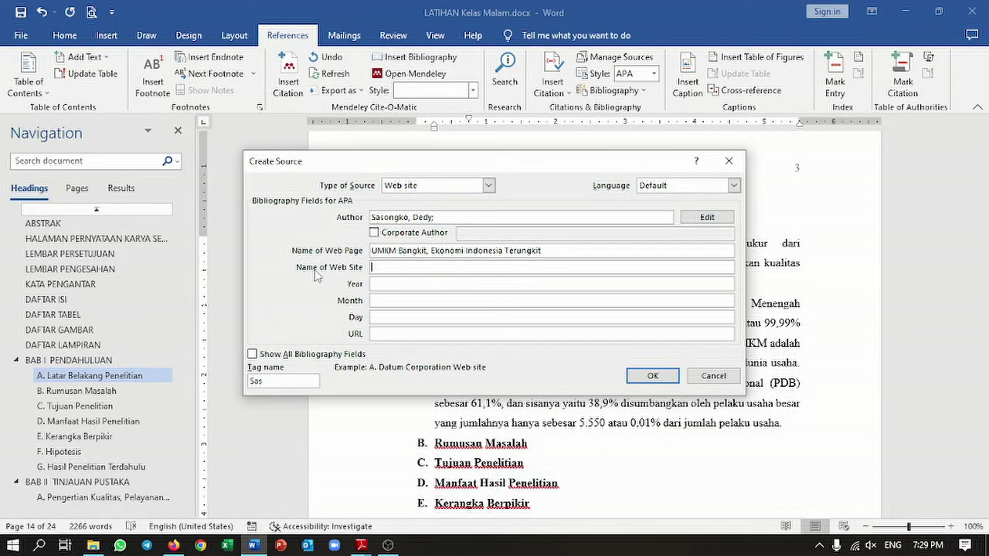
key("alt+Tab")
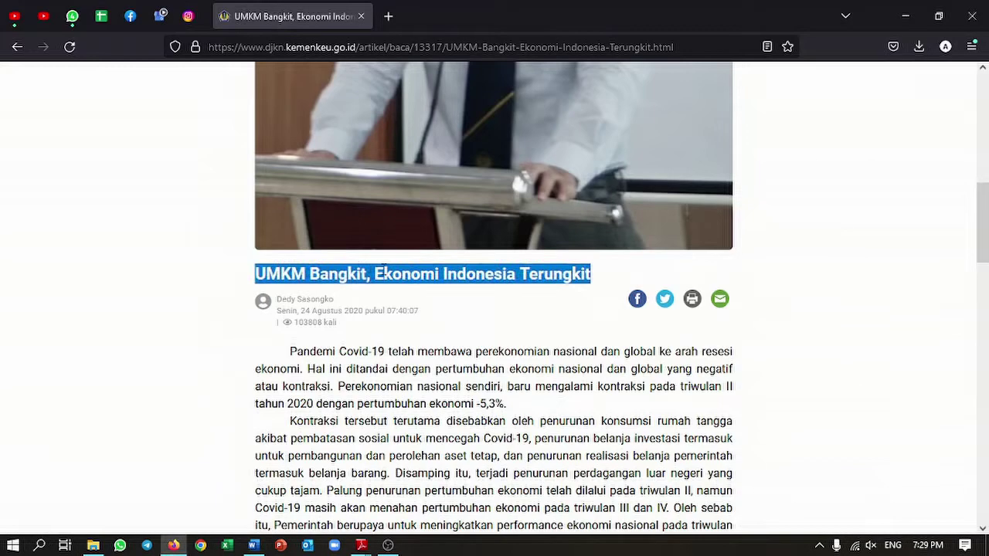
scroll(384, 277, "up", 5)
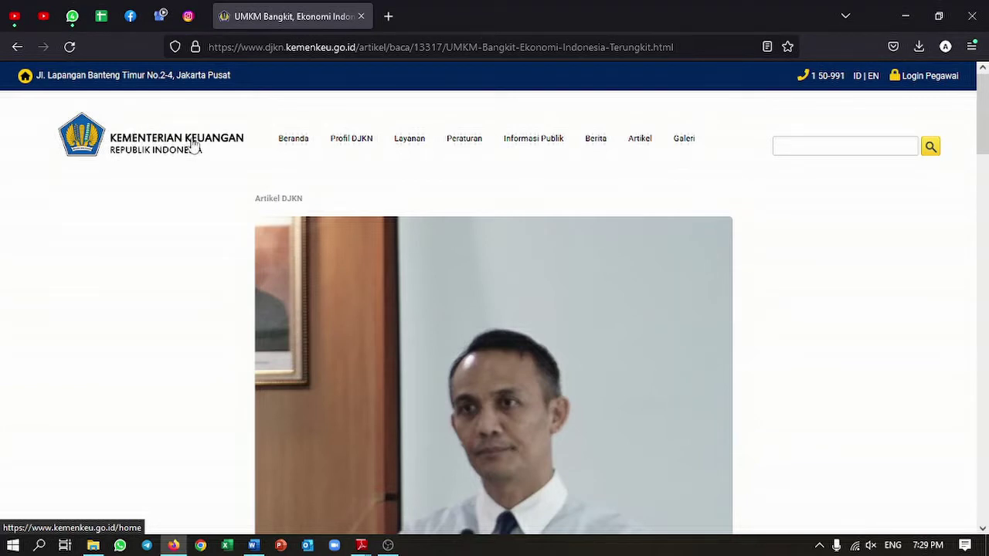
key("alt+Tab")
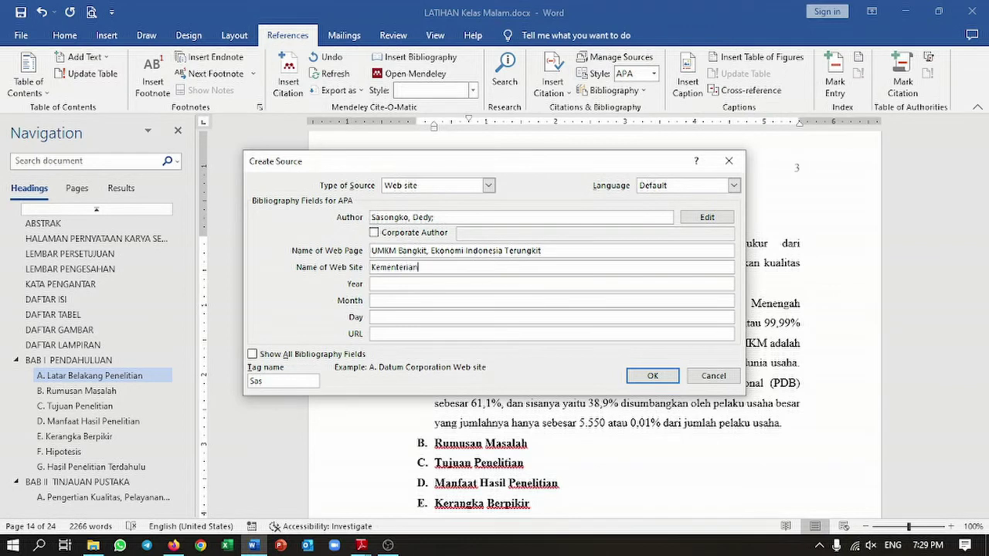
type("euangan Republik Indonesia")
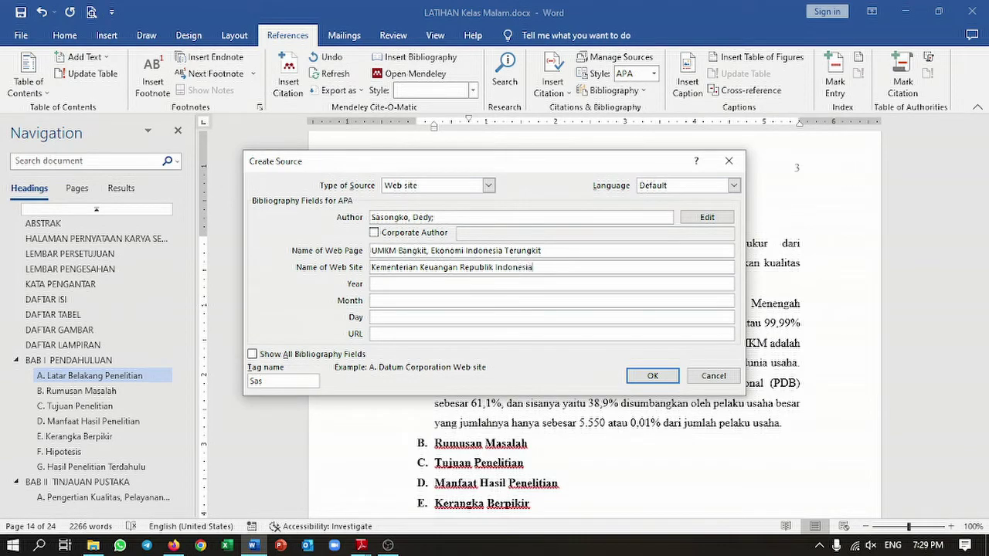
Step: Look up the article's publication date in Firefox and set the source's year to 2020 in Word
left_click(375, 283)
key("alt+Tab")
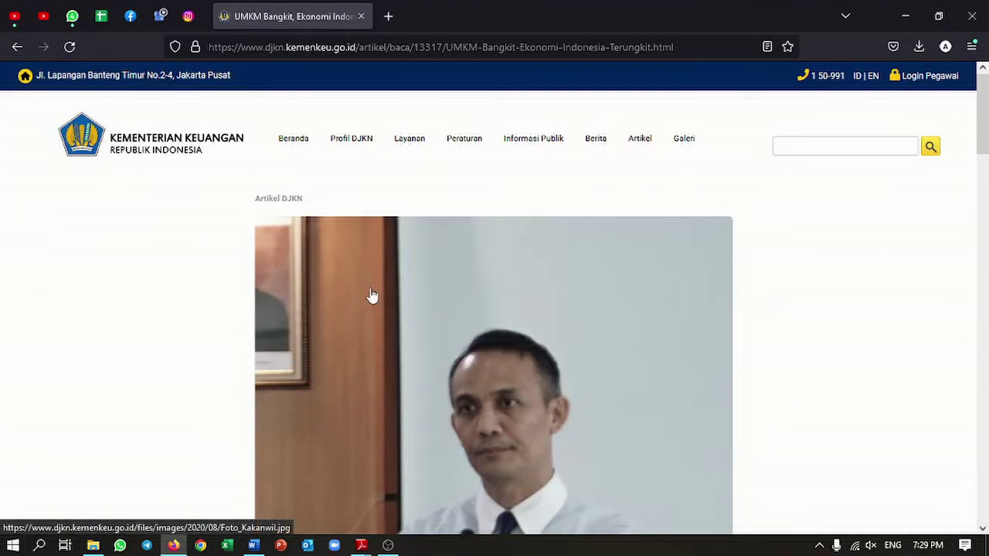
scroll(371, 294, "down", 5)
scroll(371, 286, "down", 2)
scroll(371, 270, "up", 3)
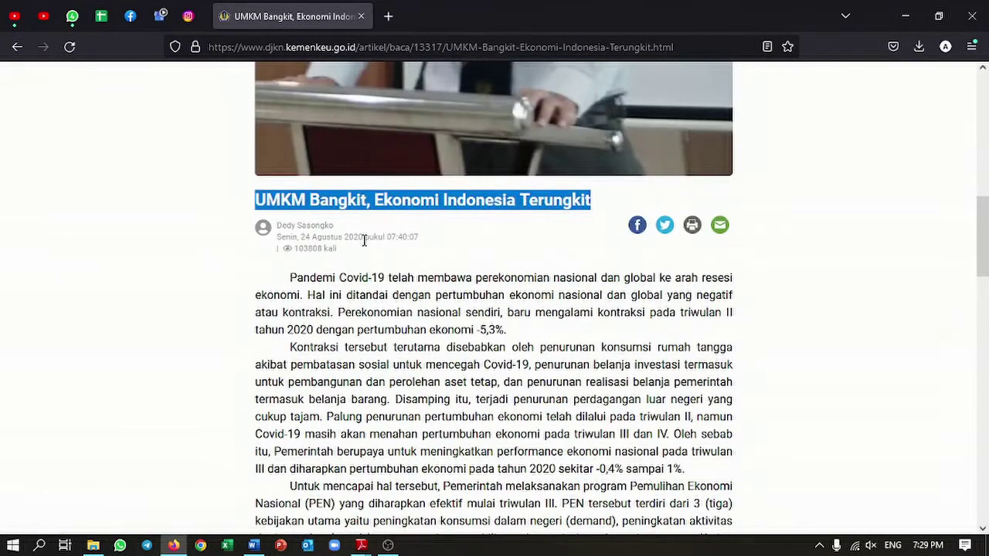
left_click(363, 239)
key("alt+Tab")
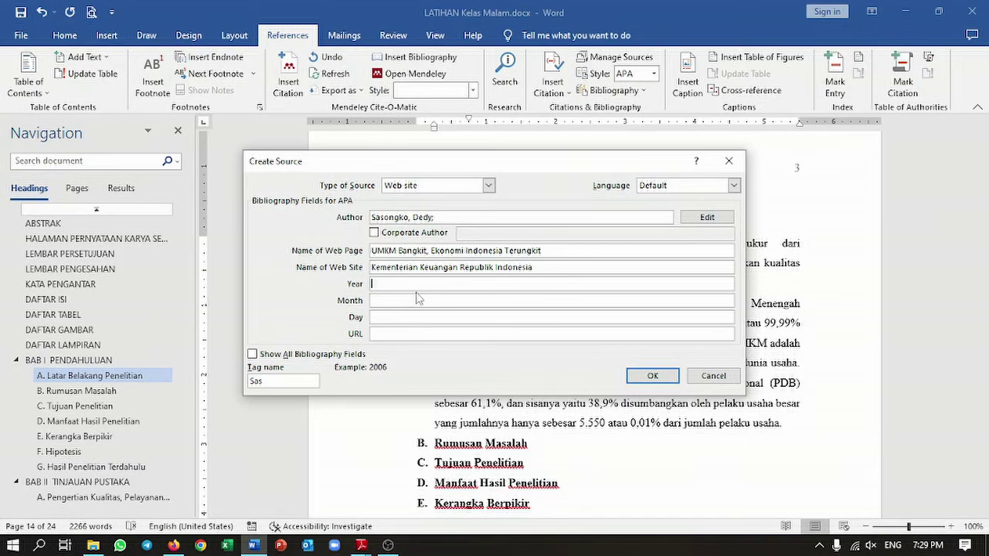
type("2020")
Step: Set the source's month to Agustus and day to 24, checking the date on the article page in Firefox
key("alt+Tab")
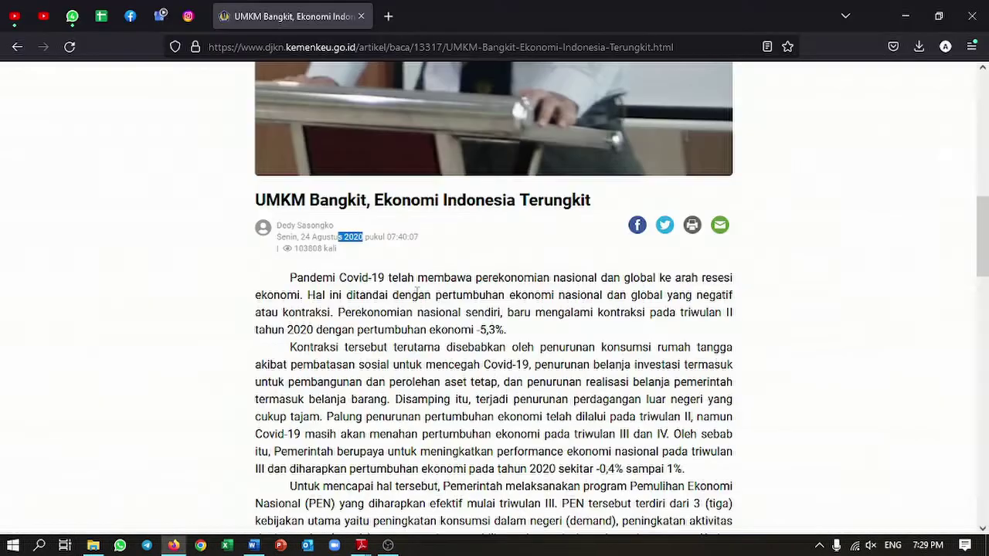
key("alt+Tab")
left_click(411, 301)
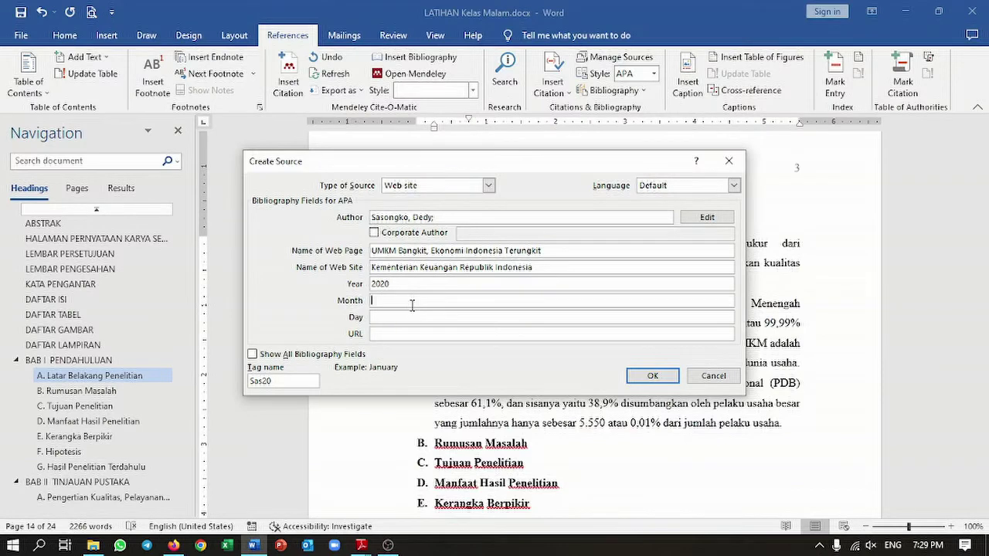
type("Ag")
left_click(409, 317)
key("alt+Tab")
key("alt+Tab")
Step: Copy the article's web address from Firefox into the source's URL and save the source to insert its citation
left_click(402, 333)
key("alt+Tab")
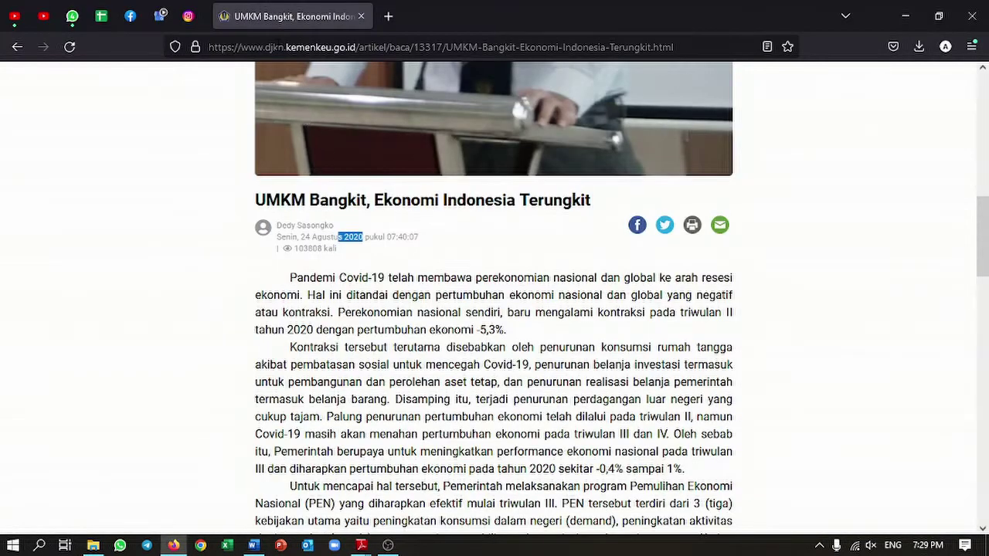
left_click(276, 46)
key("ctrl+c")
key("alt+Tab")
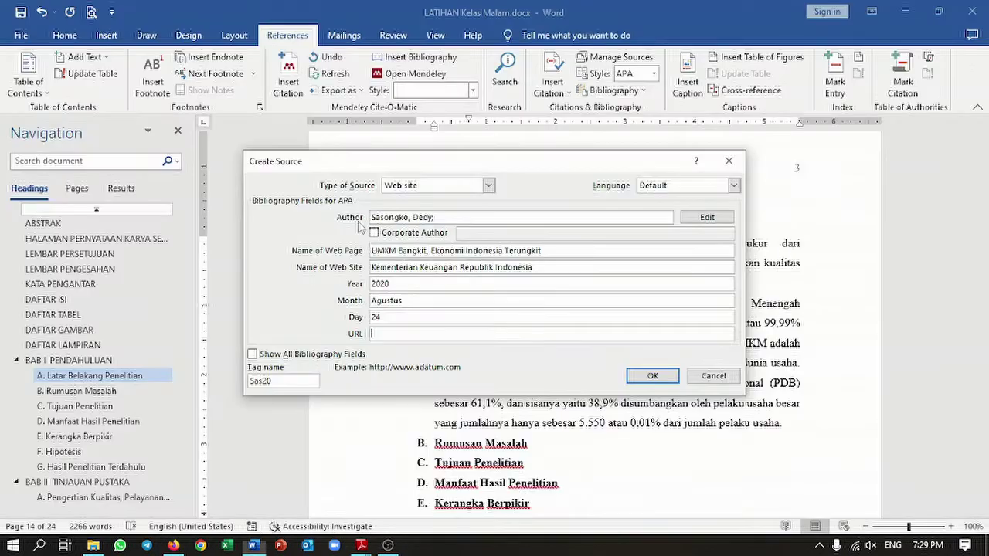
key("ctrl+v")
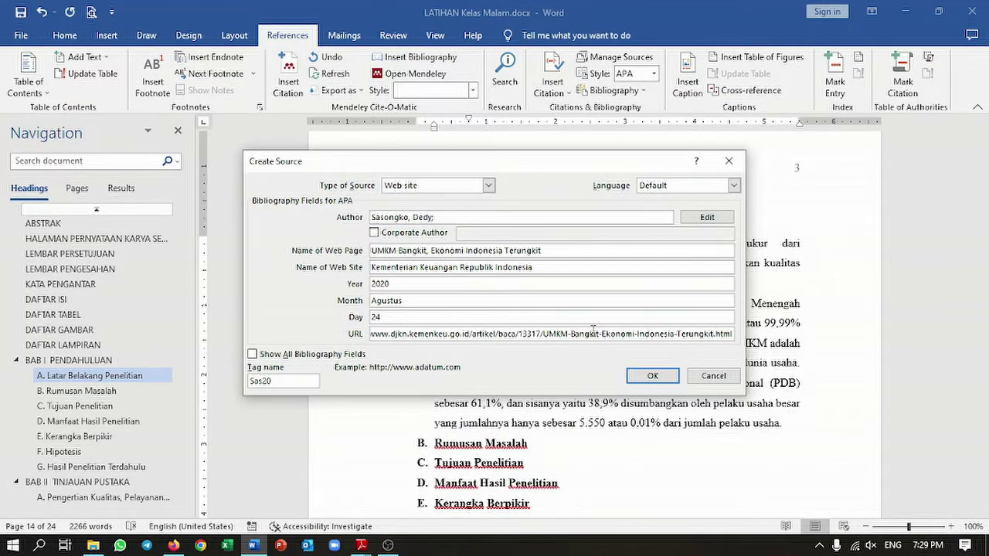
left_click(652, 376)
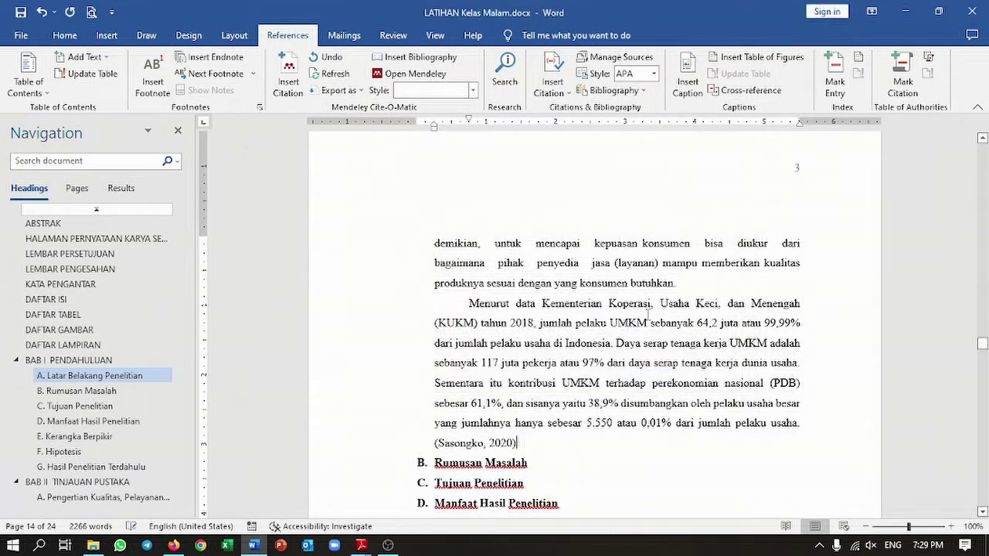
Step: Go to the DAFTAR PUSTAKA heading and insert the built-in References bibliography on the empty line below it
left_click(492, 442)
scroll(183, 264, "down", 1)
left_click_drag(184, 265, 162, 425)
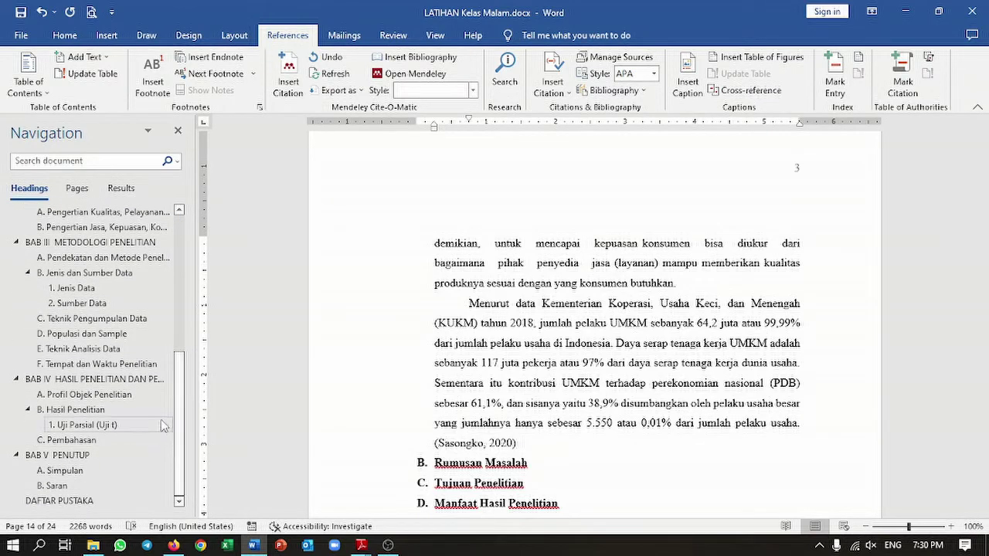
left_click(120, 501)
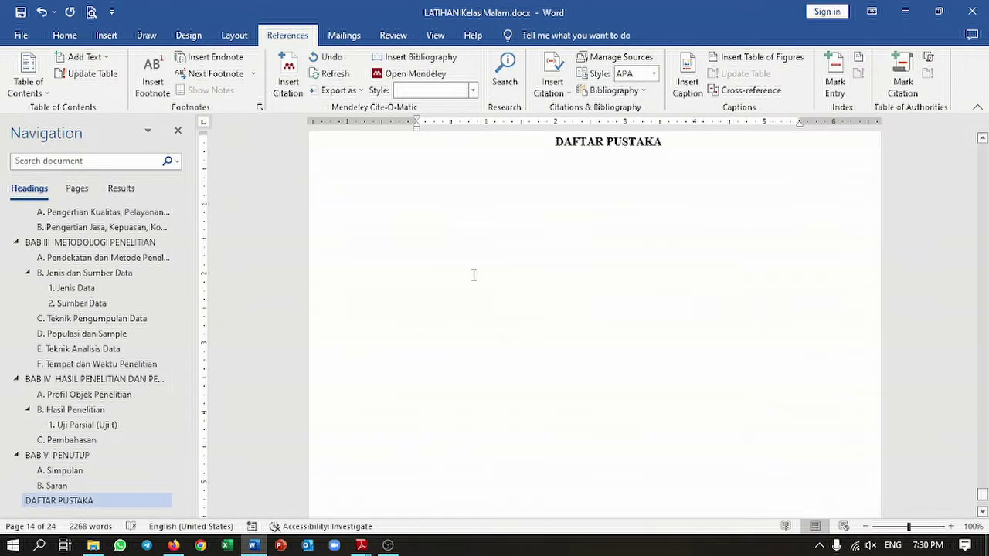
left_click(614, 166)
scroll(481, 297, "up", 2)
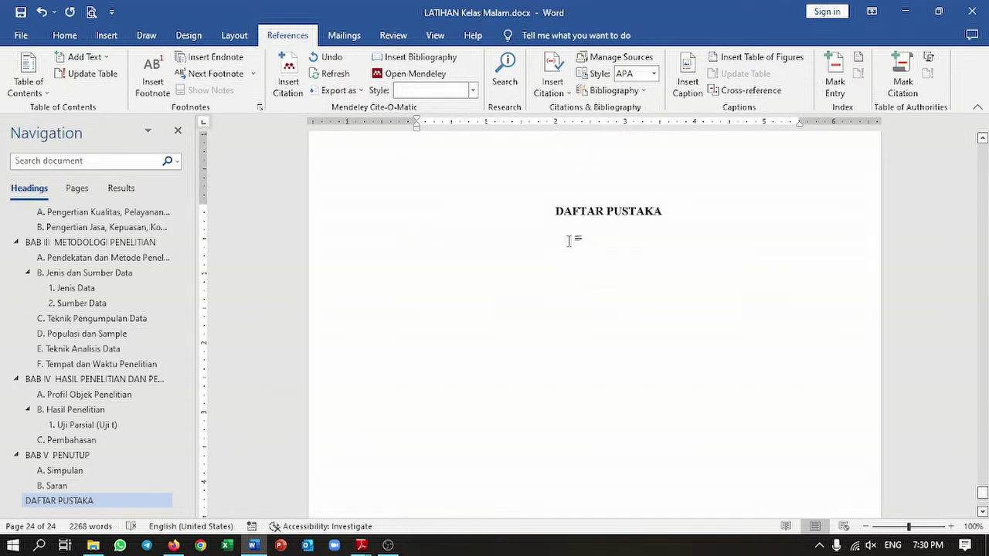
left_click(636, 90)
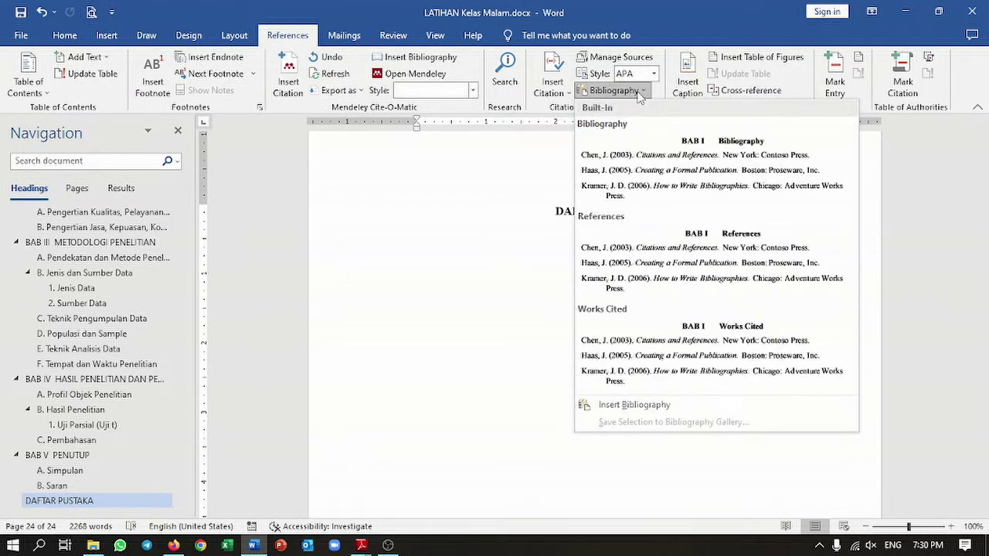
left_click(622, 244)
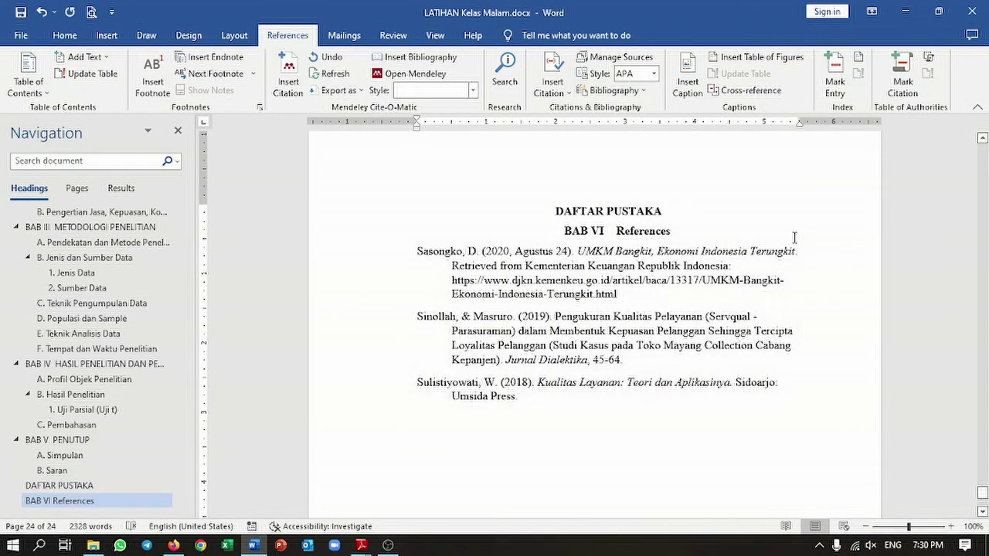
Step: Try deleting the "References" title from the inserted bibliography and undo the deletion
left_click(667, 231)
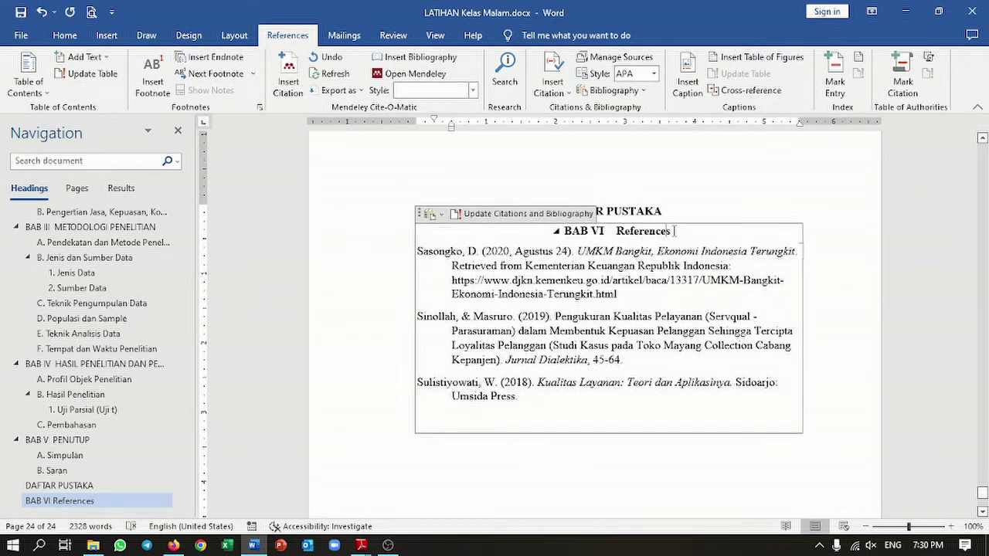
left_click_drag(674, 230, 594, 234)
key("Delete")
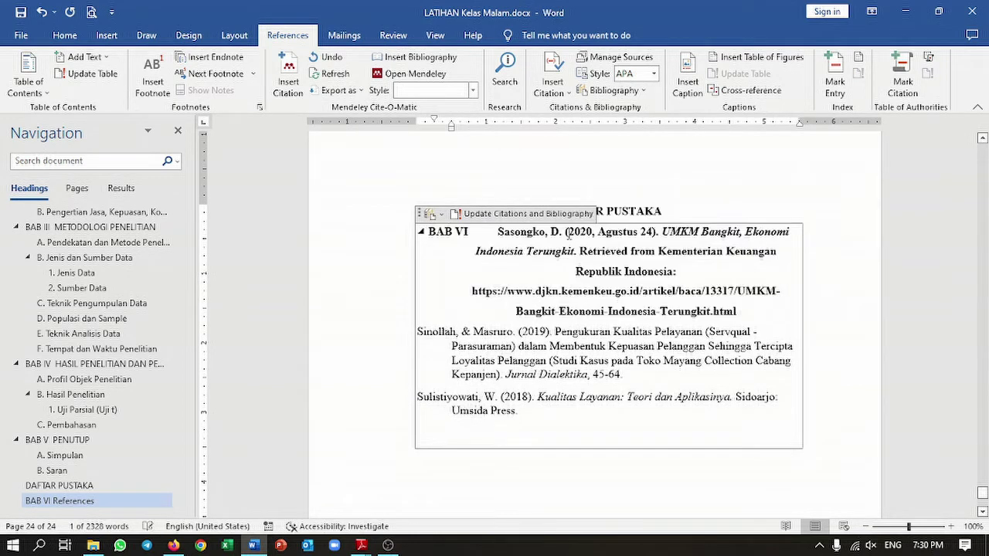
key("ctrl+z")
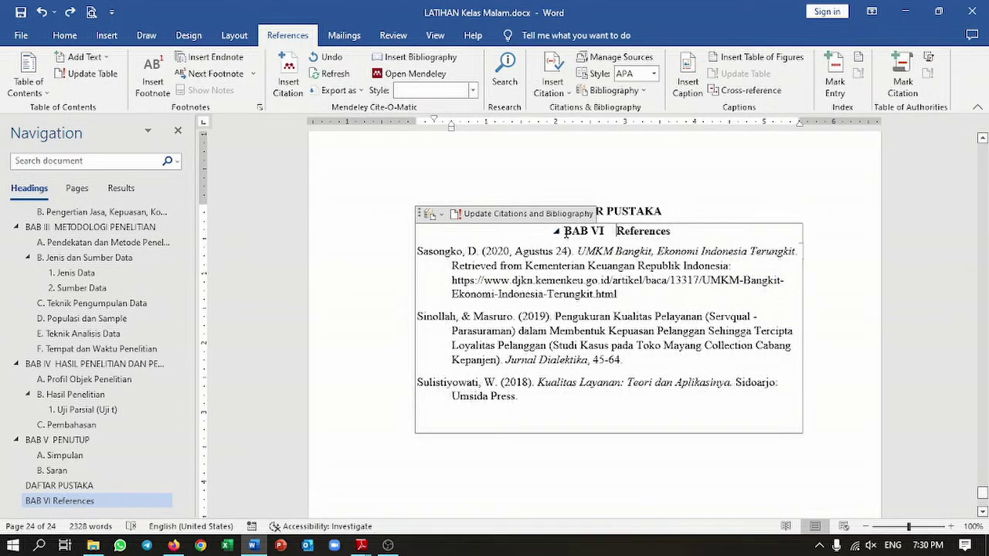
Step: Apply the Normal style to the bibliography's "BAB VI References" title and delete its remaining text
left_click_drag(566, 232, 606, 231)
left_click(64, 34)
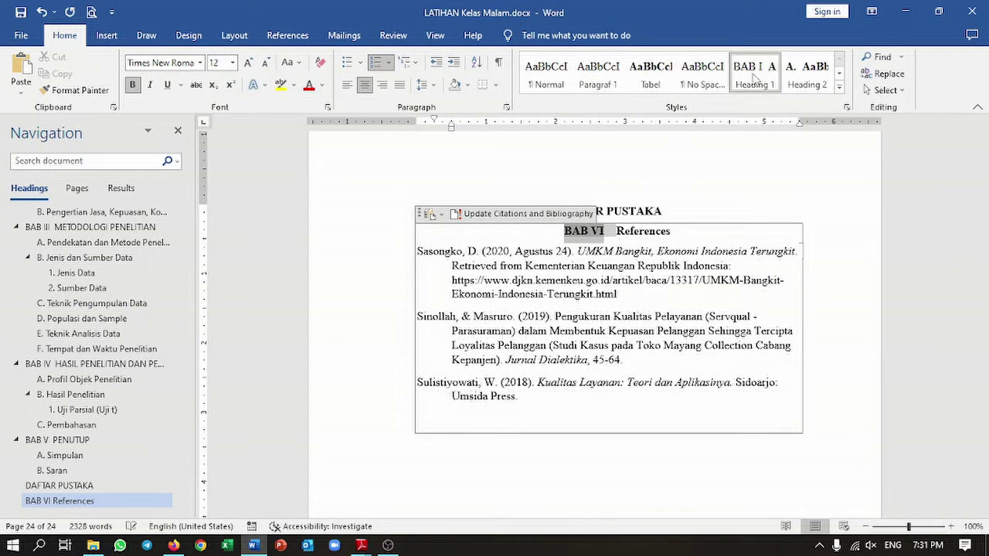
left_click(543, 73)
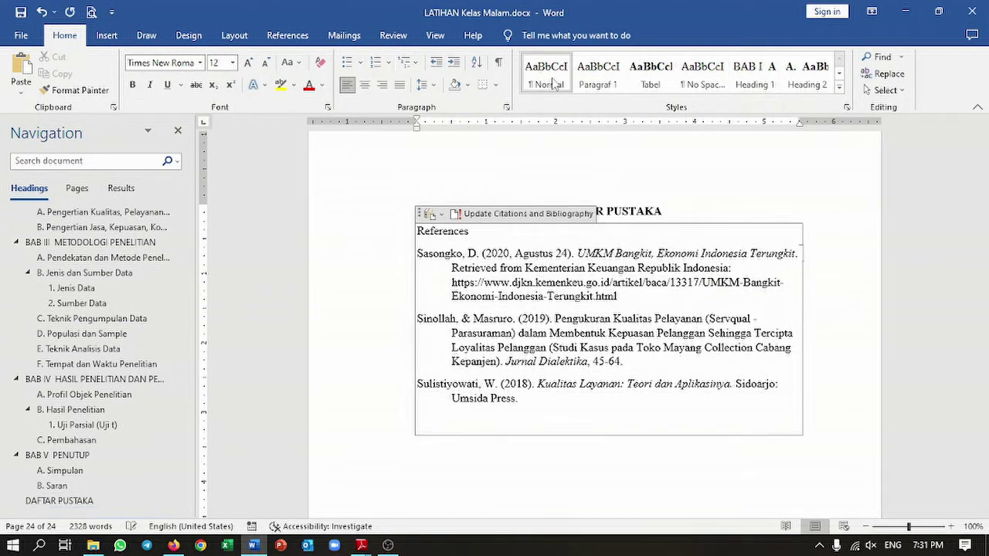
double_click(462, 231)
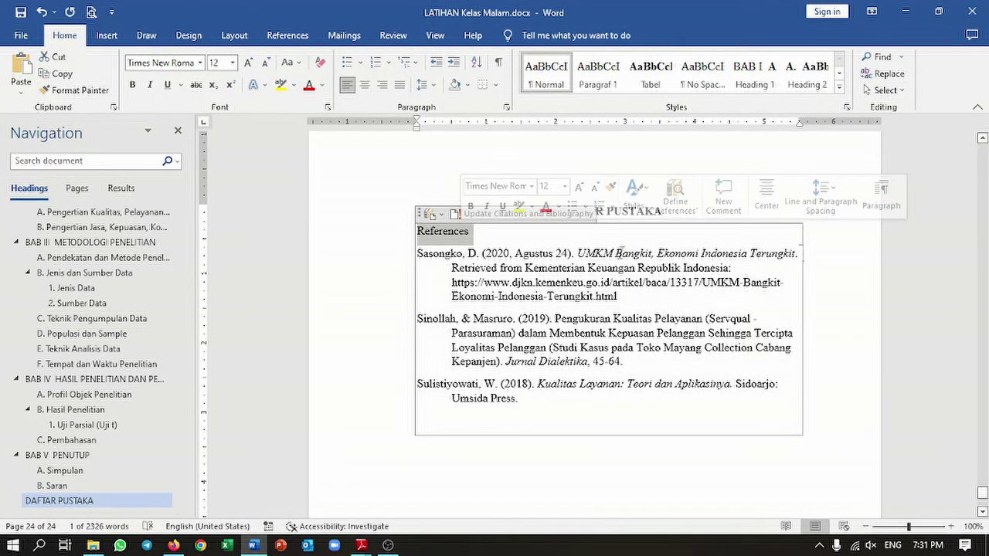
key("Delete")
left_click(622, 334)
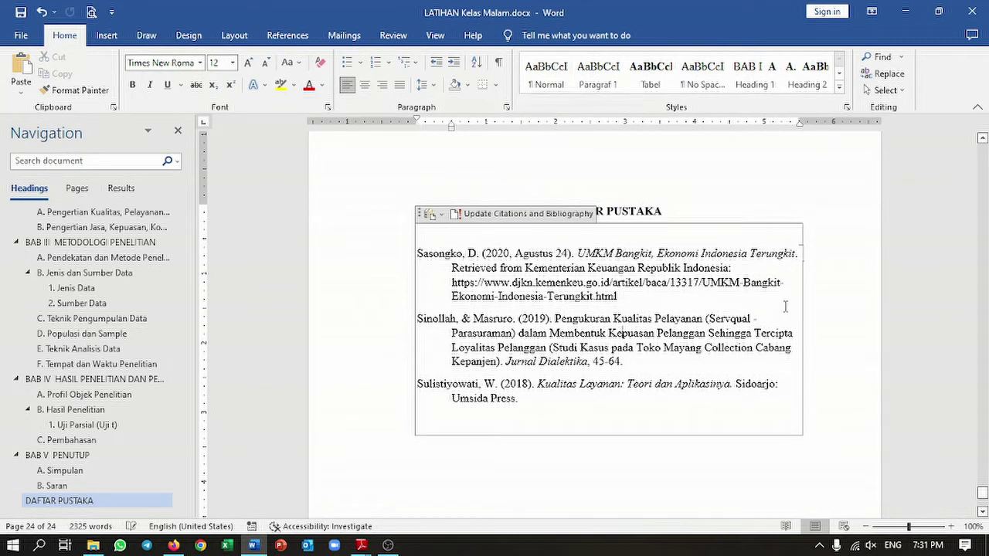
Step: Justify all the bibliography entries under DAFTAR PUSTAKA
left_click(687, 235)
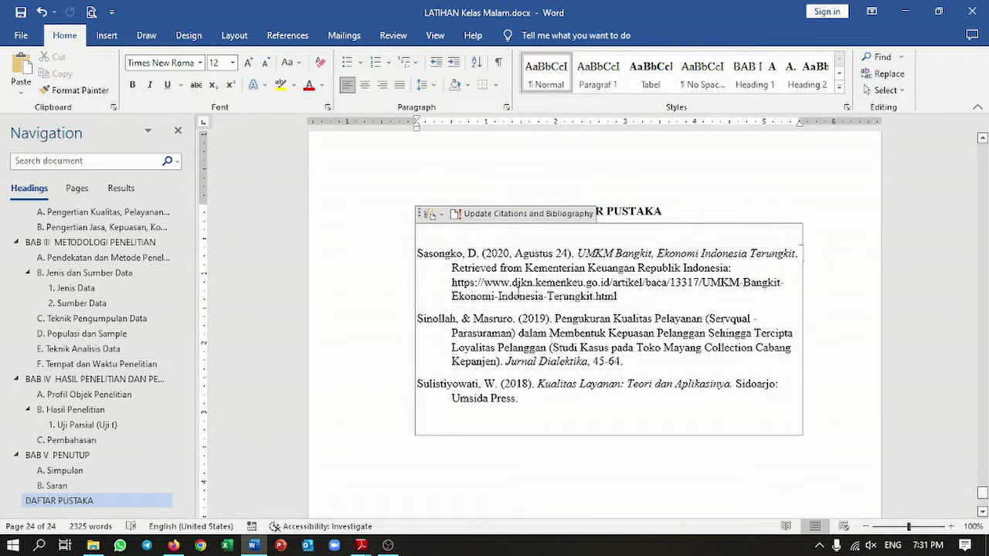
left_click(524, 400, "shift")
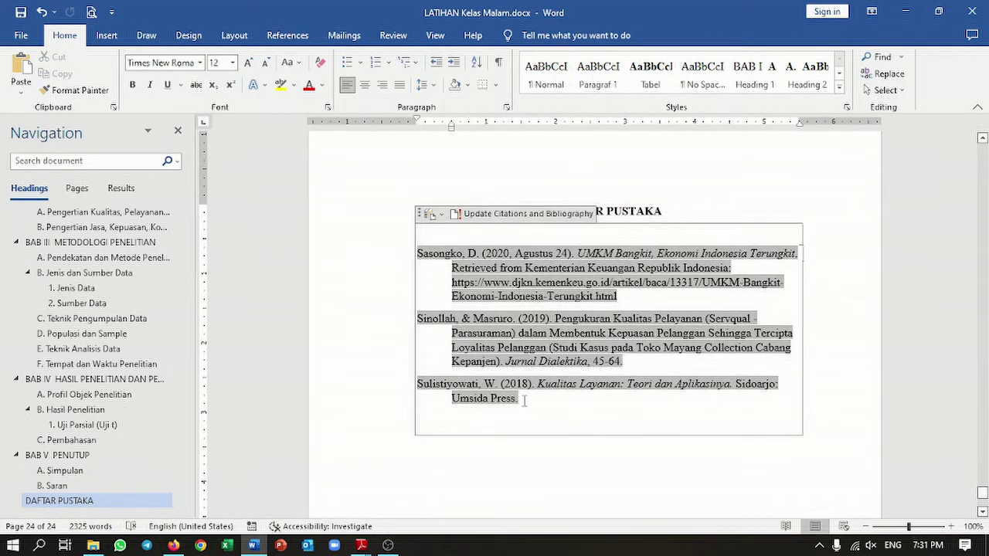
left_click_drag(524, 400, 426, 234)
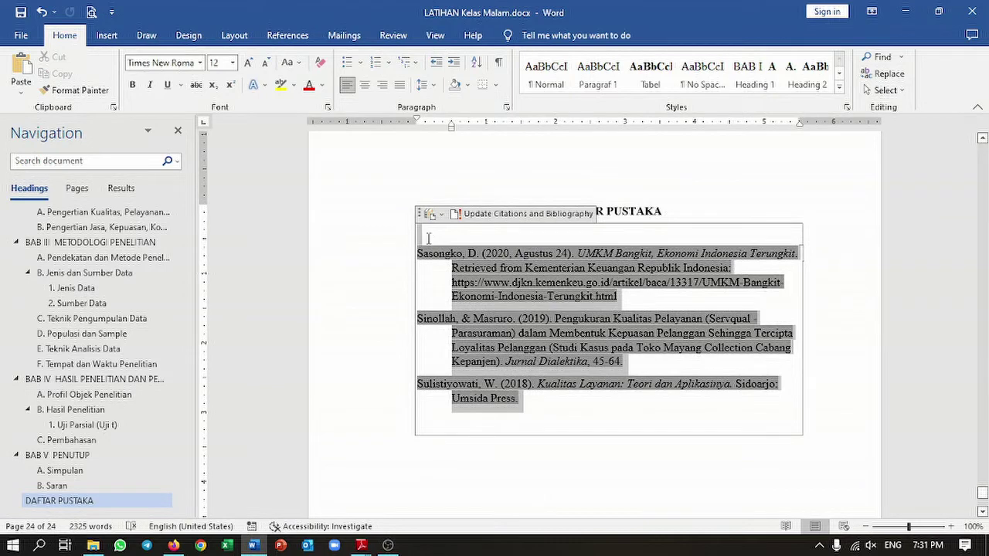
left_click(400, 86)
left_click(809, 210)
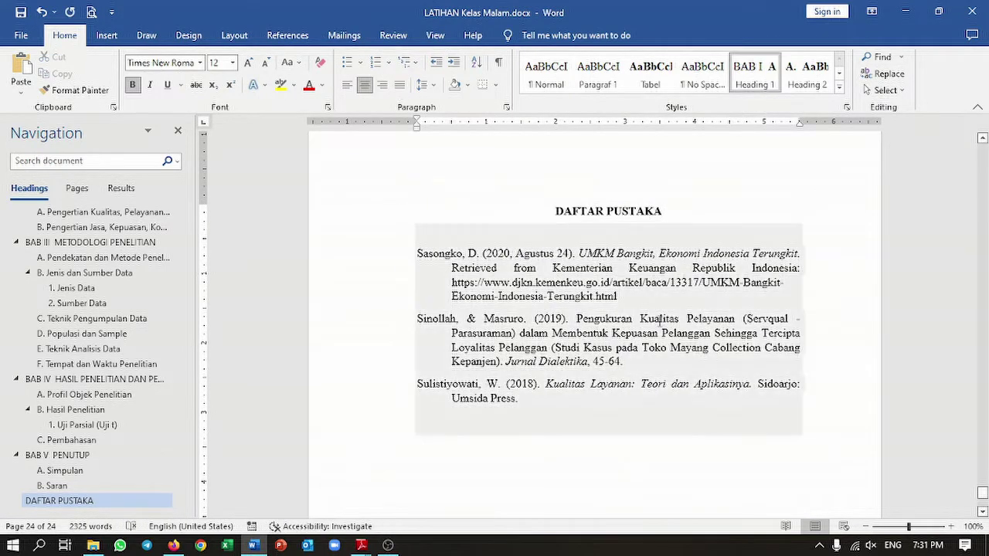